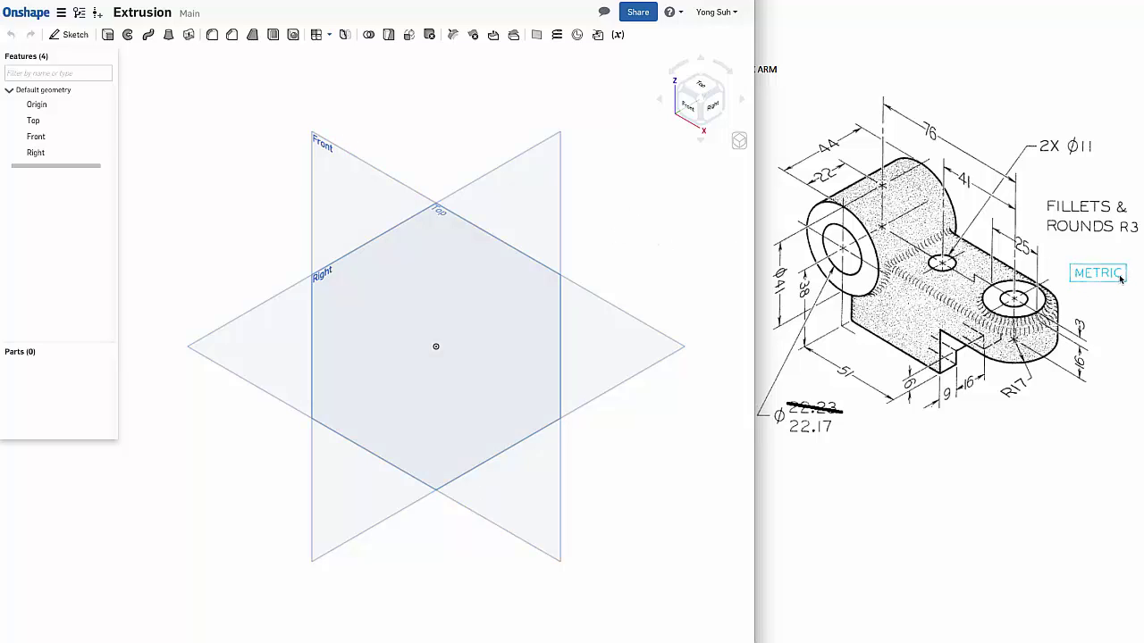
- Highlight the METRIC note on the index arm drawing in the PDF viewer
click(1064, 260)
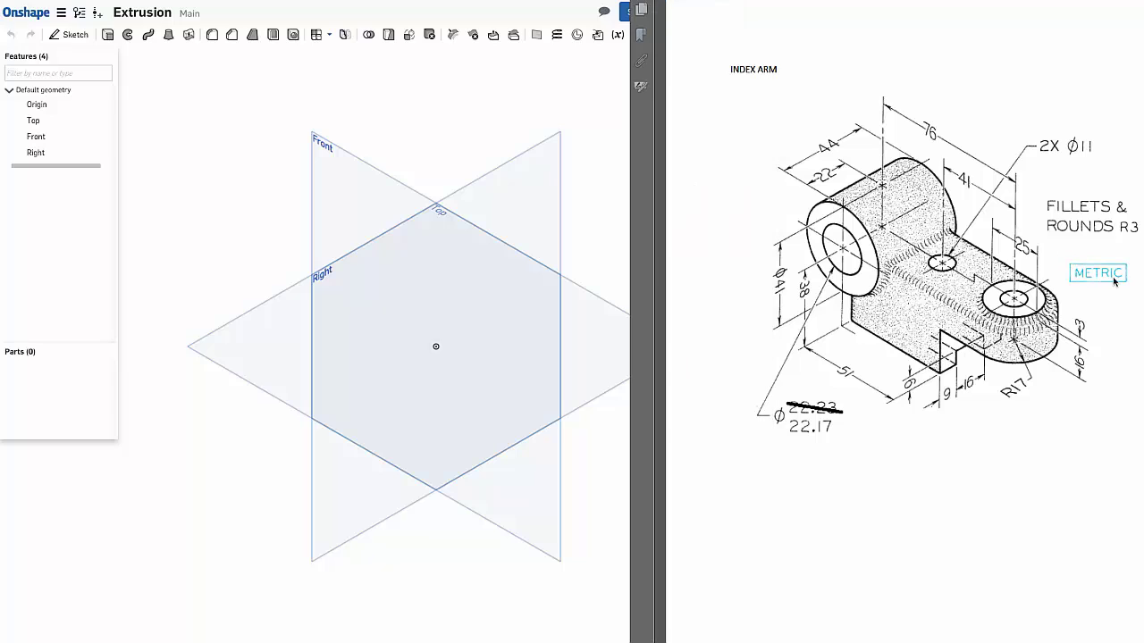
drag(1115, 282, 1062, 251)
- Set the workspace default units to Millimeter length and Kilogram mass, then select the Front plane
click(61, 13)
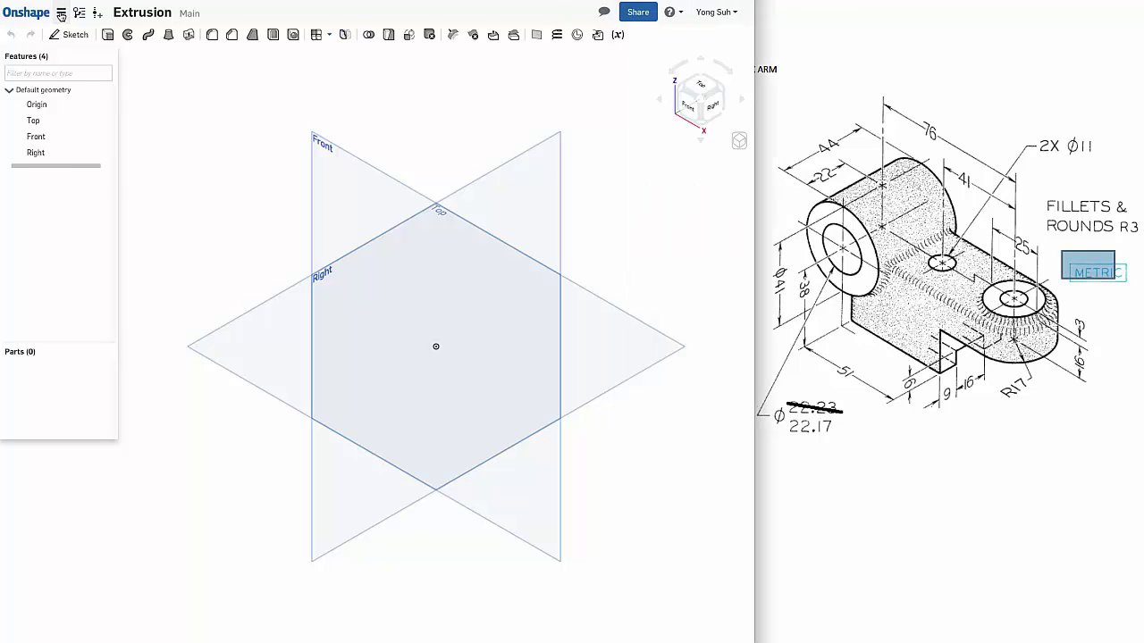
click(60, 12)
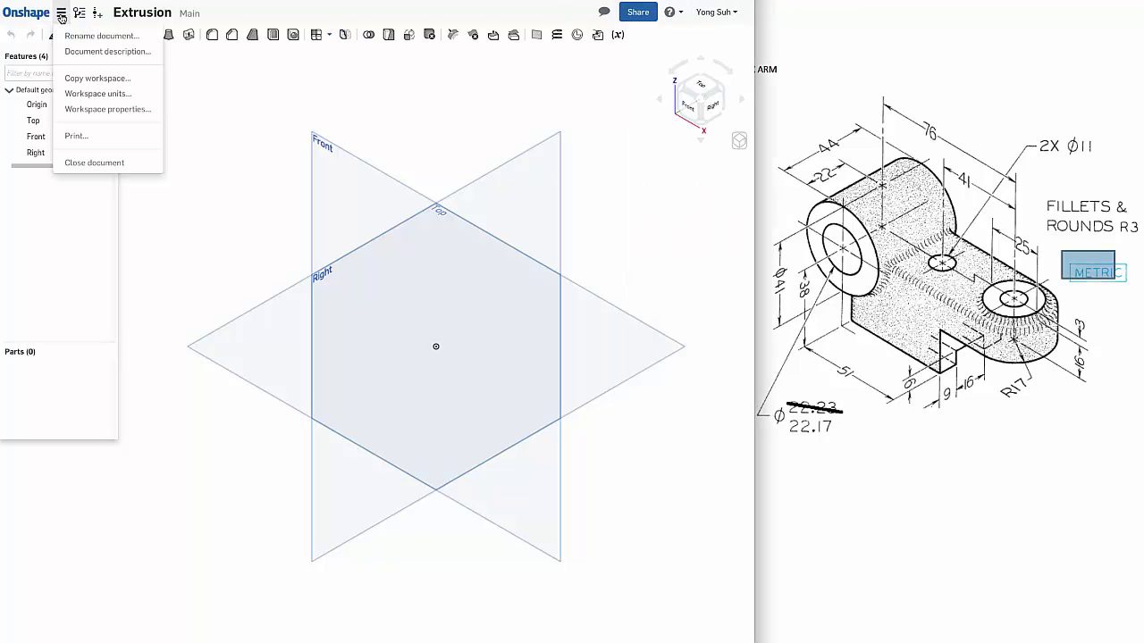
click(93, 93)
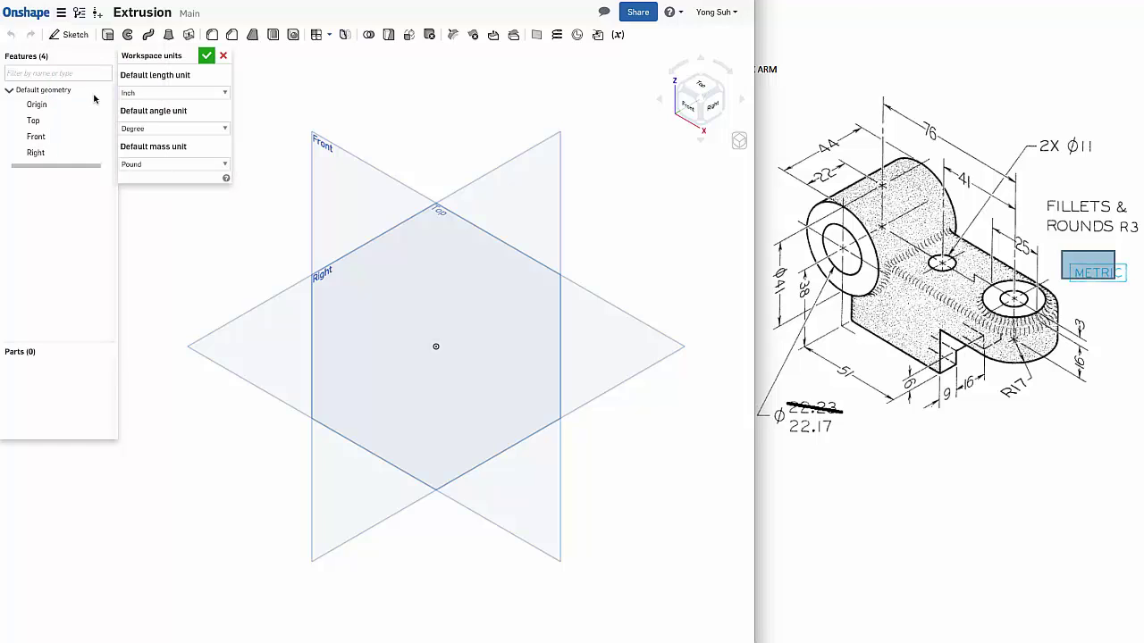
click(215, 95)
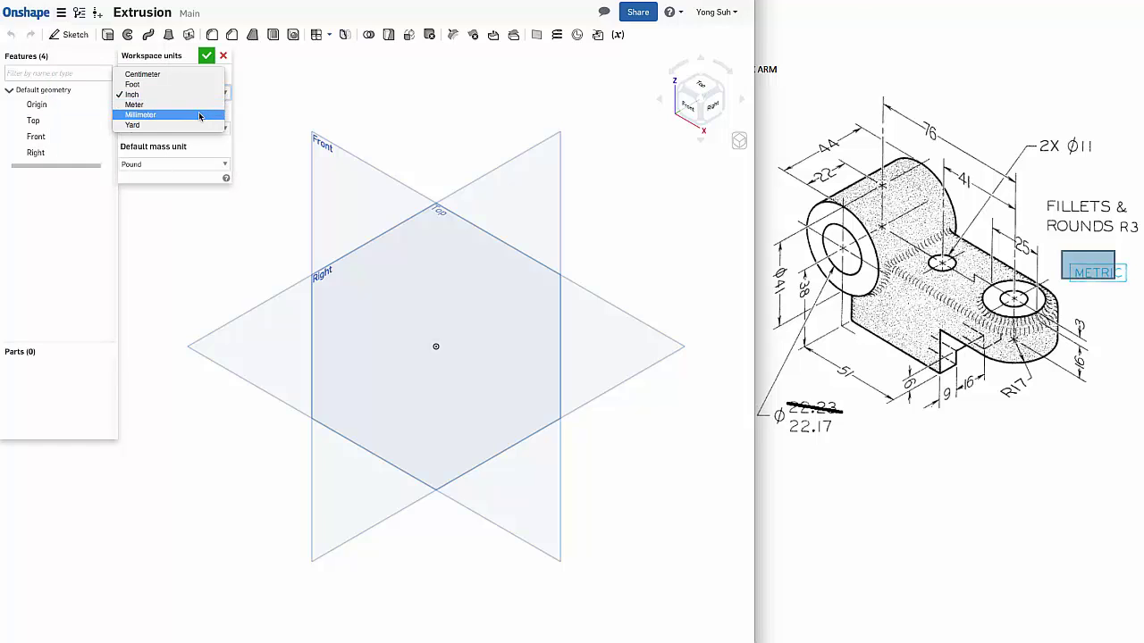
click(201, 114)
click(199, 162)
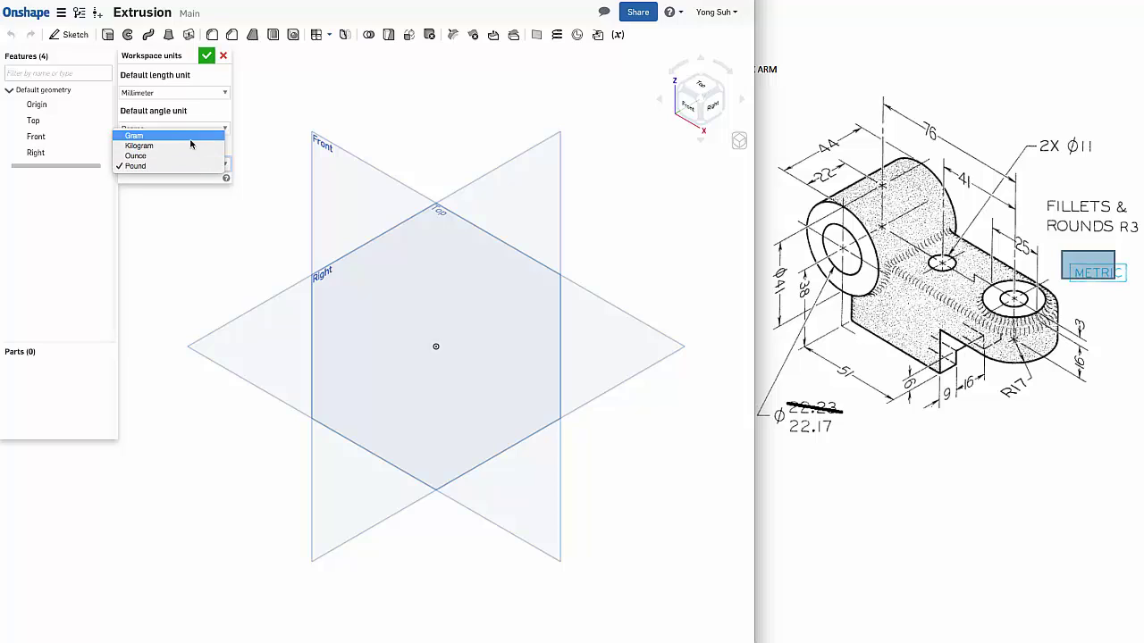
click(193, 146)
click(207, 55)
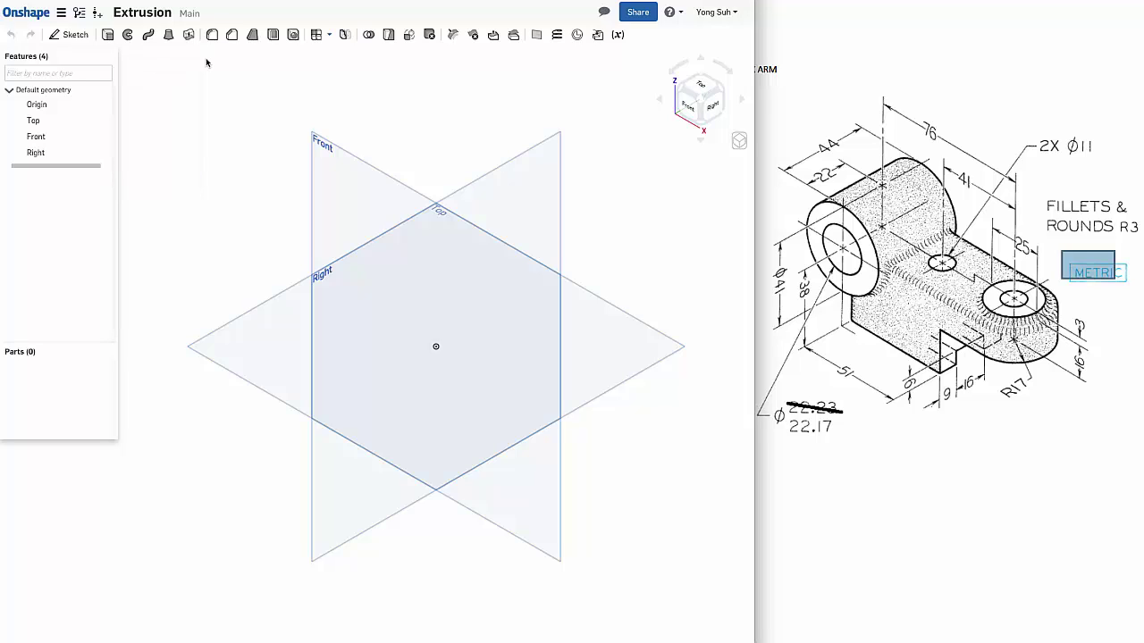
click(382, 184)
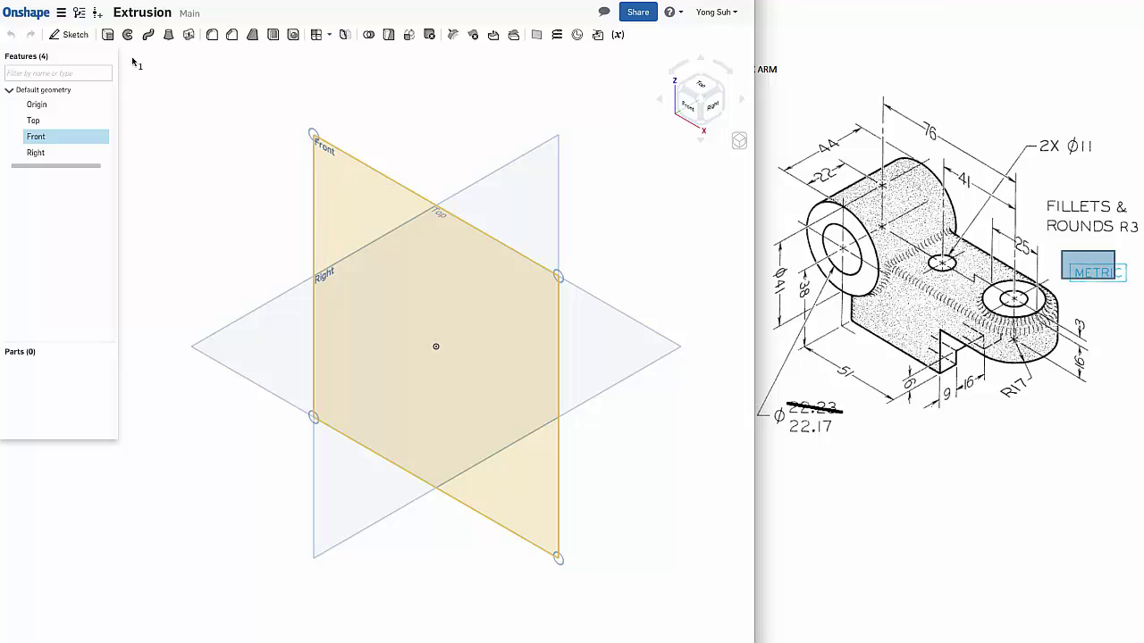
- Start a sketch on the Front plane and view it normal to the sketch plane
click(72, 42)
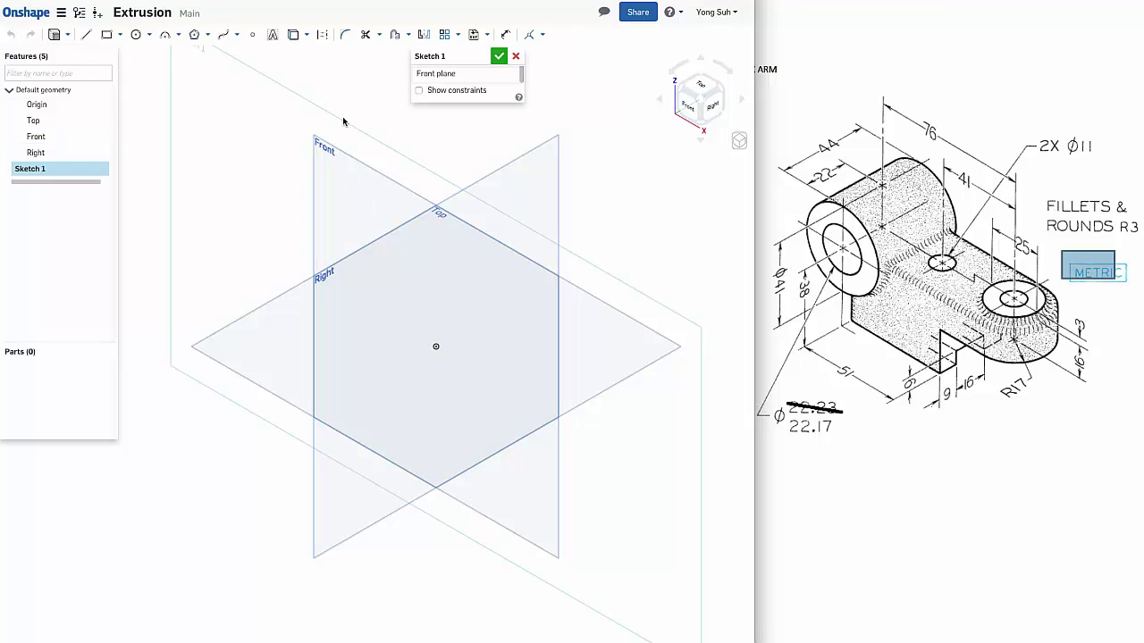
right_click(402, 139)
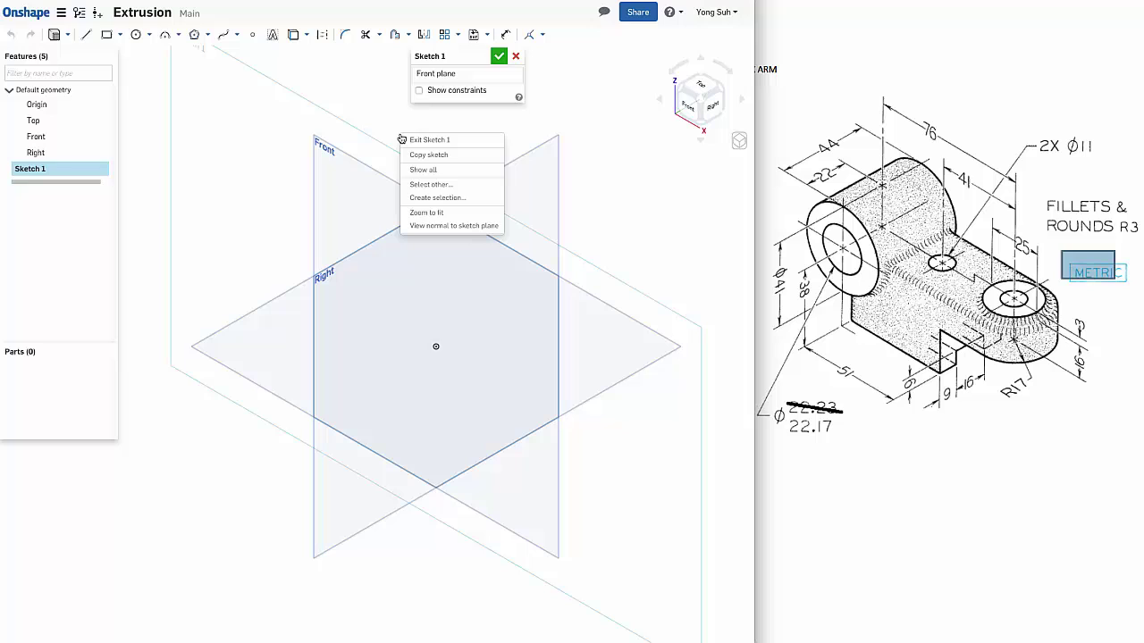
click(446, 225)
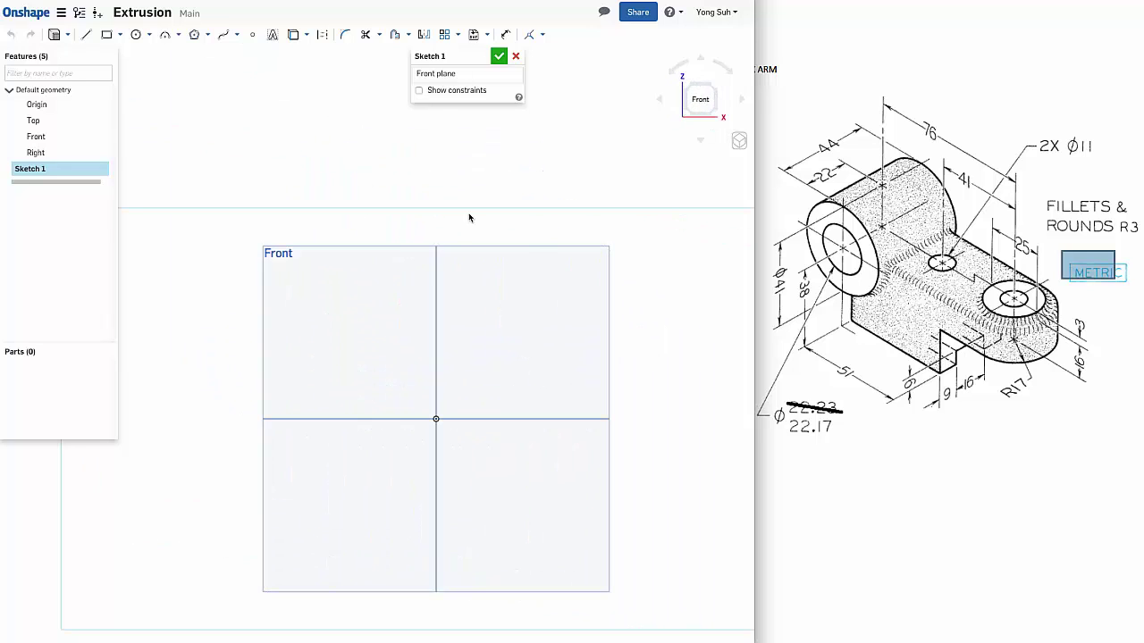
- Draw a rectangle from the origin plus a small notch rectangle at its lower-right corner
click(106, 35)
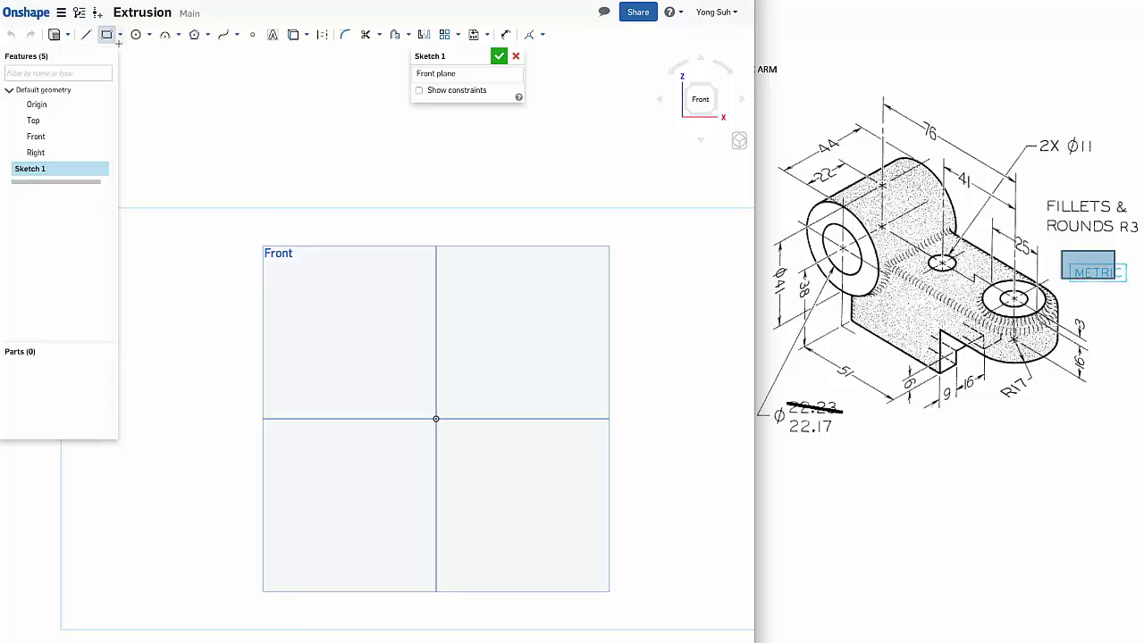
click(436, 420)
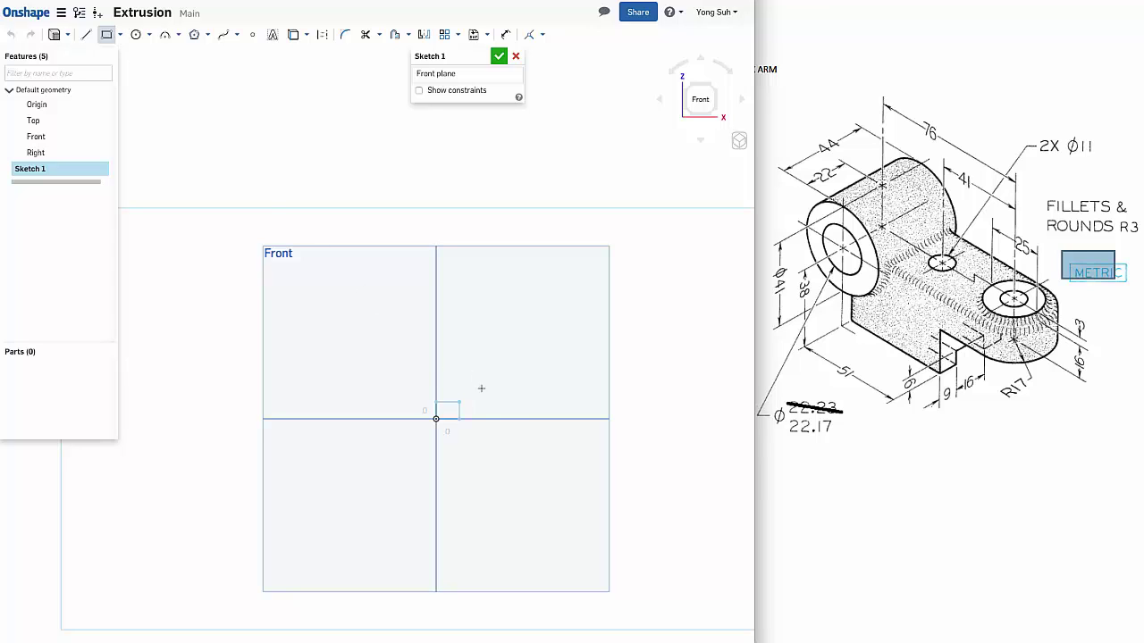
click(541, 353)
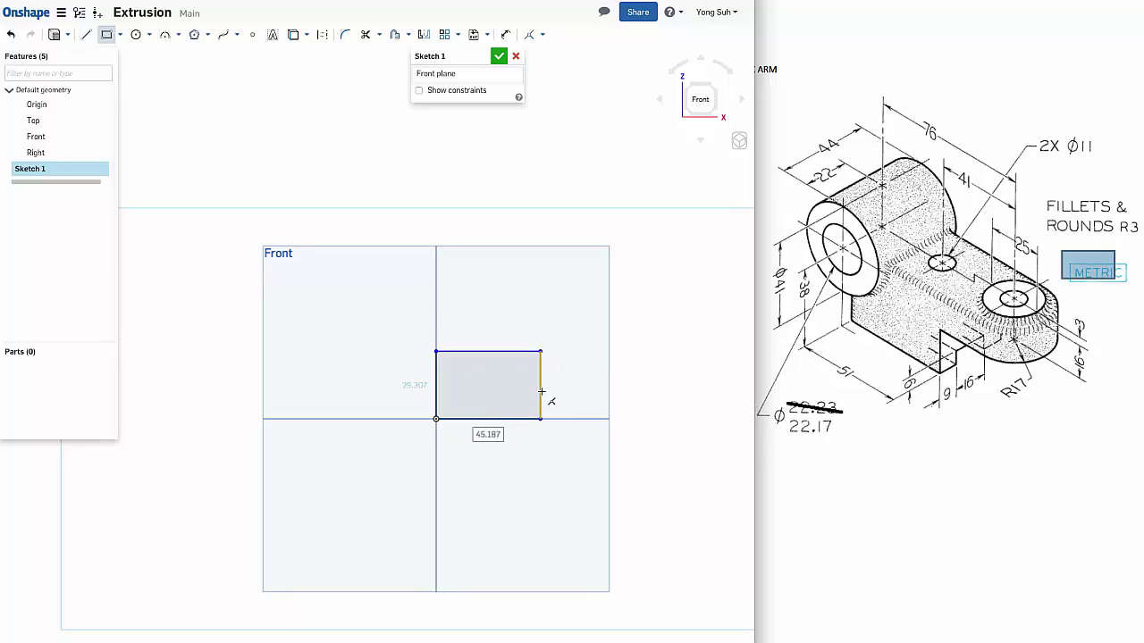
click(541, 392)
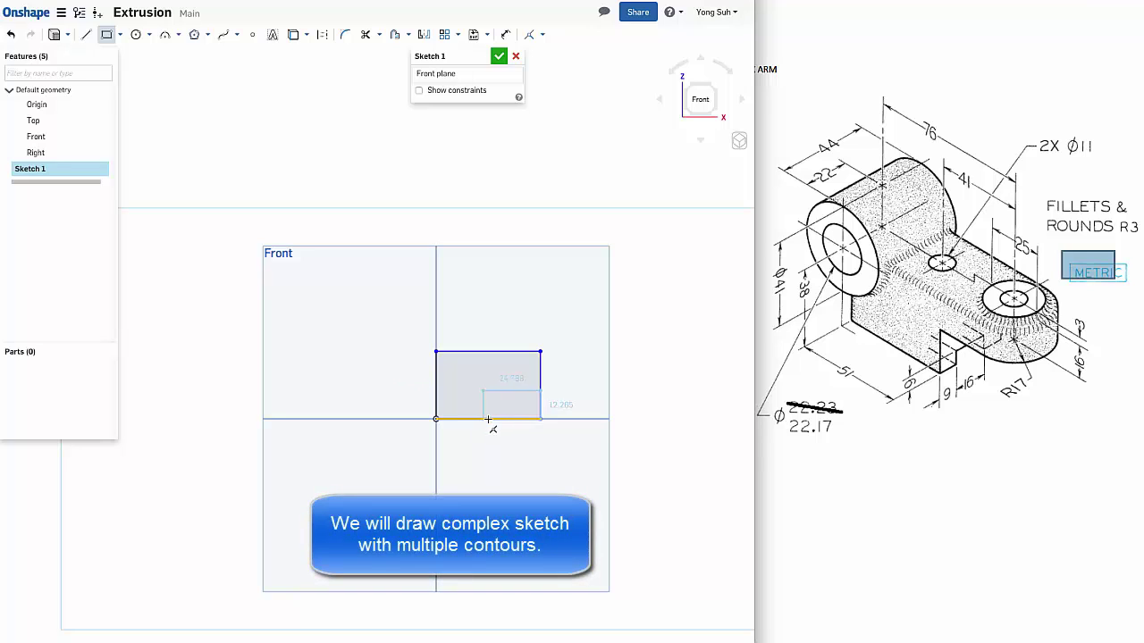
click(497, 419)
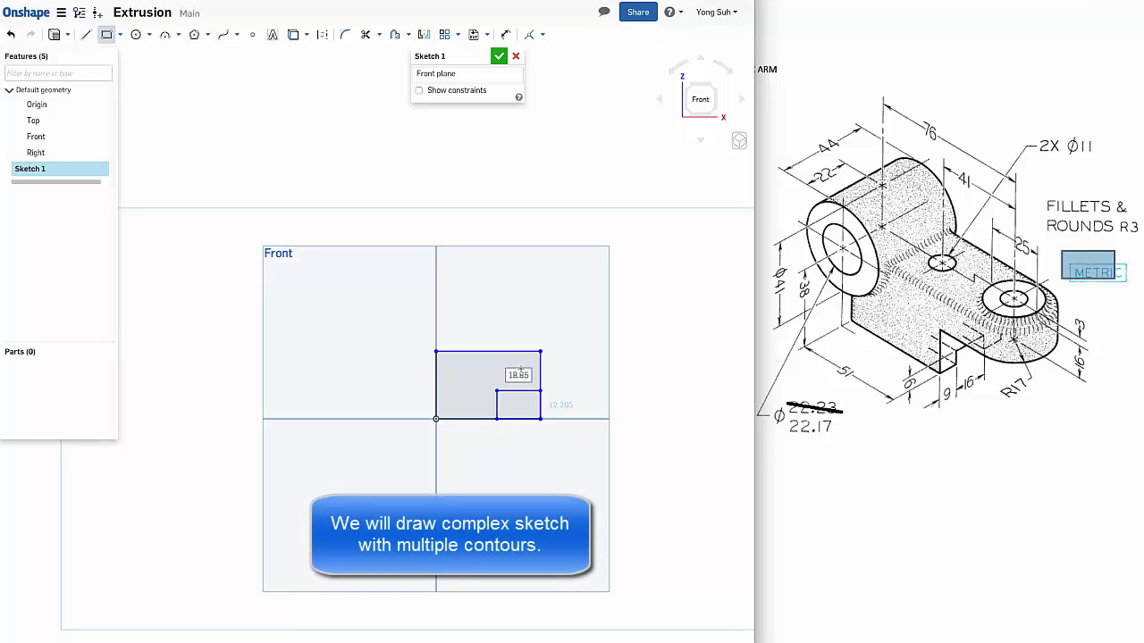
- Draw a small and a larger concentric circle centred on the rectangle's top-left corner
click(136, 34)
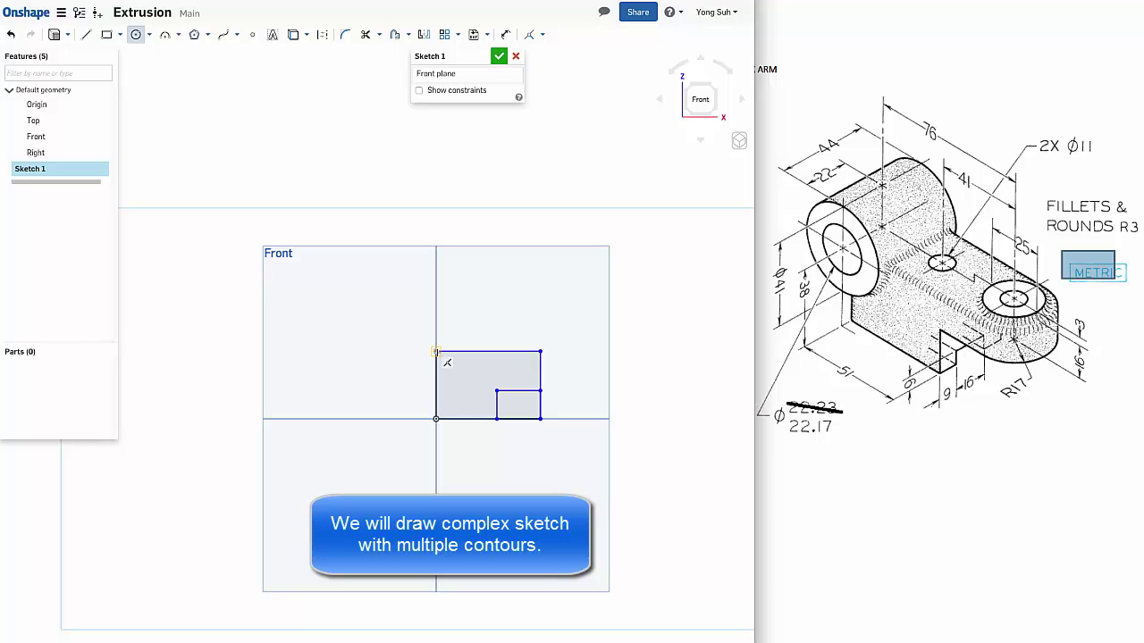
click(436, 351)
click(445, 362)
click(436, 351)
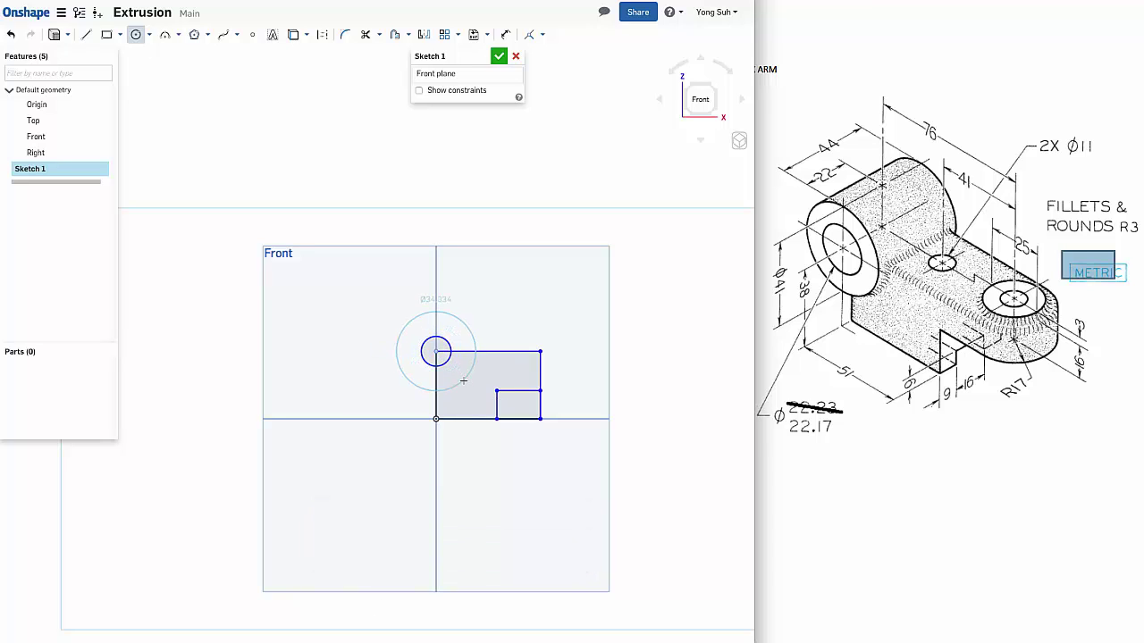
click(464, 381)
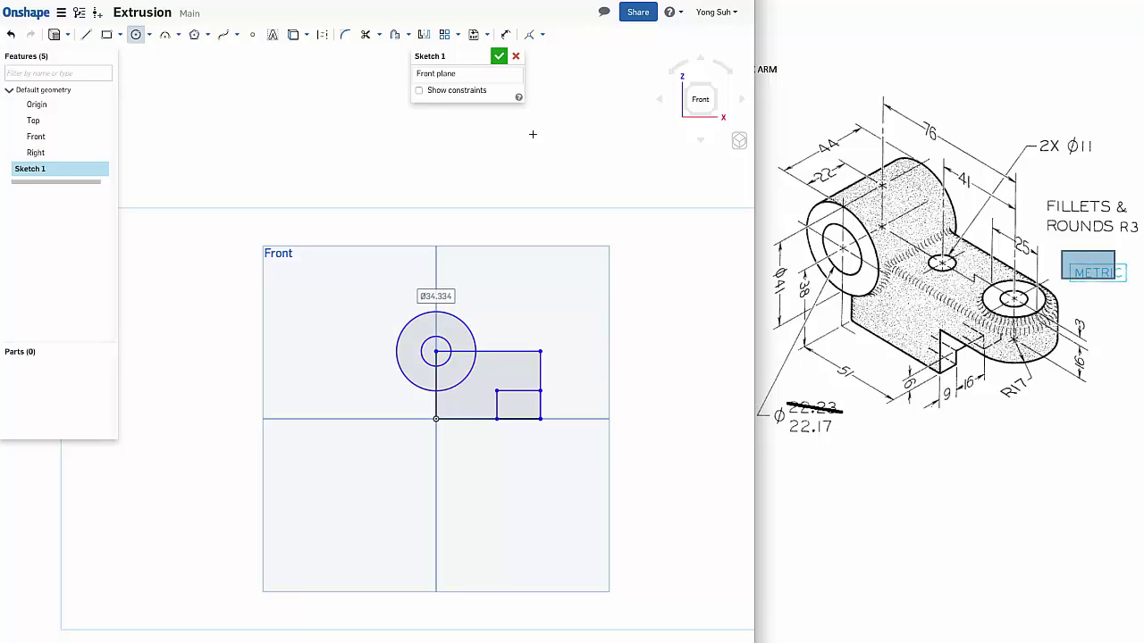
- Trim the notch's bottom and right outer segments away
click(366, 38)
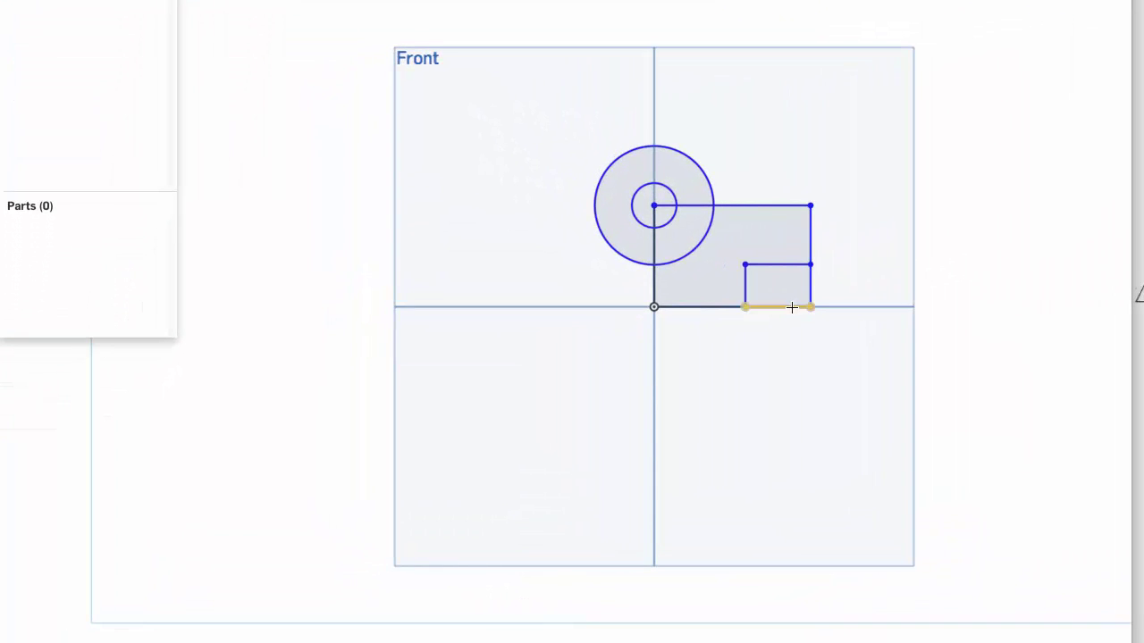
click(792, 307)
click(808, 291)
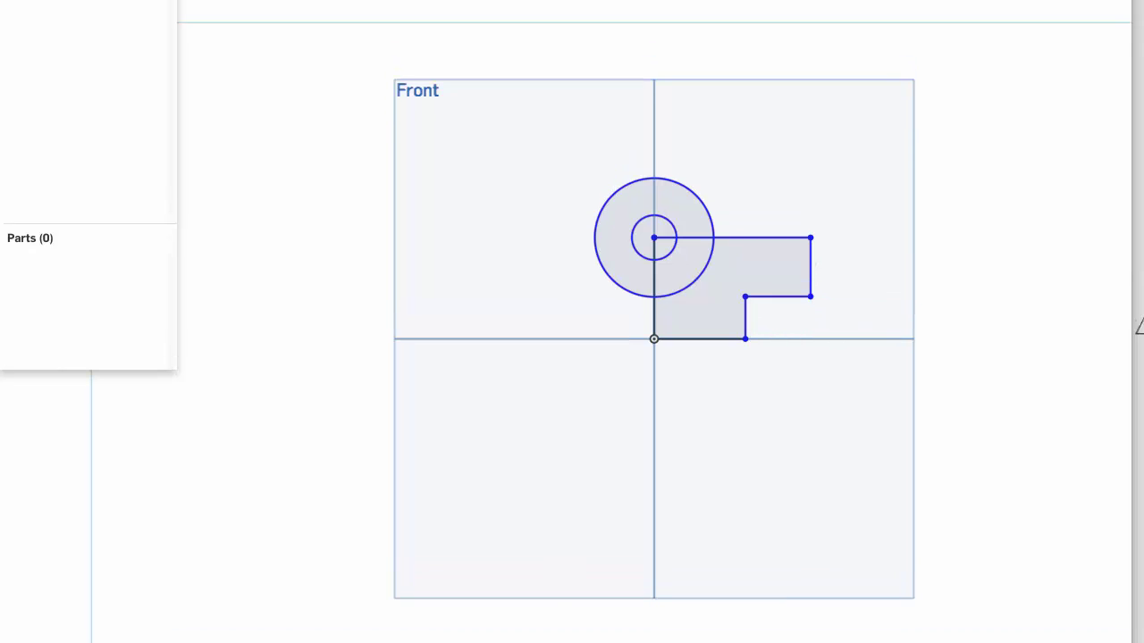
- Dimension the top line to 76 mm overall length and the bottom line to 51
click(759, 55)
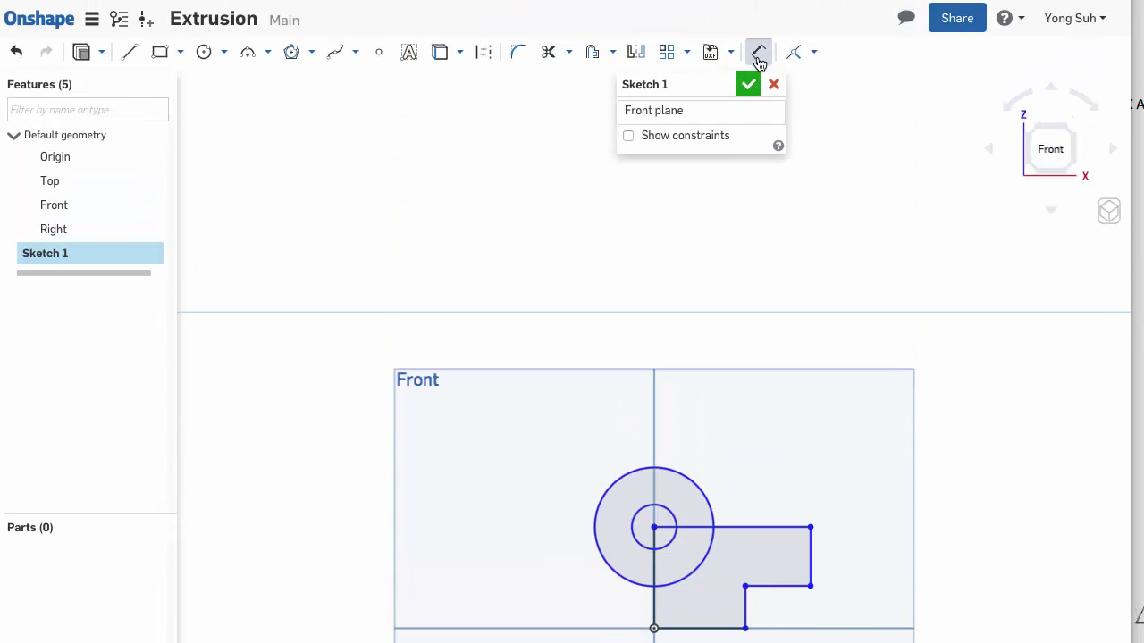
click(766, 529)
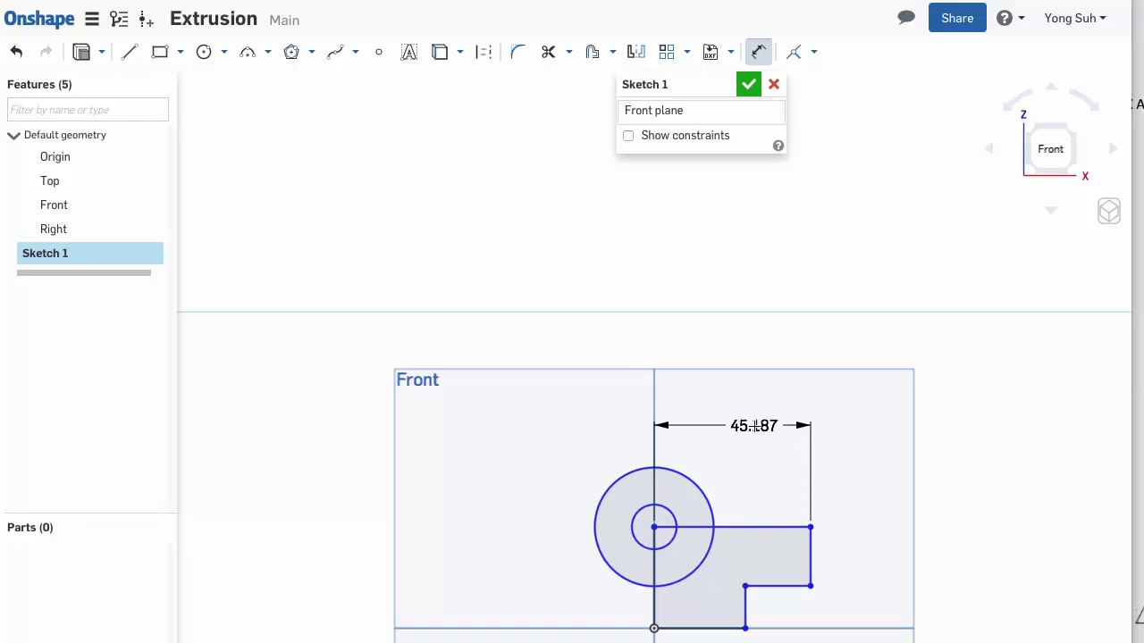
click(756, 427)
text(75)
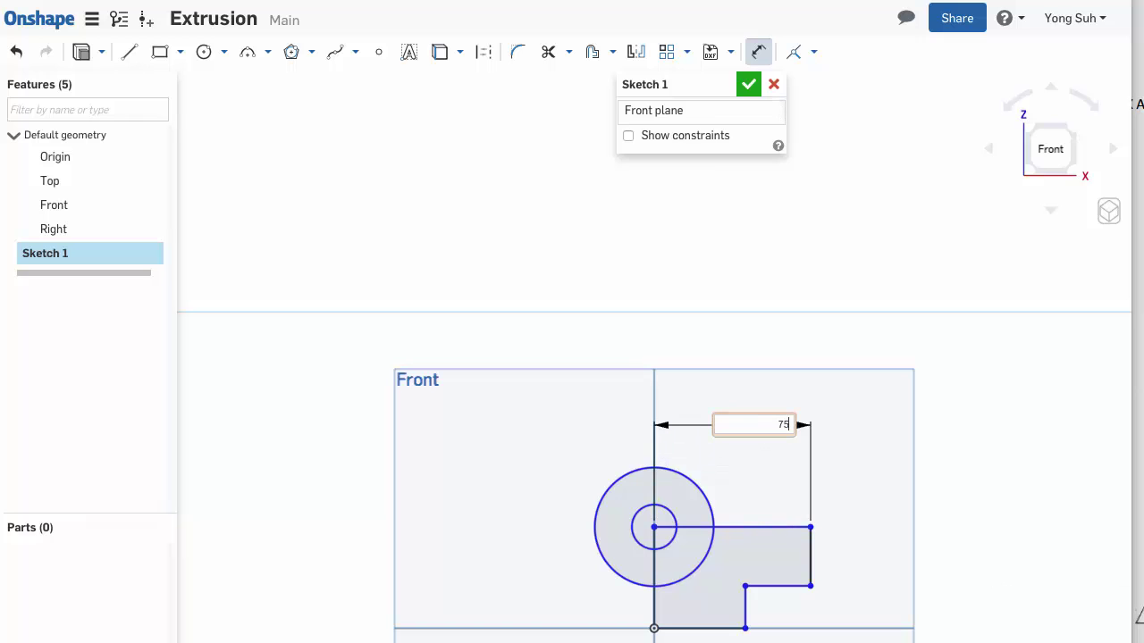
text(6 mm)
key(Return)
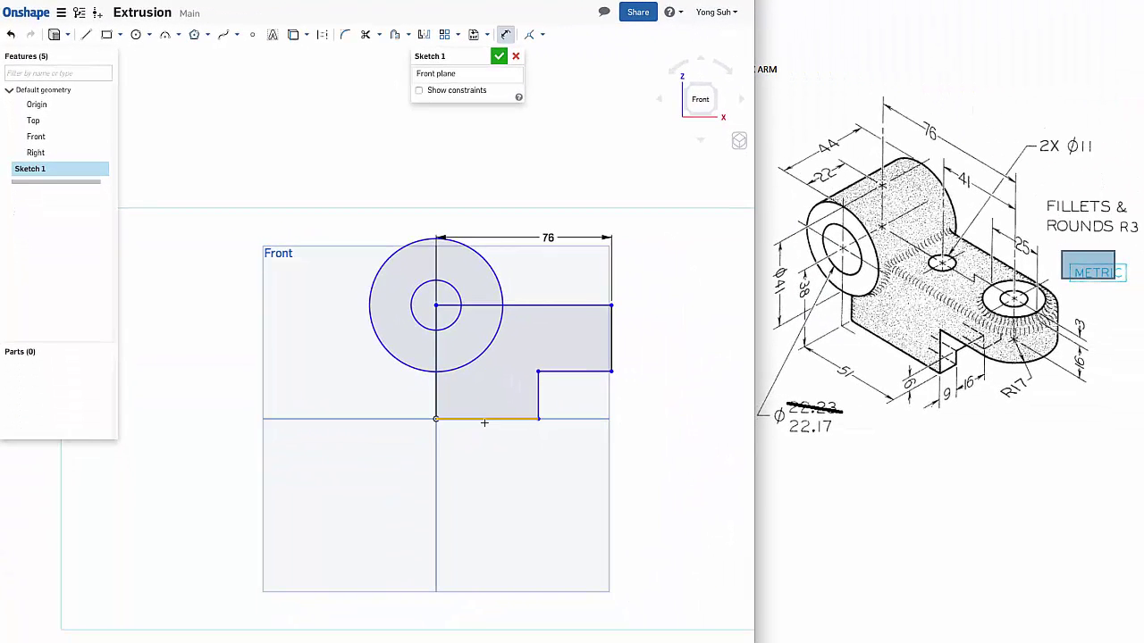
click(484, 419)
click(482, 443)
key(BackSpace)
text(51)
key(Return)
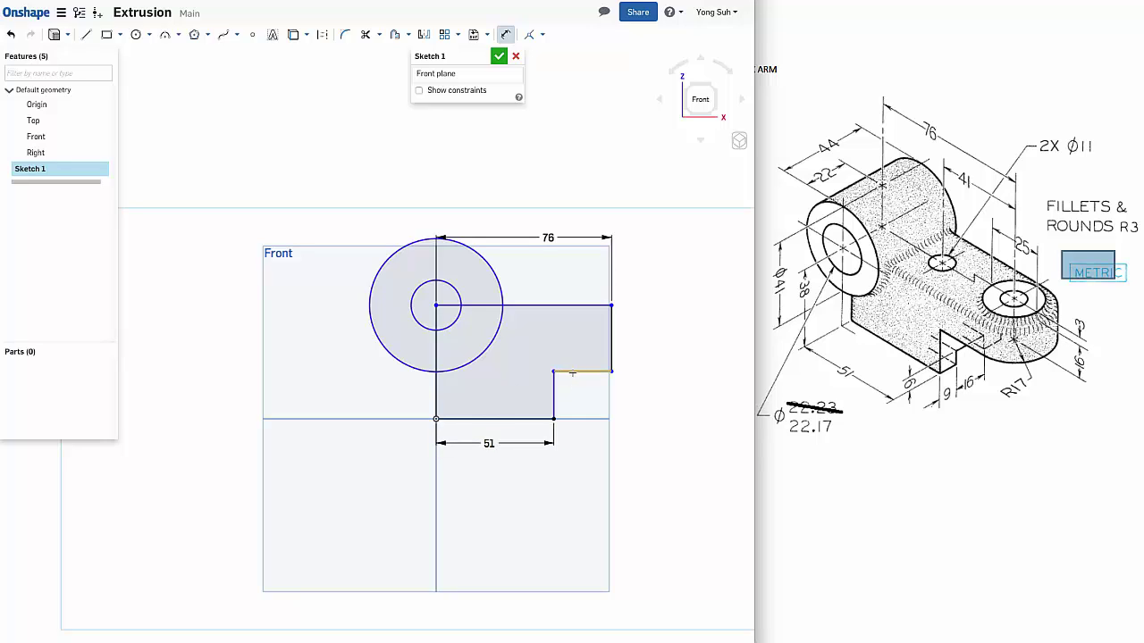
- Dimension the right edge height to 16 and the overall sketch height to 38
click(613, 340)
click(637, 339)
key(BackSpace)
text(16)
key(Return)
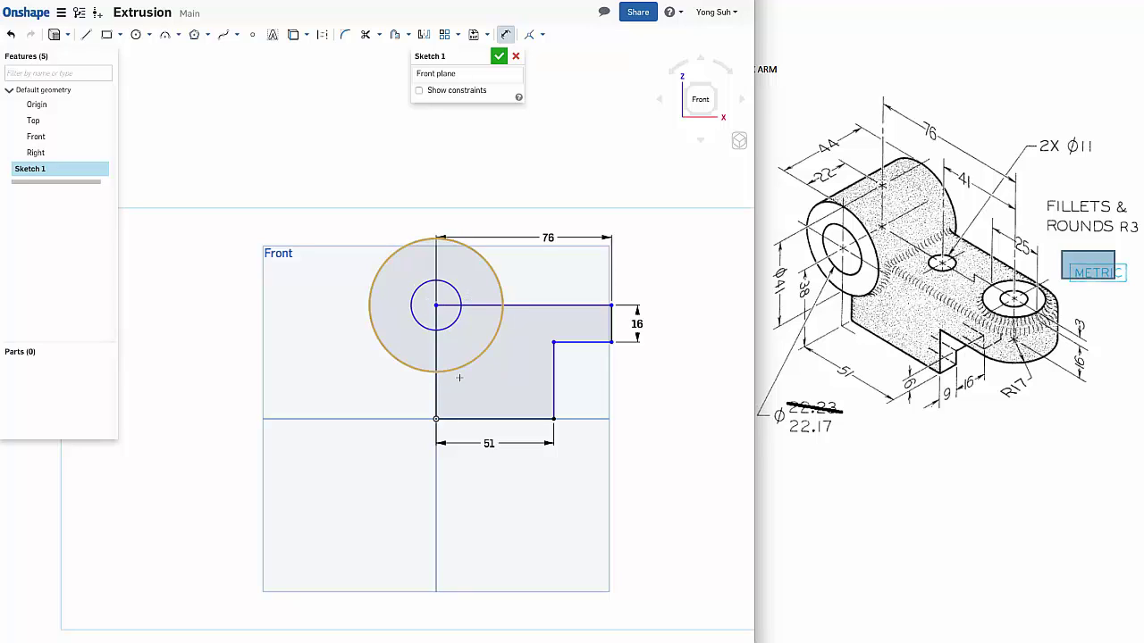
click(460, 420)
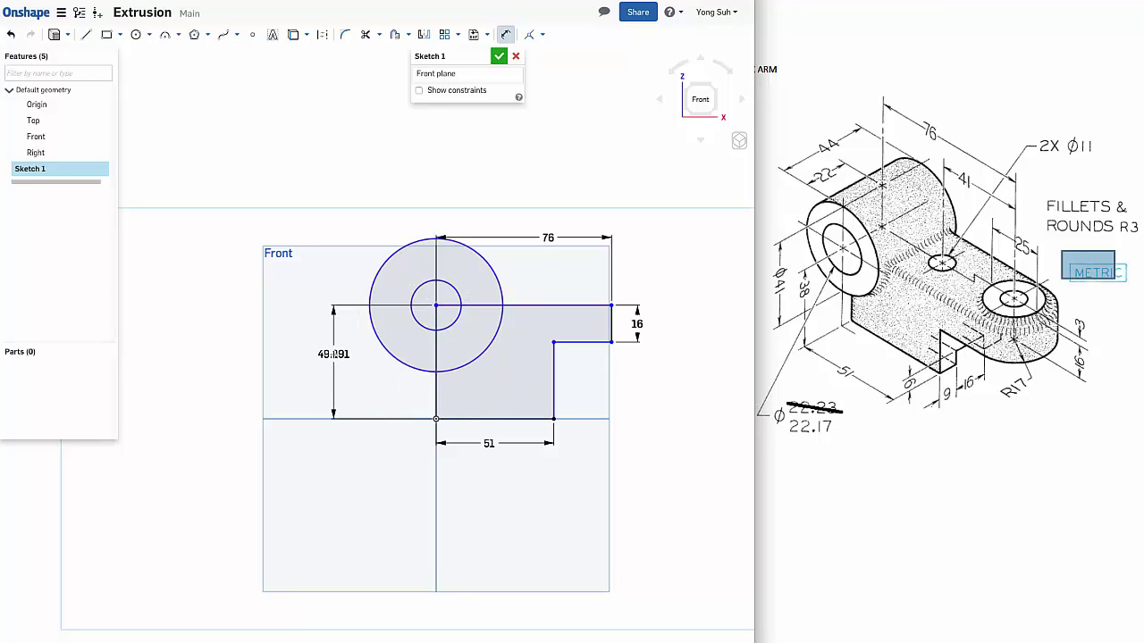
click(333, 354)
text(38)
key(Return)
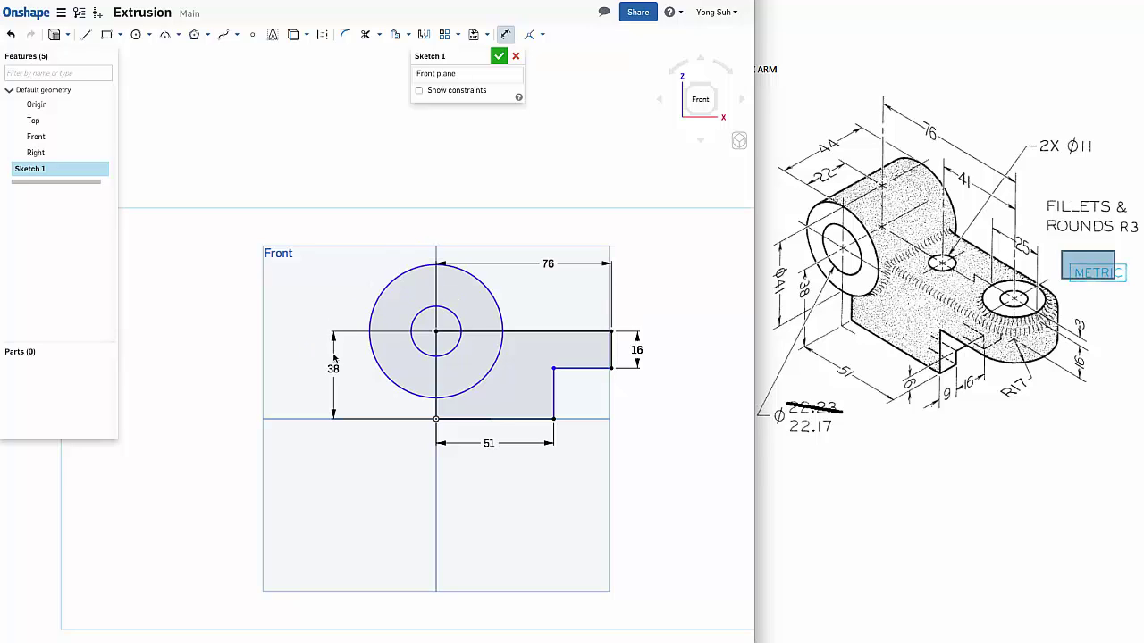
- Give the inner circle a Ø22.17 diameter and the outer circle Ø41
click(422, 356)
click(363, 456)
text(22.17)
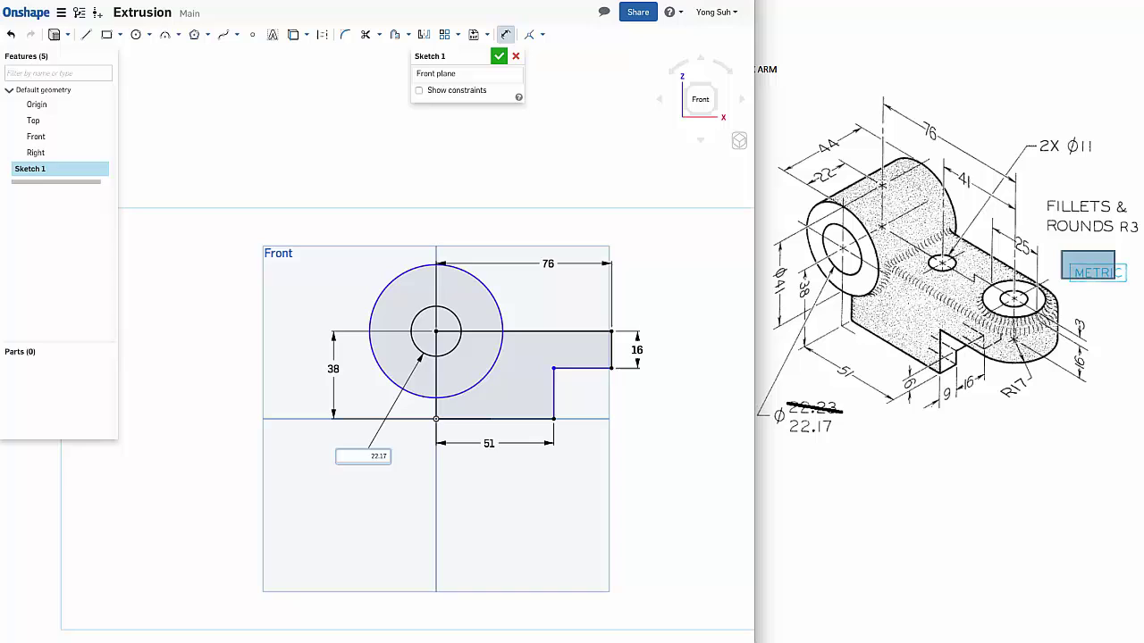
key(Return)
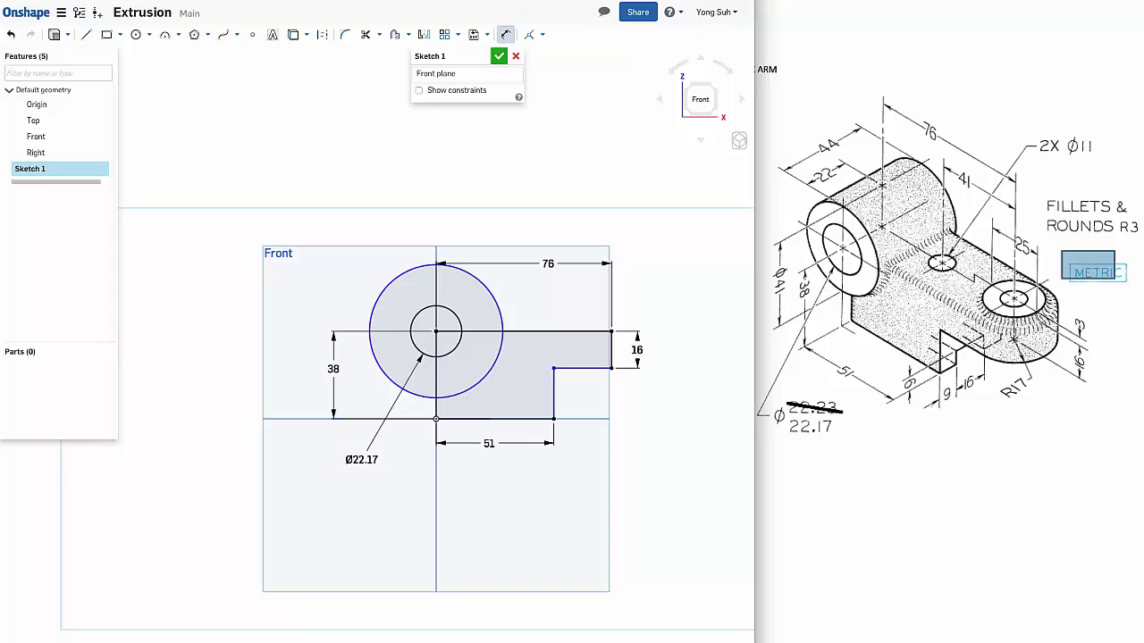
click(394, 268)
click(351, 229)
text(41)
key(Return)
- Constrain the slanted step edges: the top one horizontal and the other vertical
key(Escape)
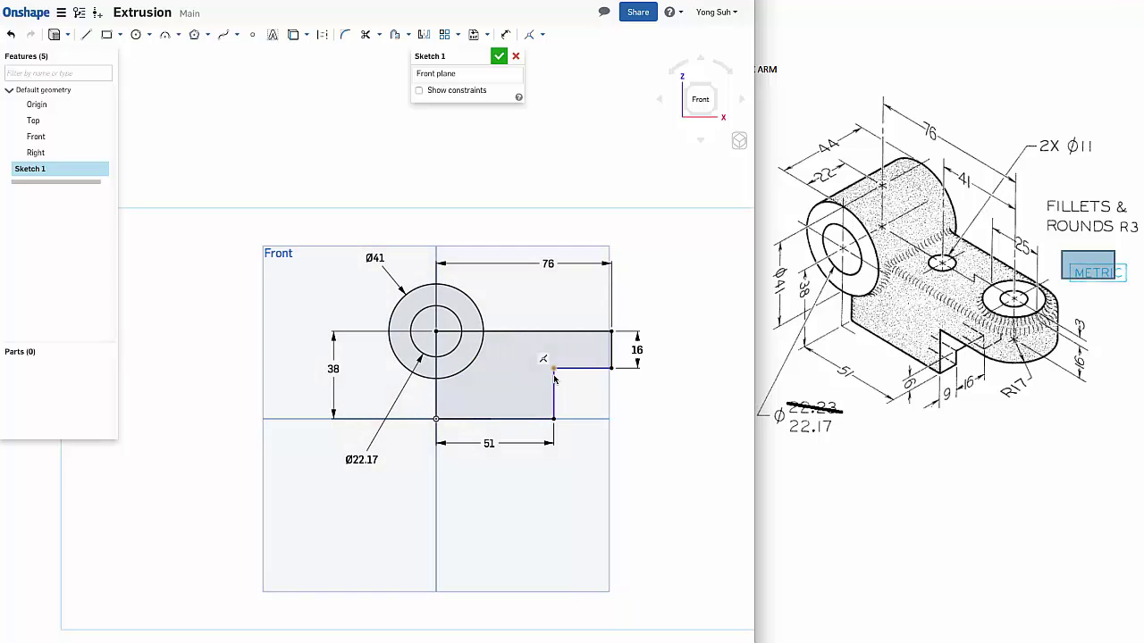
mouse_move(554, 370)
mouse_down()
mouse_move(575, 376)
mouse_move(565, 368)
mouse_move(559, 386)
mouse_move(555, 367)
mouse_move(560, 383)
mouse_up()
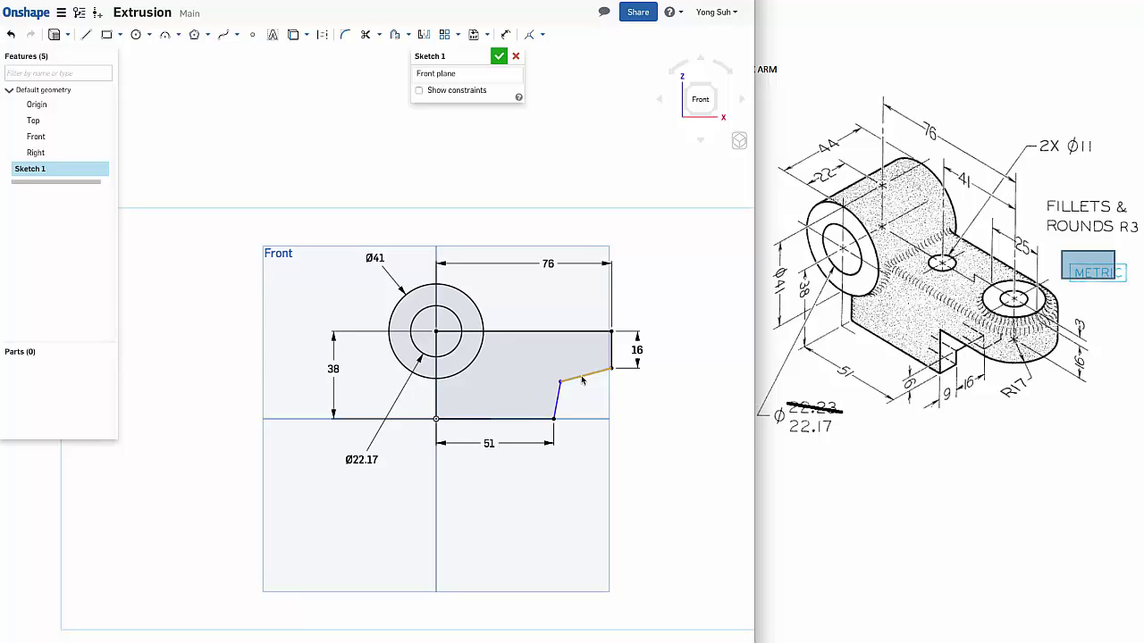
click(582, 380)
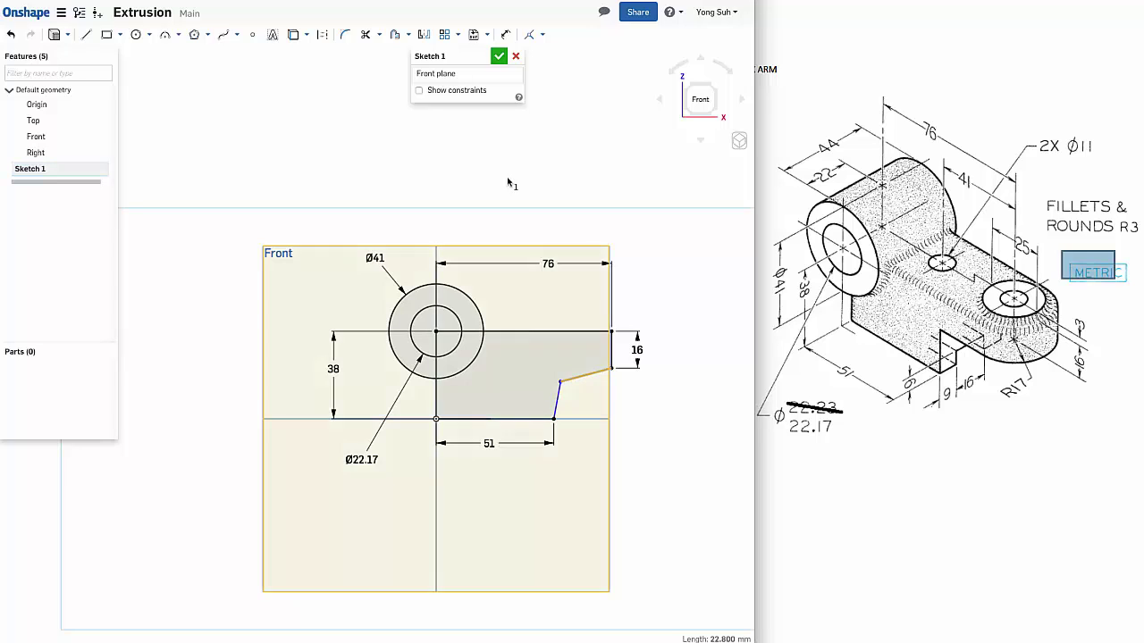
click(541, 35)
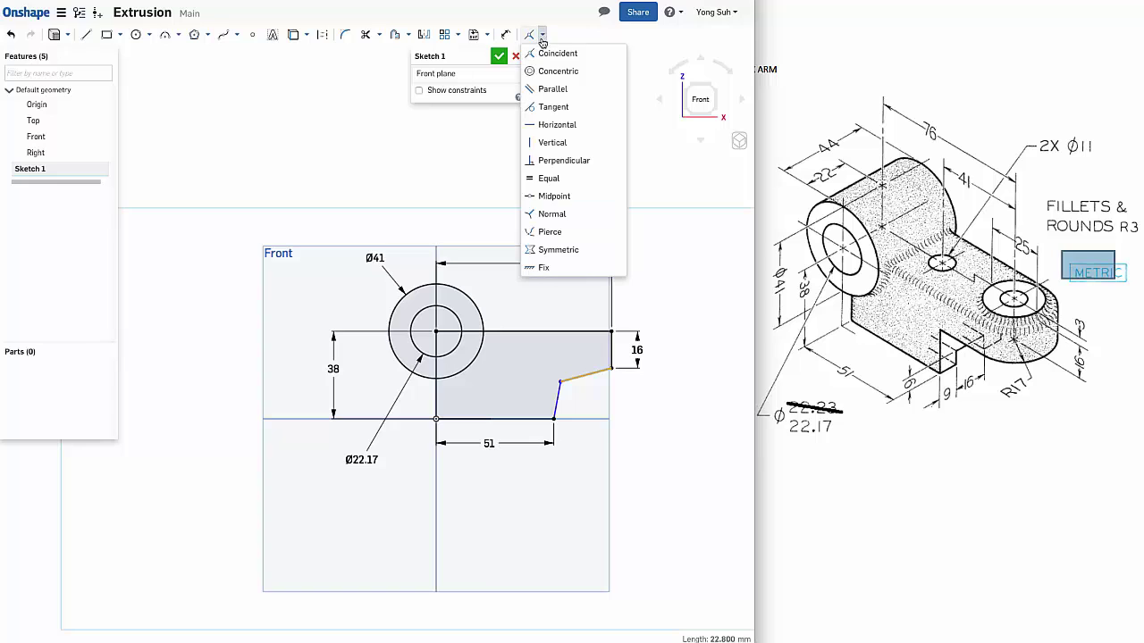
click(557, 125)
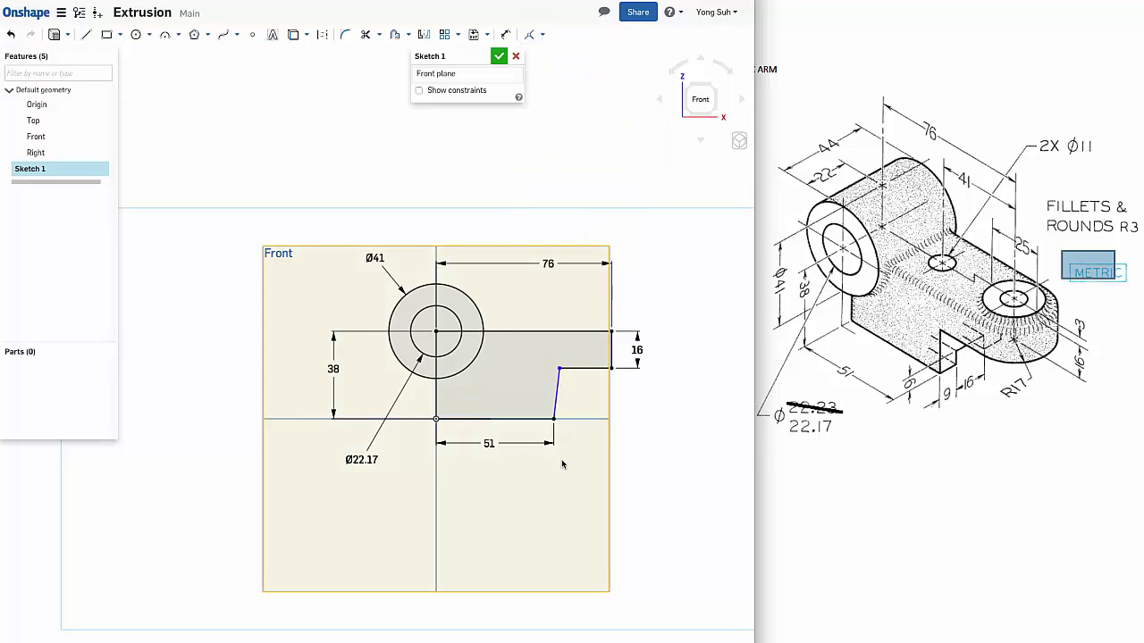
click(557, 394)
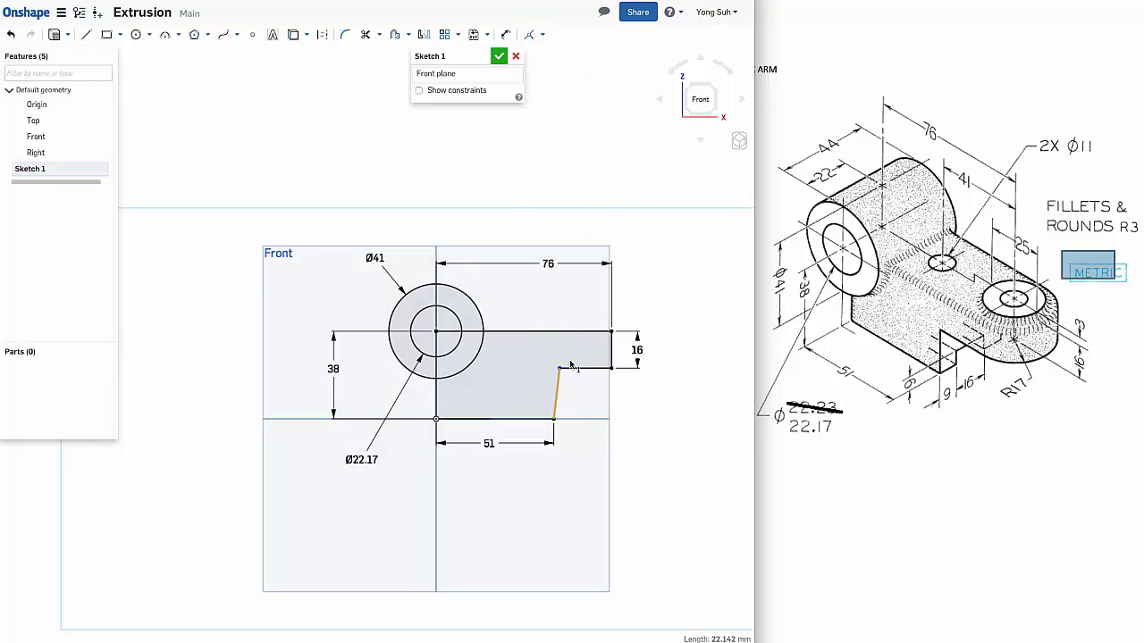
click(542, 36)
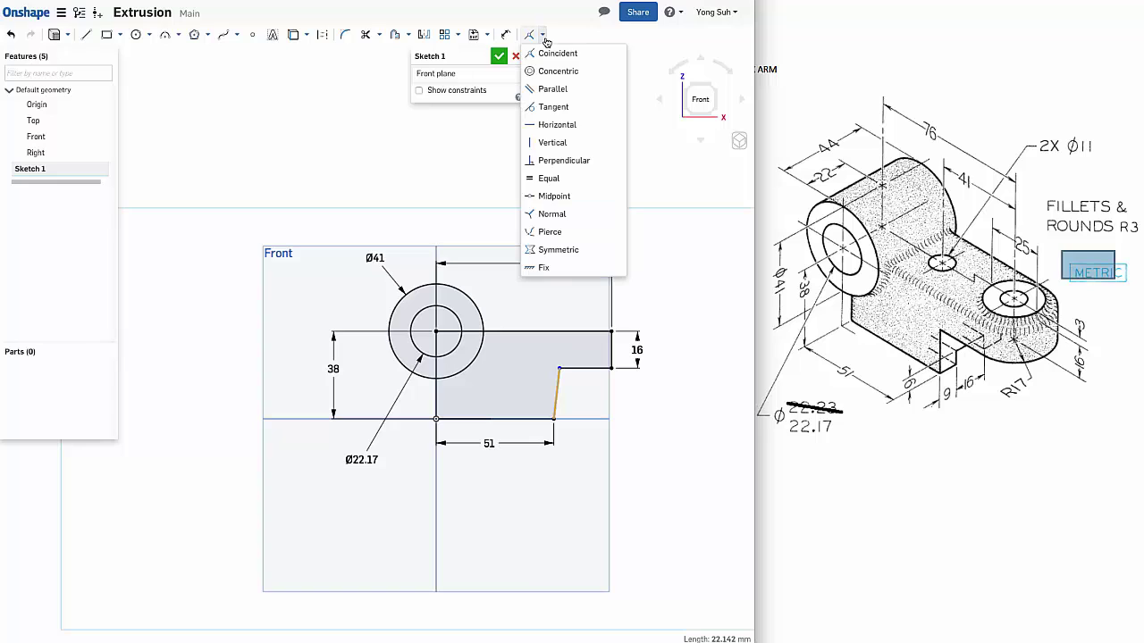
click(548, 144)
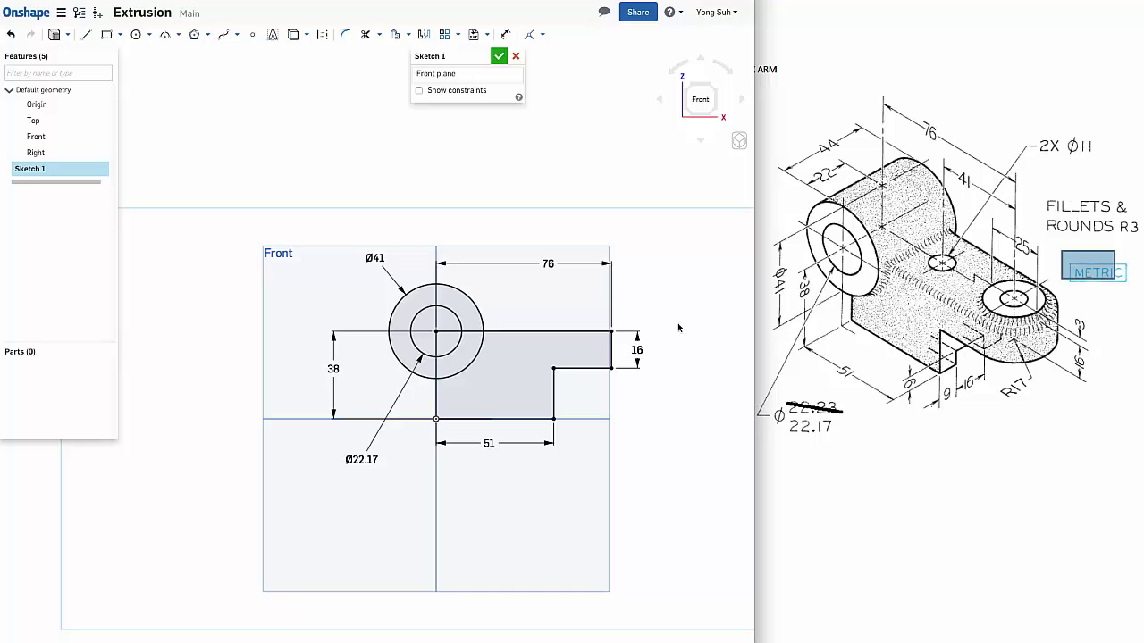
- Accept Sketch 1 and switch to the isometric view
key(Return)
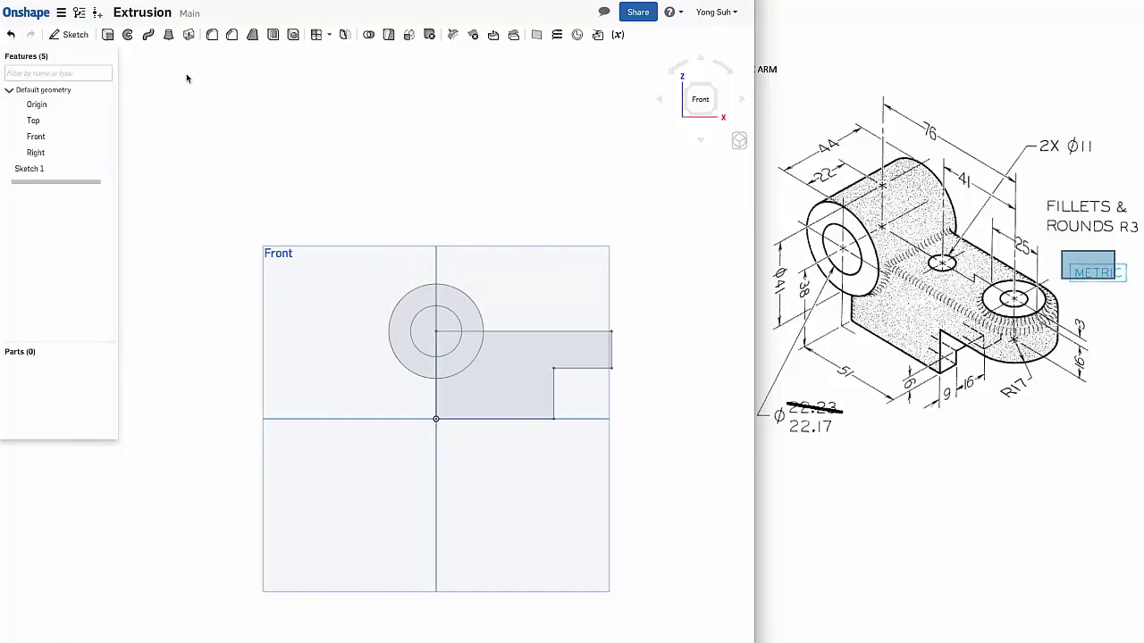
click(739, 142)
click(693, 151)
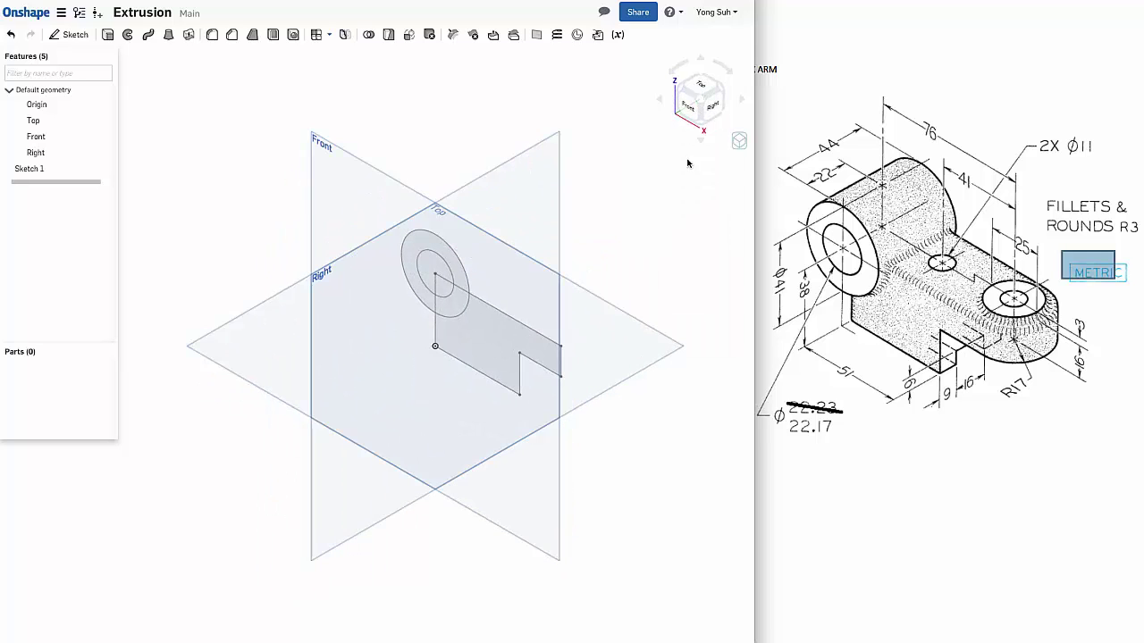
- Extrude the L-shaped region symmetrically with depth 17*2 (34 mm), creating Part 1
click(109, 36)
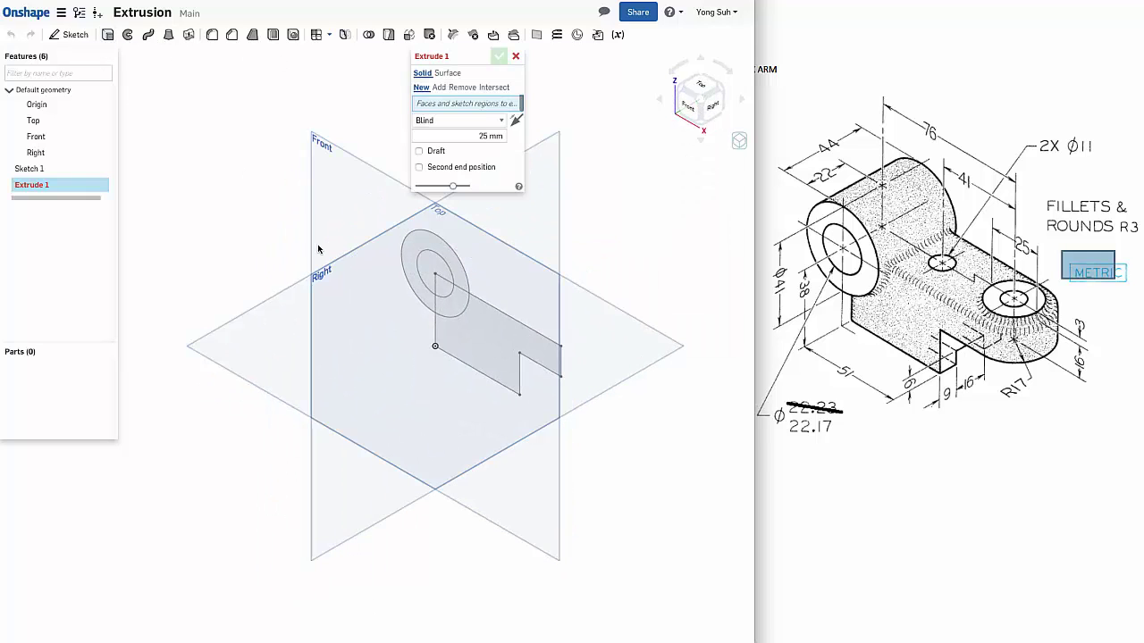
click(489, 343)
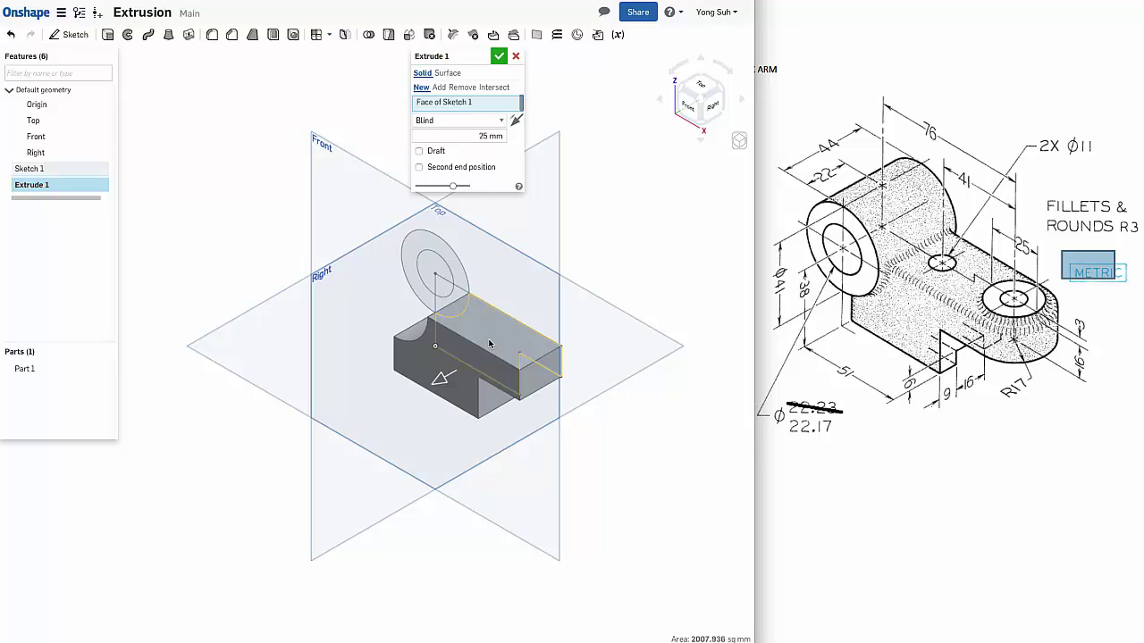
click(496, 120)
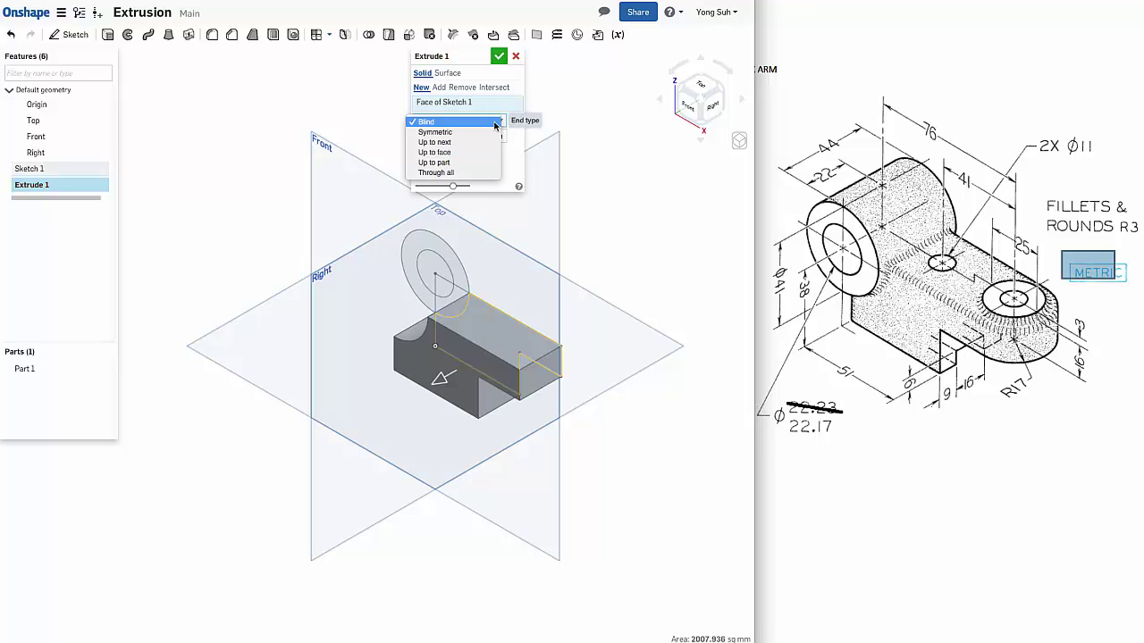
click(481, 134)
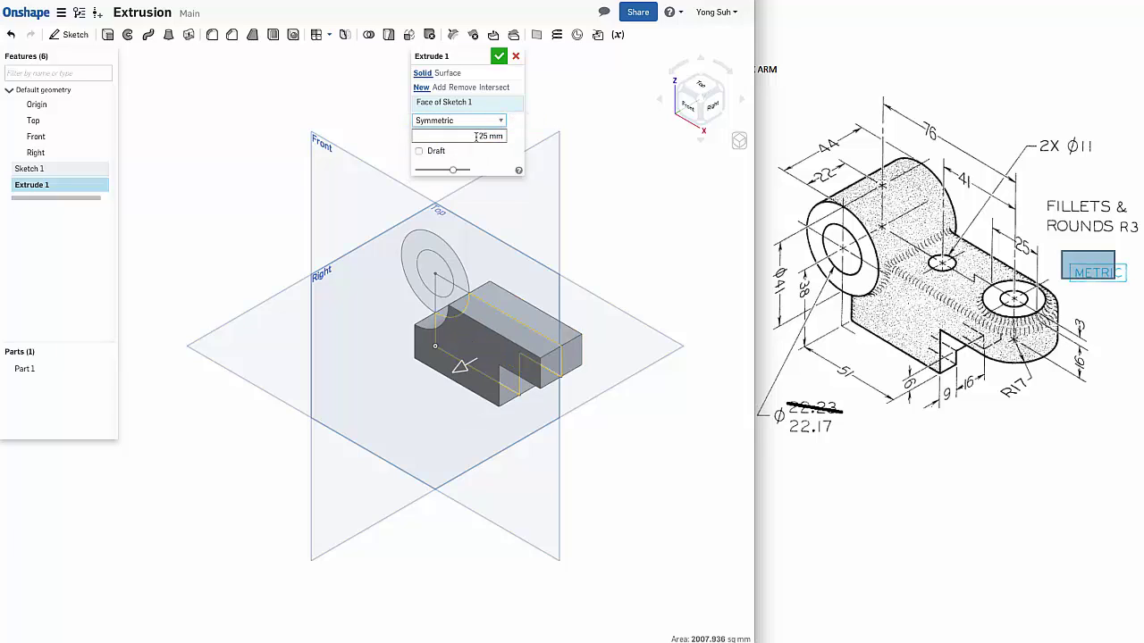
click(476, 136)
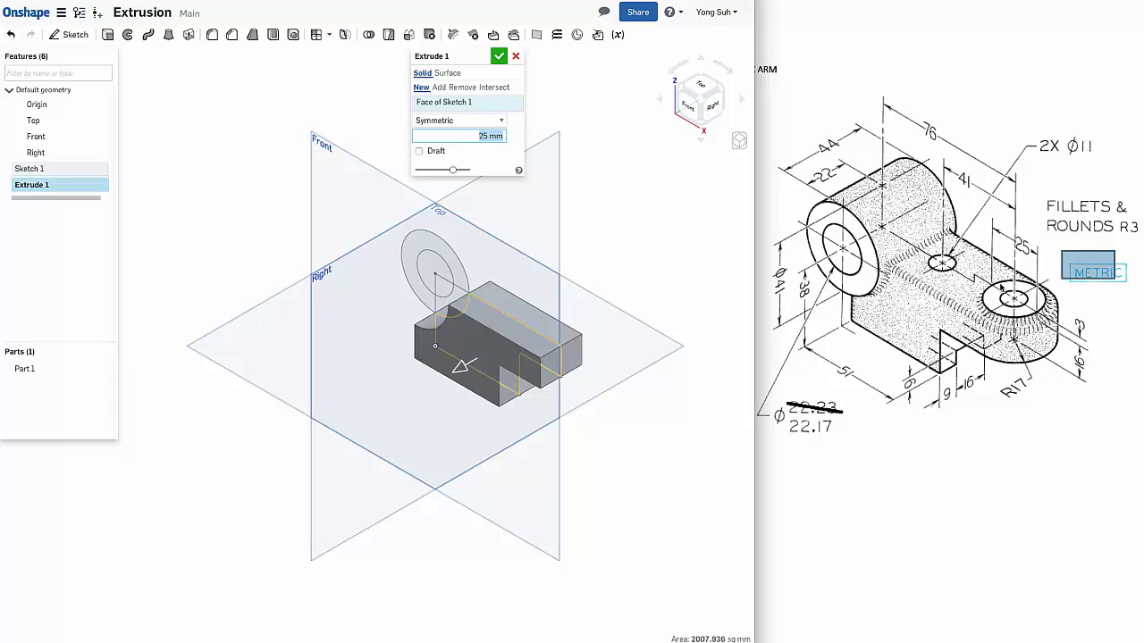
text(1)
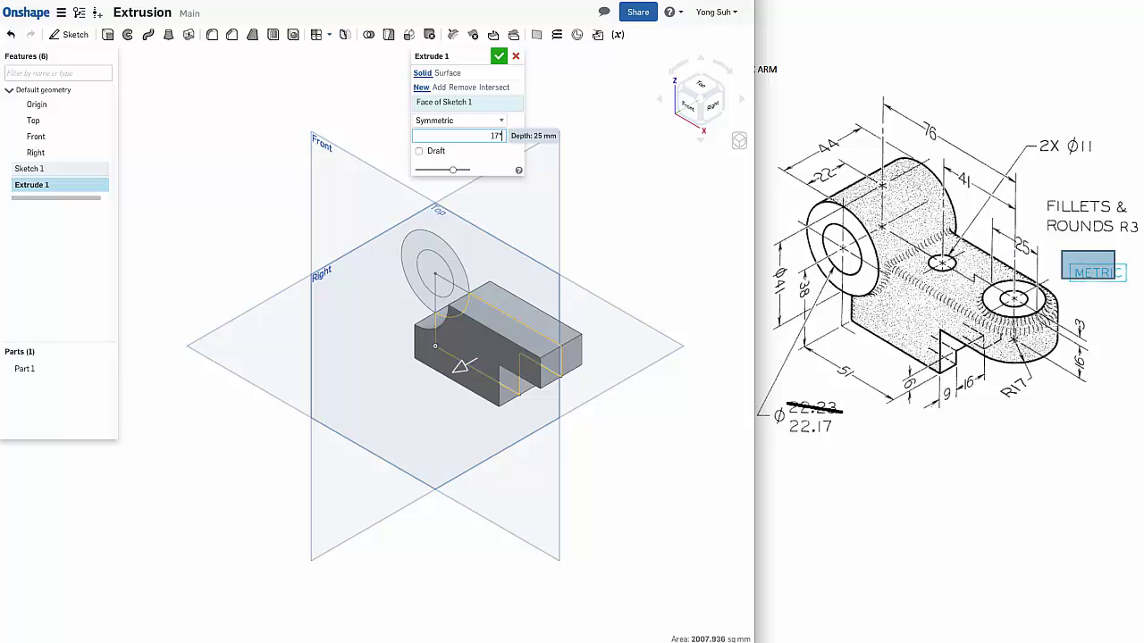
text(7*2)
key(Return)
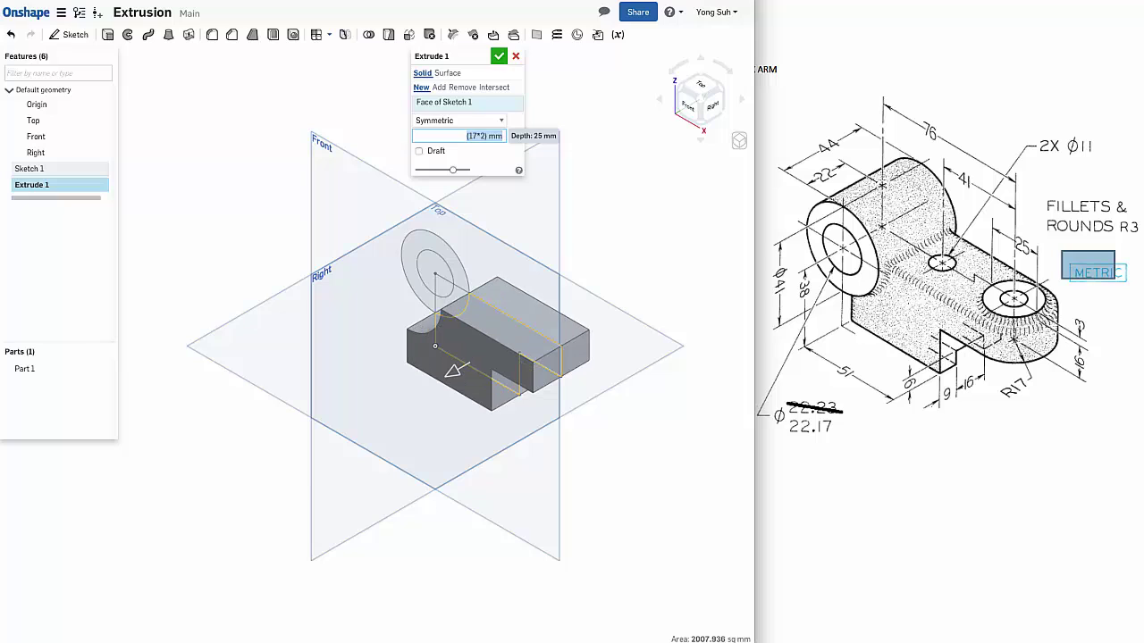
click(498, 57)
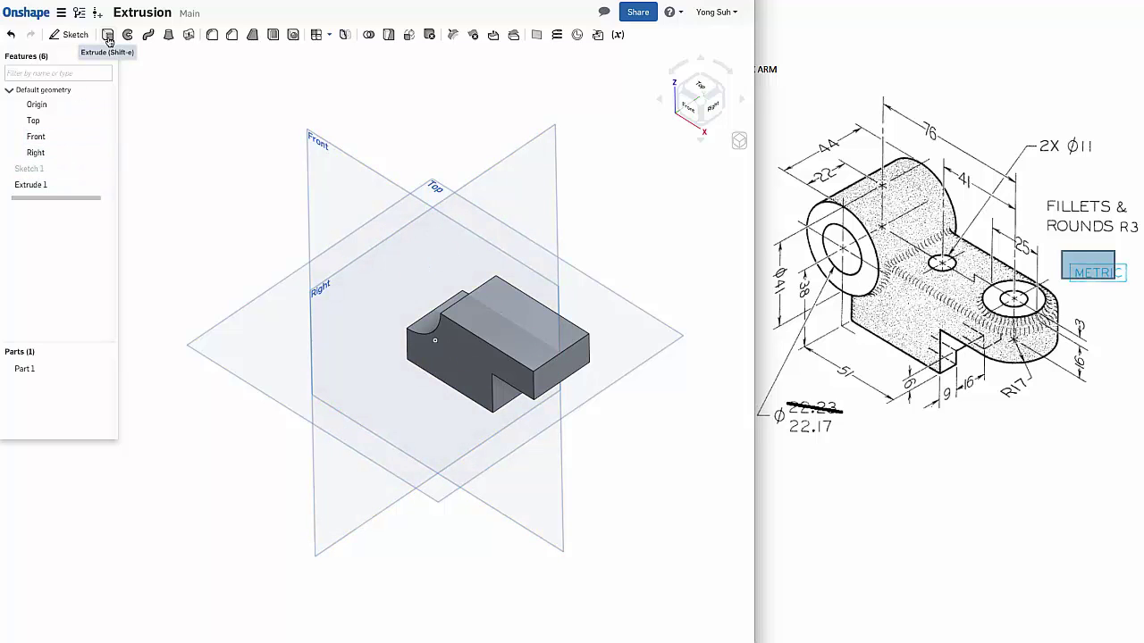
- Extrude Sketch 1's ring regions symmetrically to 44 mm depth as Extrude 2, joined to Part 1
click(108, 39)
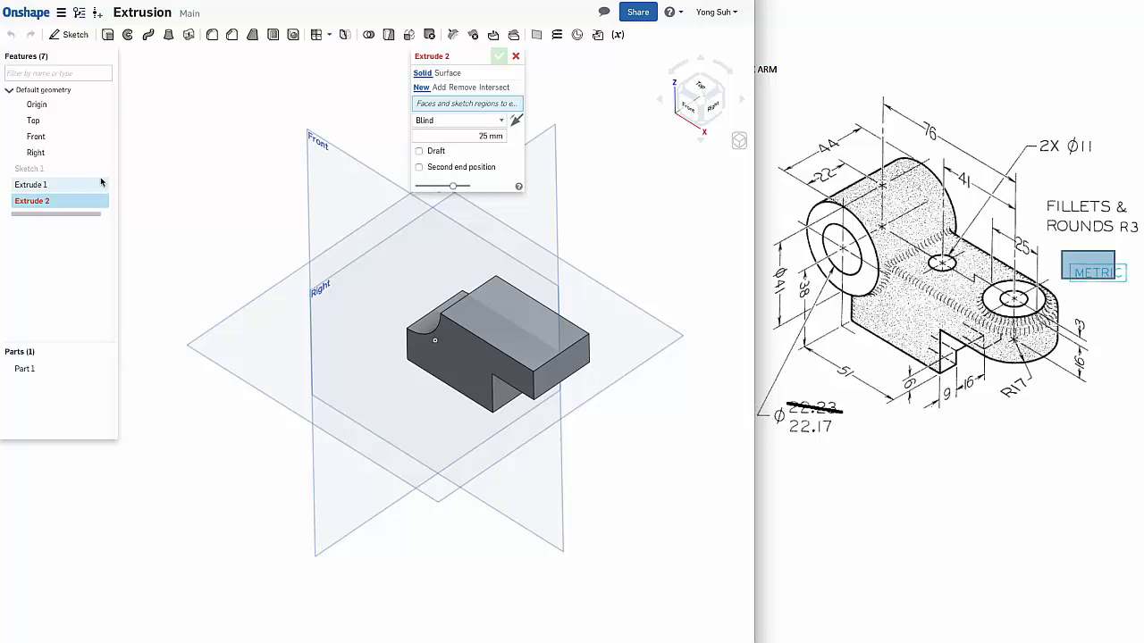
click(102, 170)
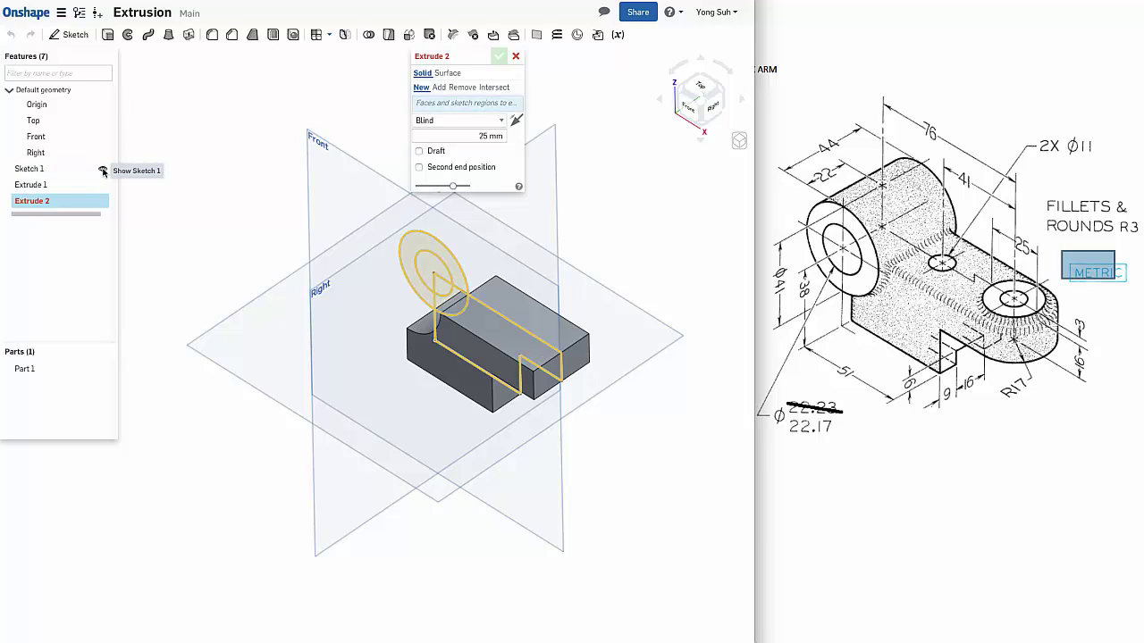
click(452, 261)
click(453, 307)
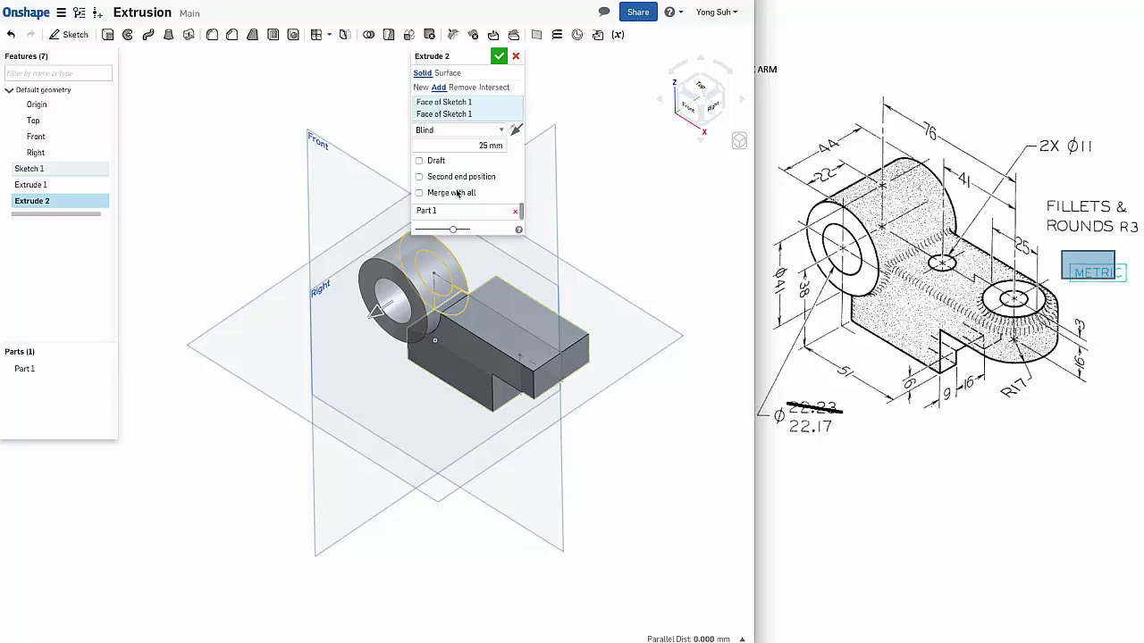
click(461, 131)
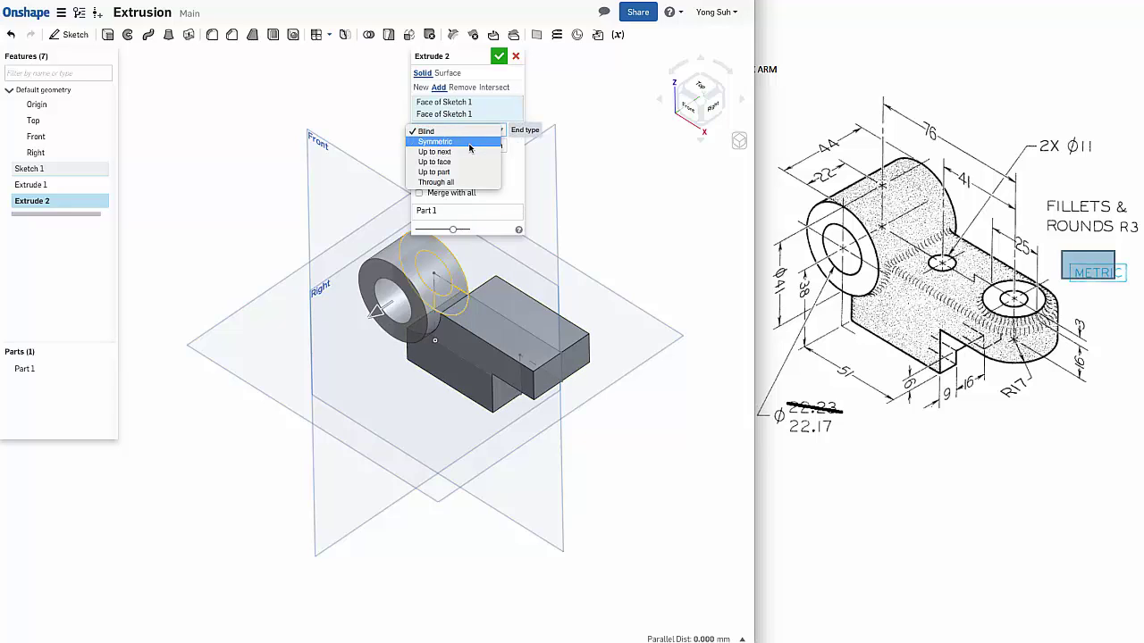
click(470, 145)
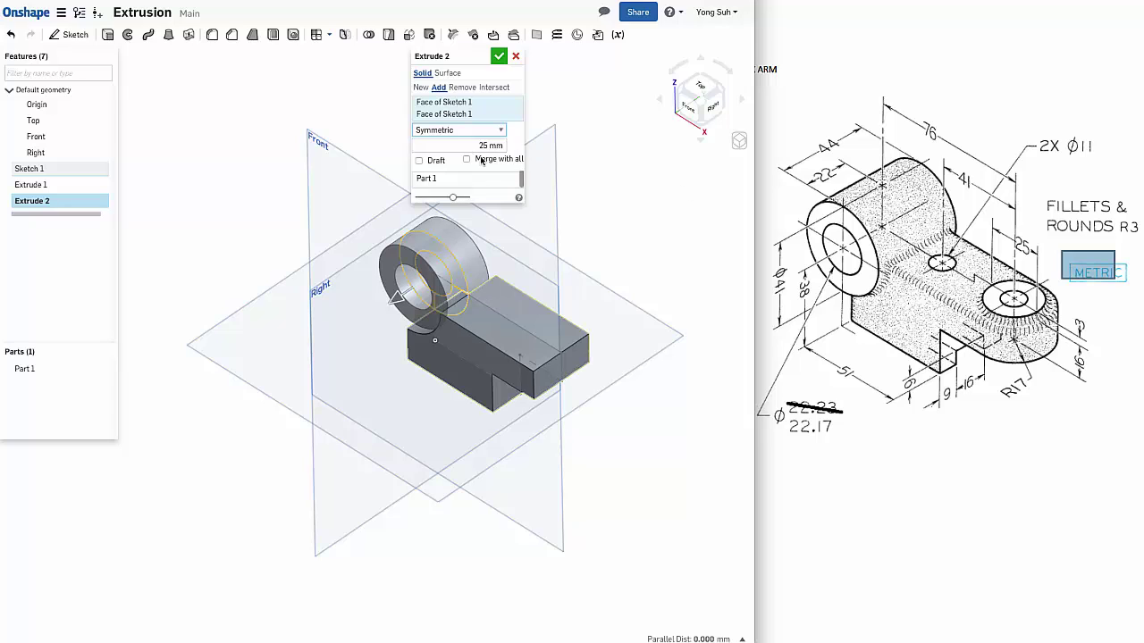
click(494, 146)
text(44)
key(Return)
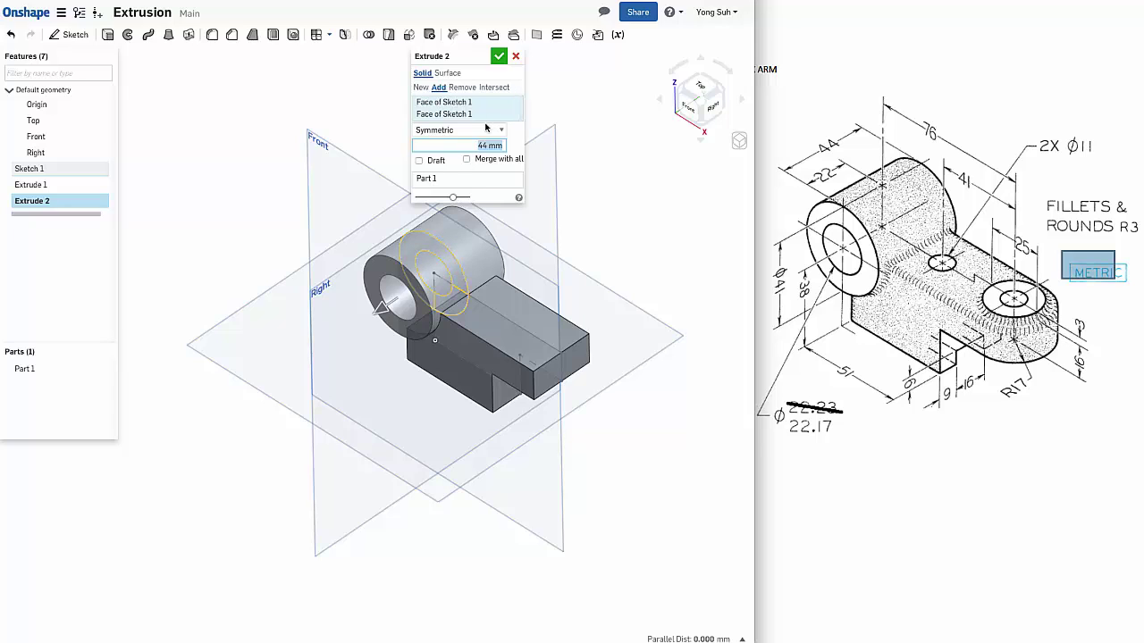
click(499, 56)
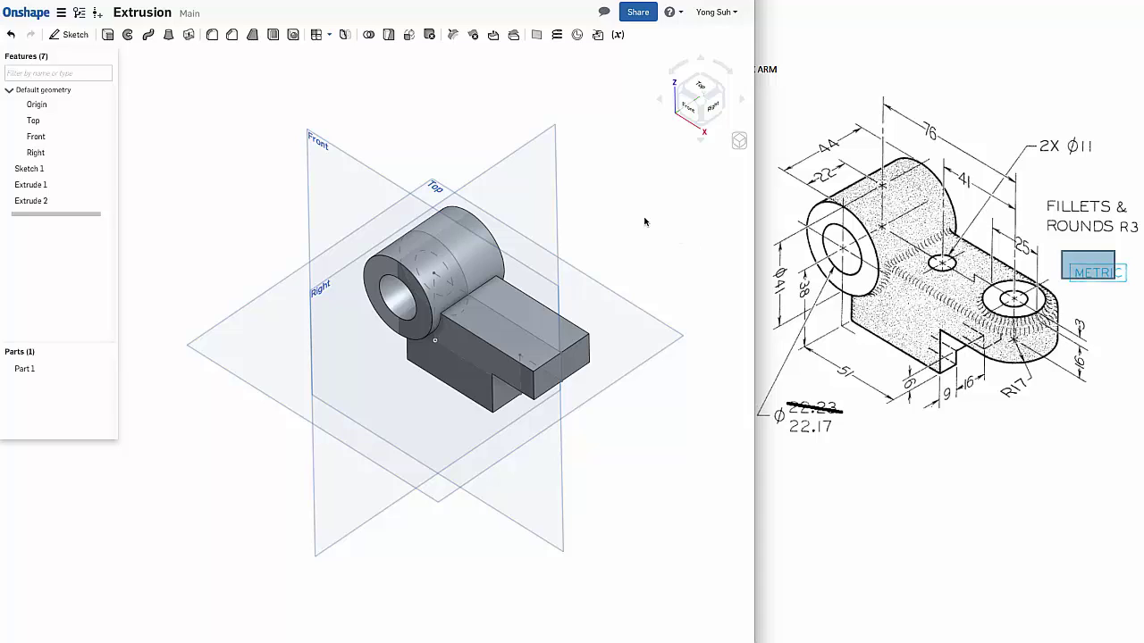
- Open Sketch 2 on the arm's top face and view it normal to the plane
click(525, 319)
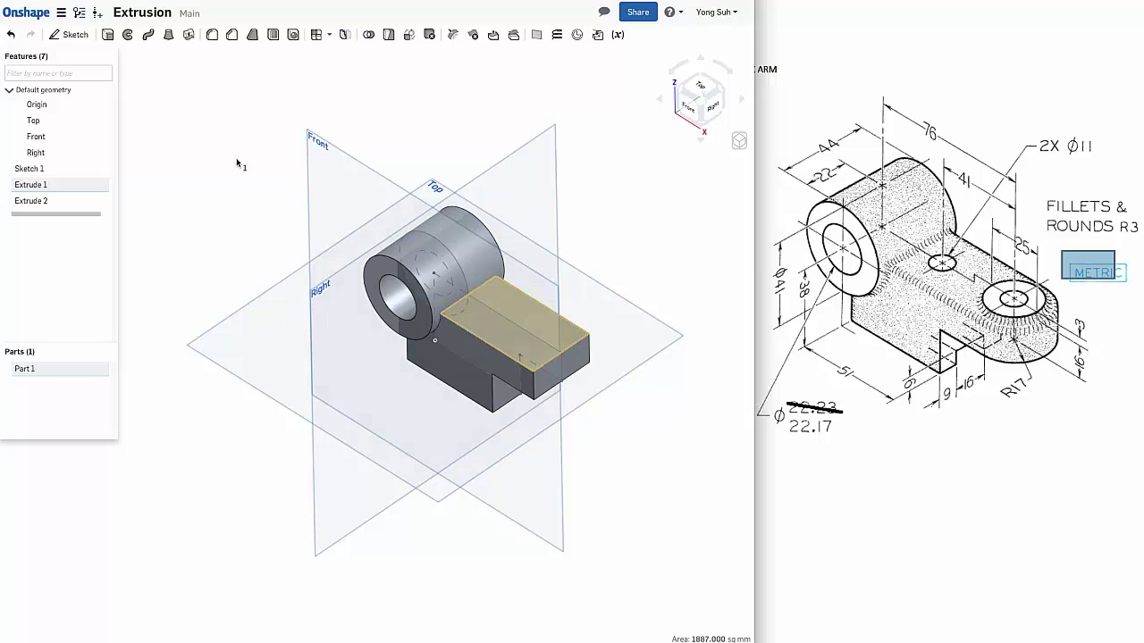
click(69, 34)
right_drag(167, 151, 205, 209)
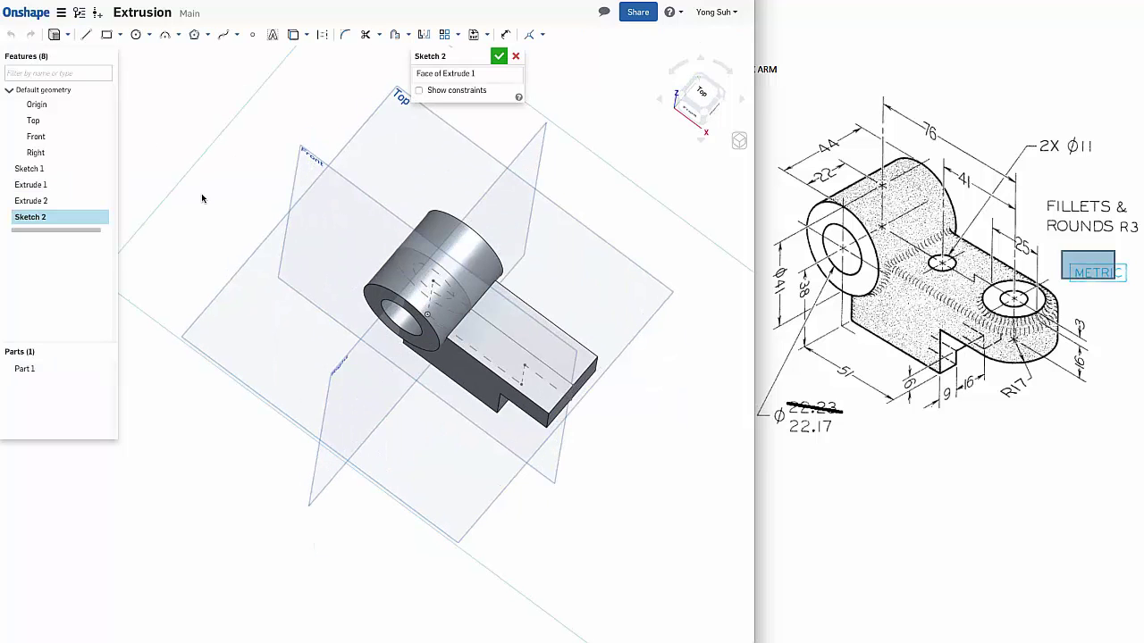
right_click(199, 254)
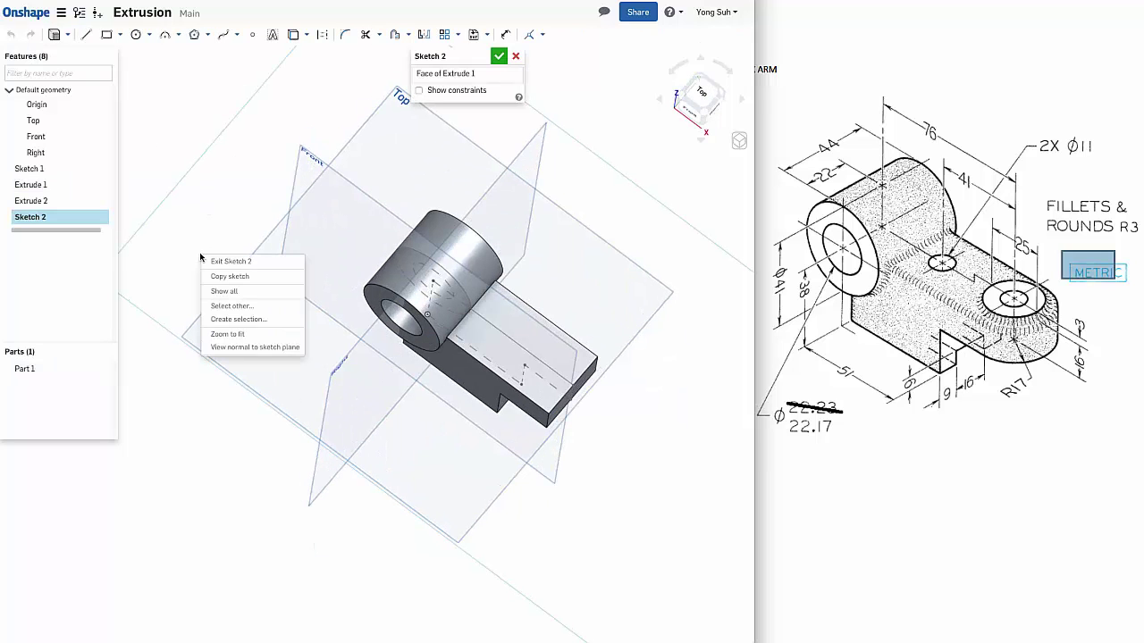
click(231, 348)
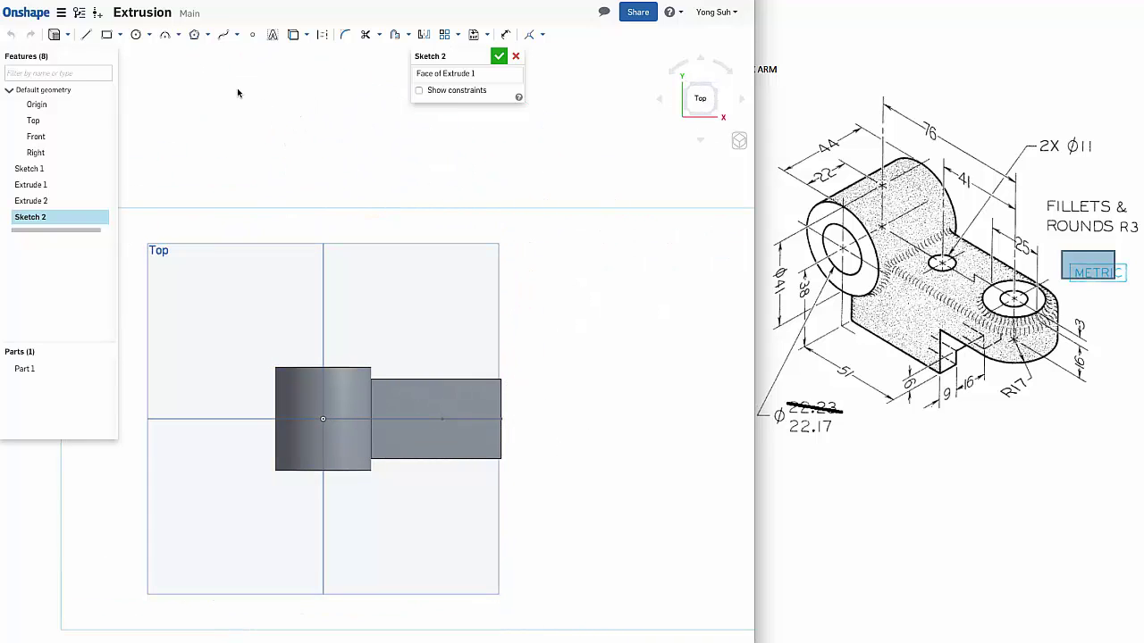
- Draw a 3-point arc between the arm's end corners, bulging out past the end
click(179, 37)
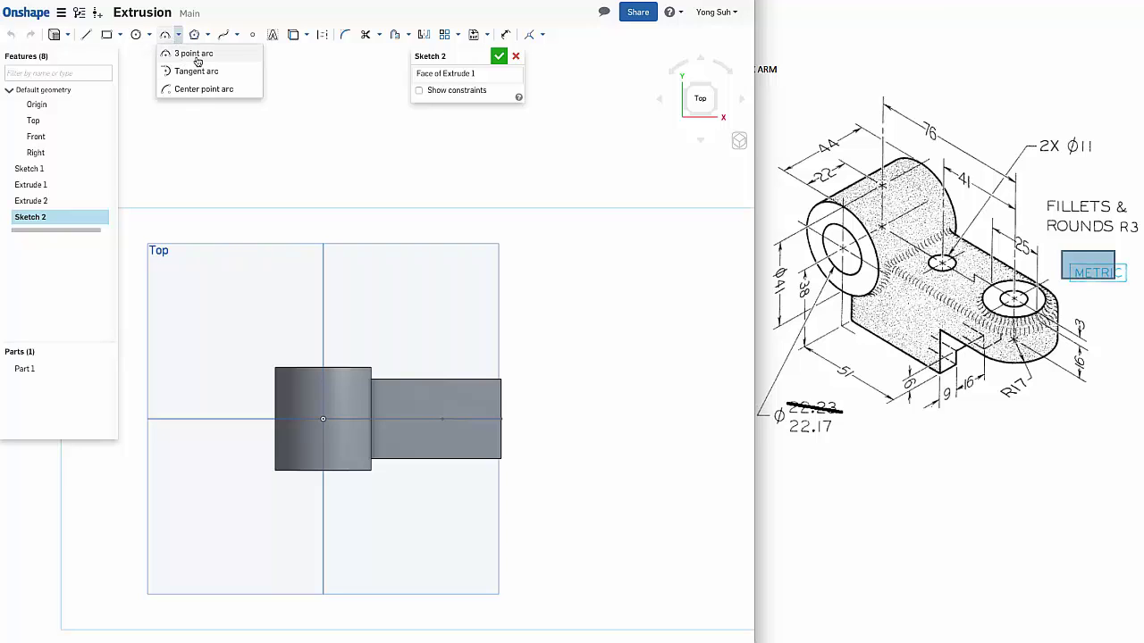
click(195, 56)
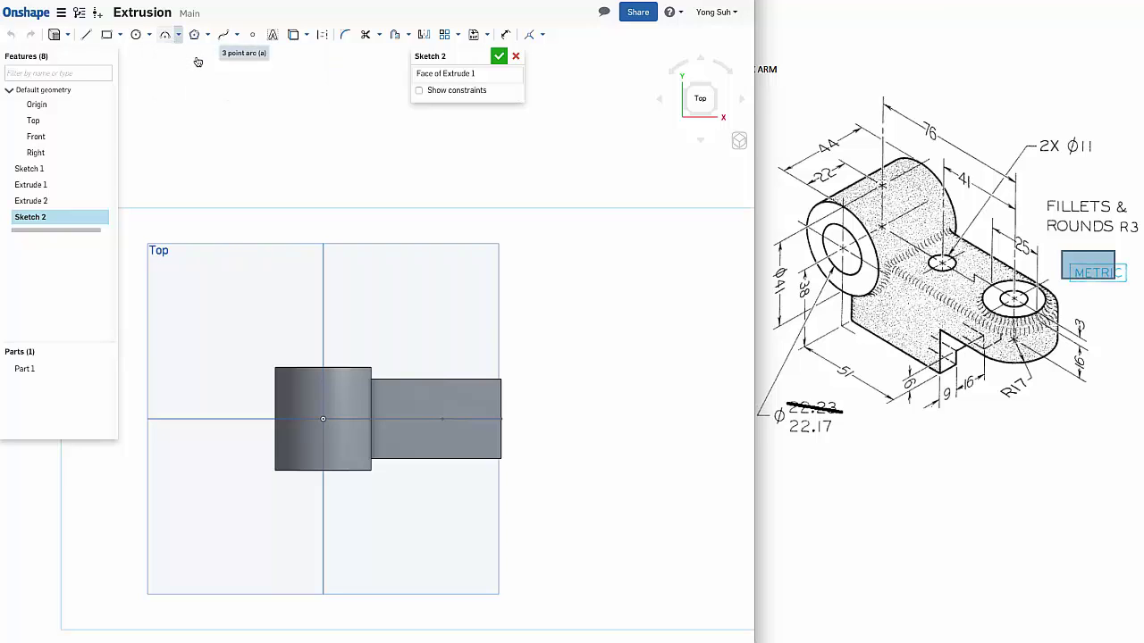
click(502, 380)
click(501, 460)
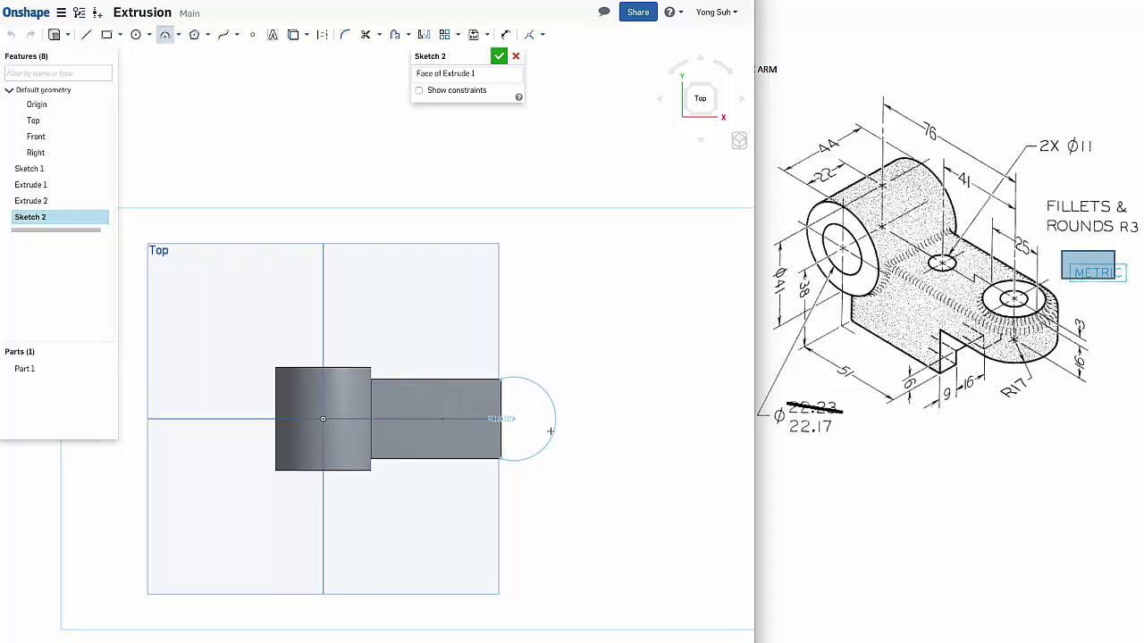
click(555, 431)
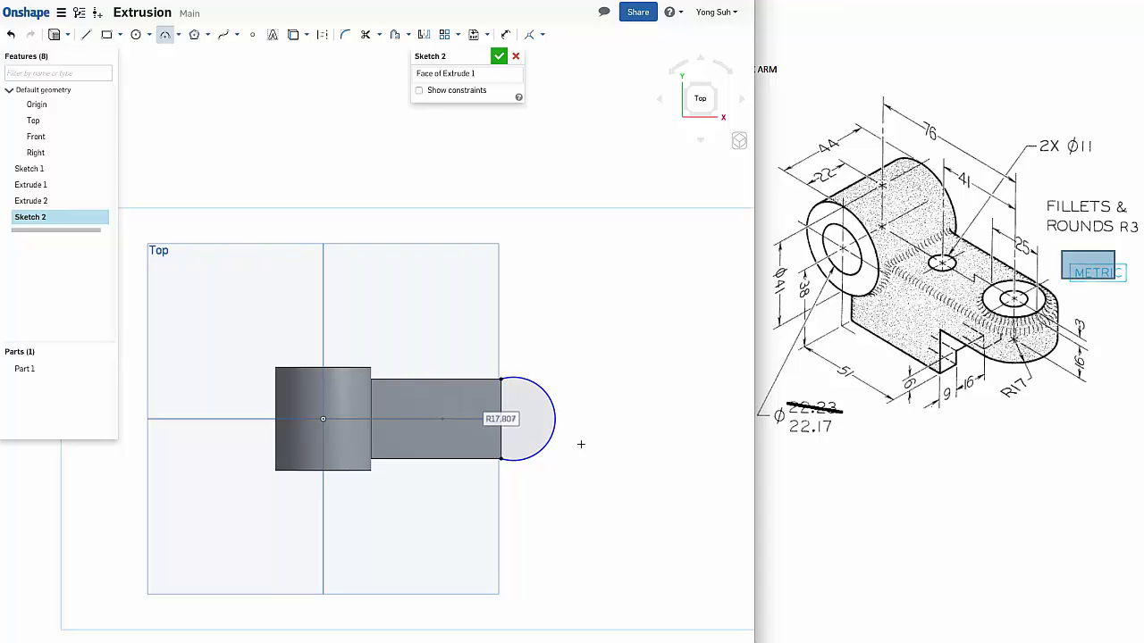
scroll(523, 436, up, 6)
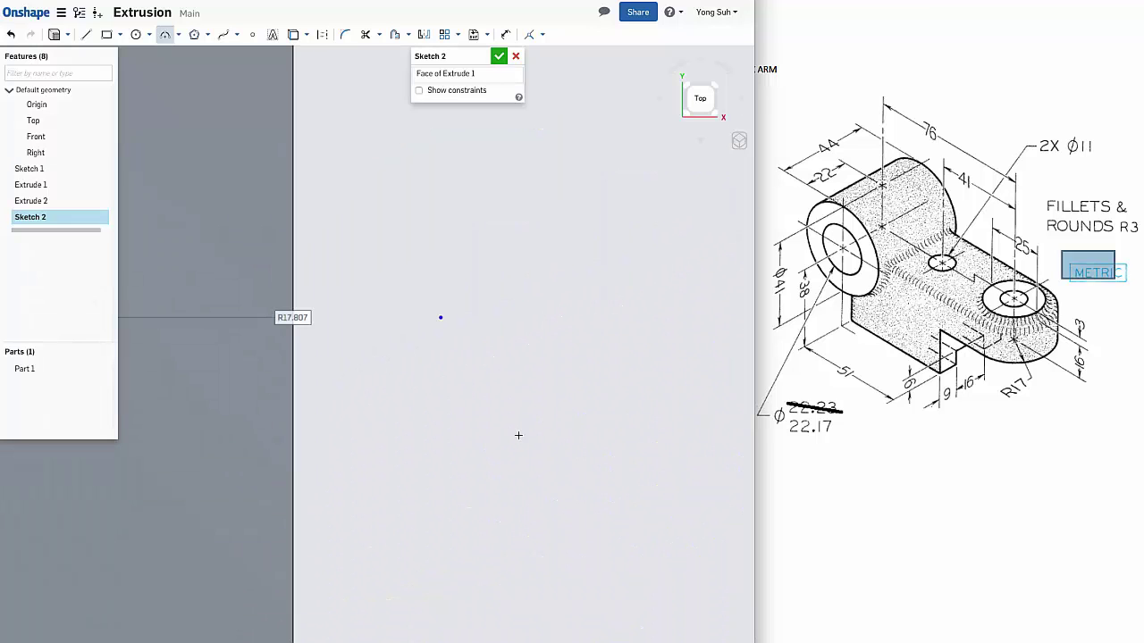
scroll(518, 435, down, 4)
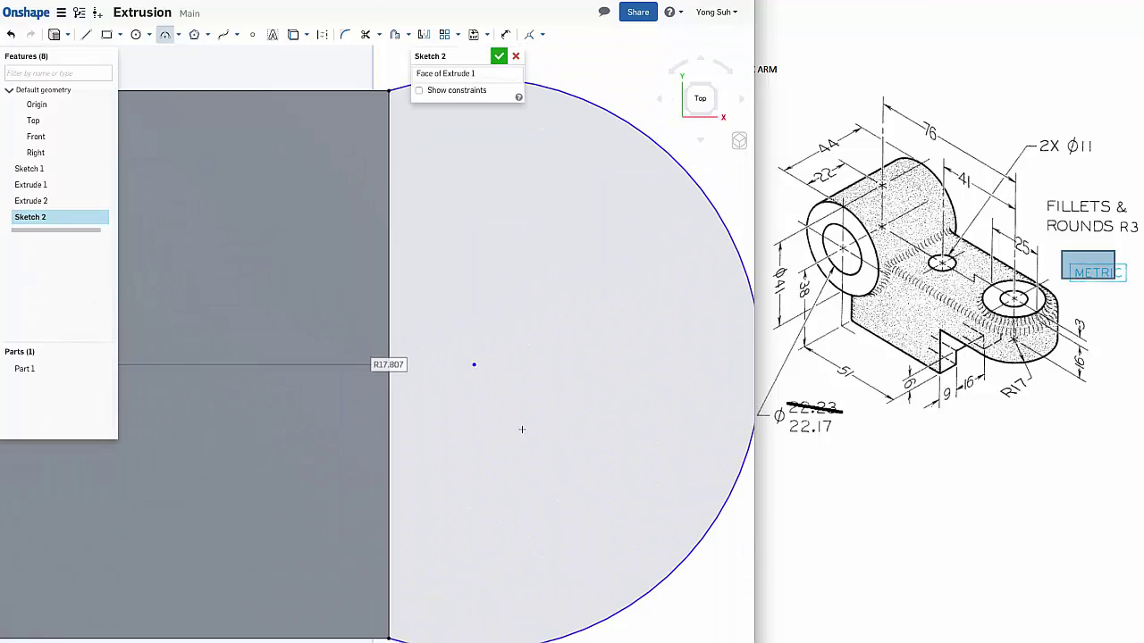
scroll(522, 430, down, 3)
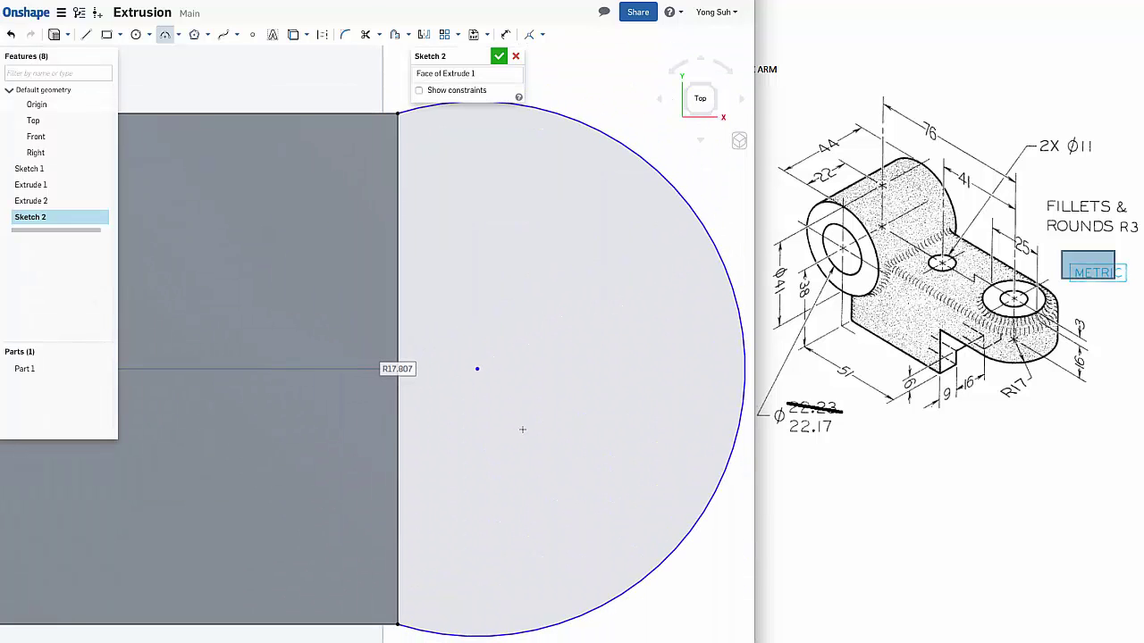
- Make the arc's centre point coincident with the arm's end edge
click(166, 36)
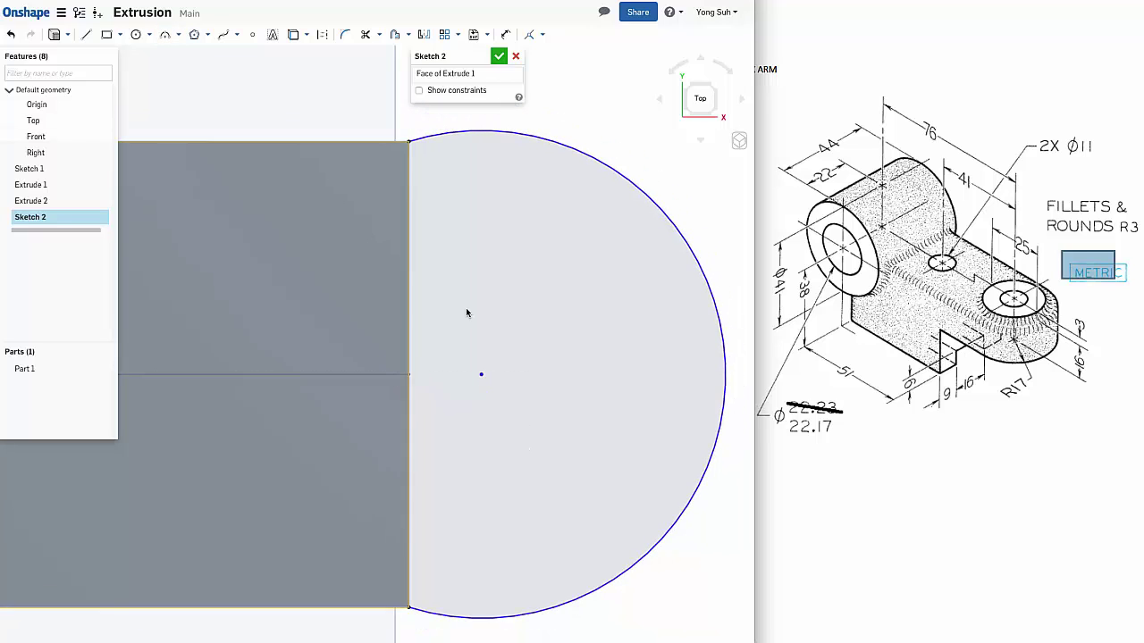
click(479, 375)
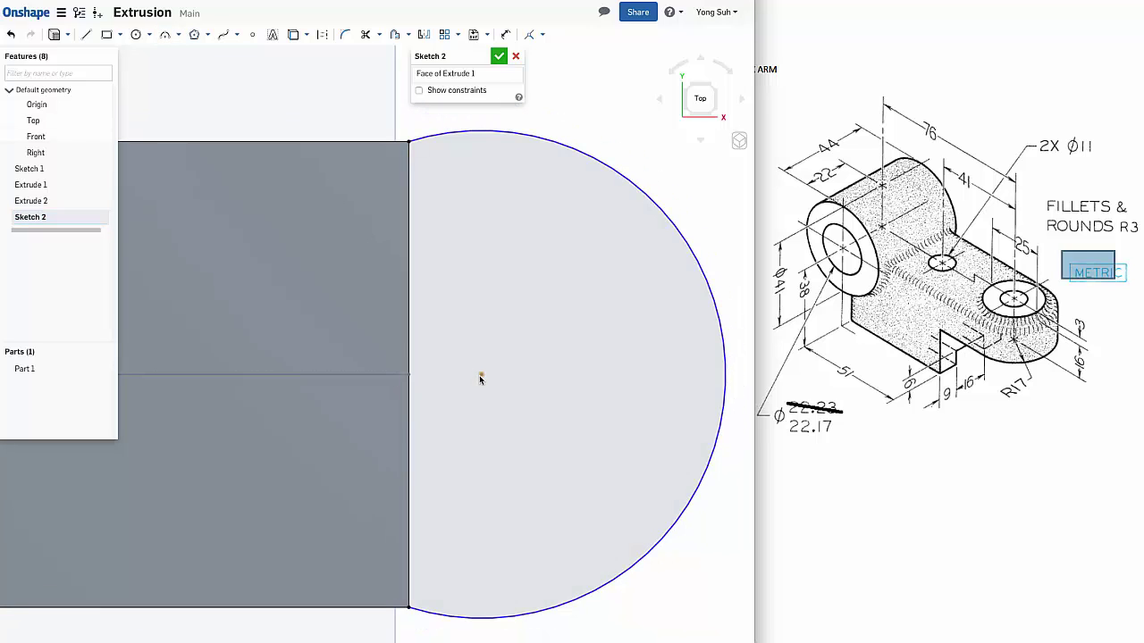
click(409, 334)
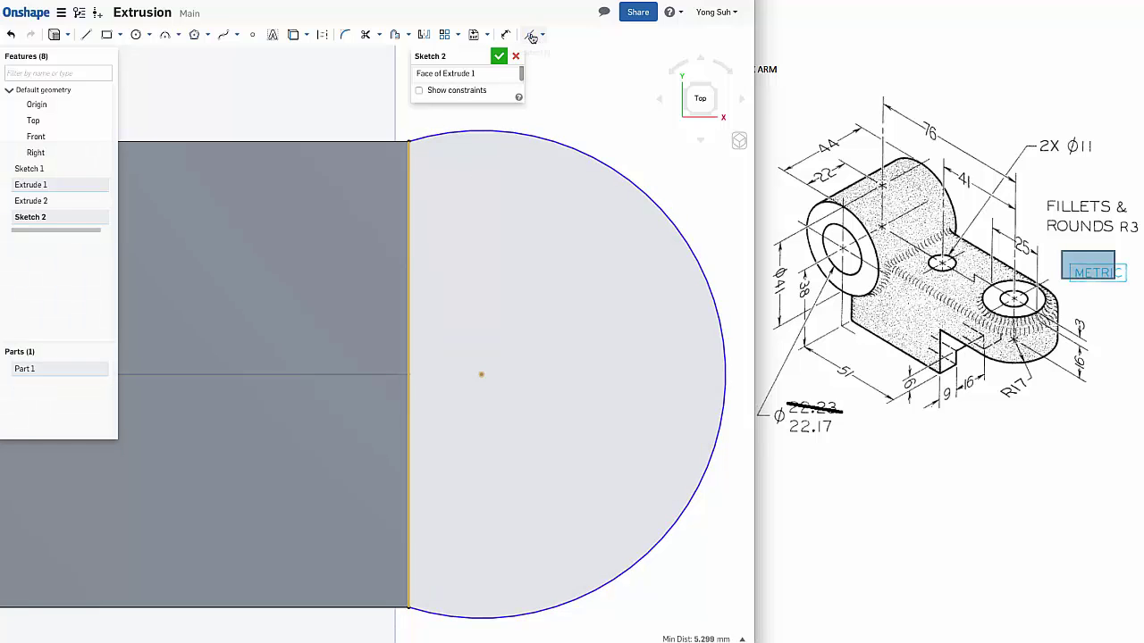
click(532, 35)
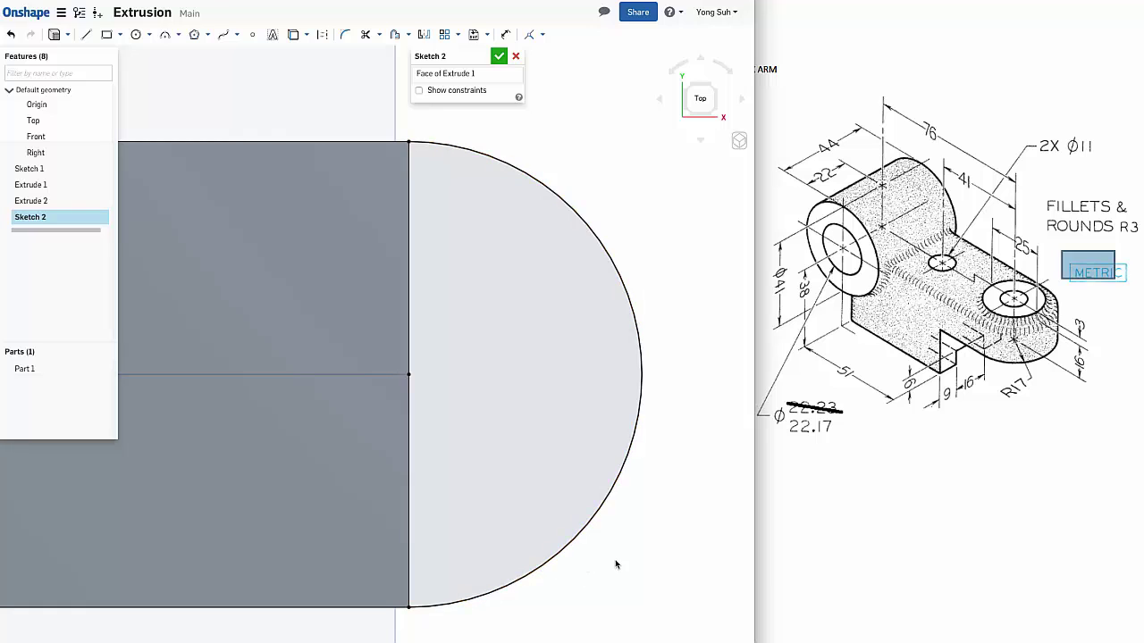
scroll(676, 340, down, 5)
- Extrude Sketch 2's half-disc into the arm up to the arm's face, forming Extrude 3
right_drag(721, 369, 713, 324)
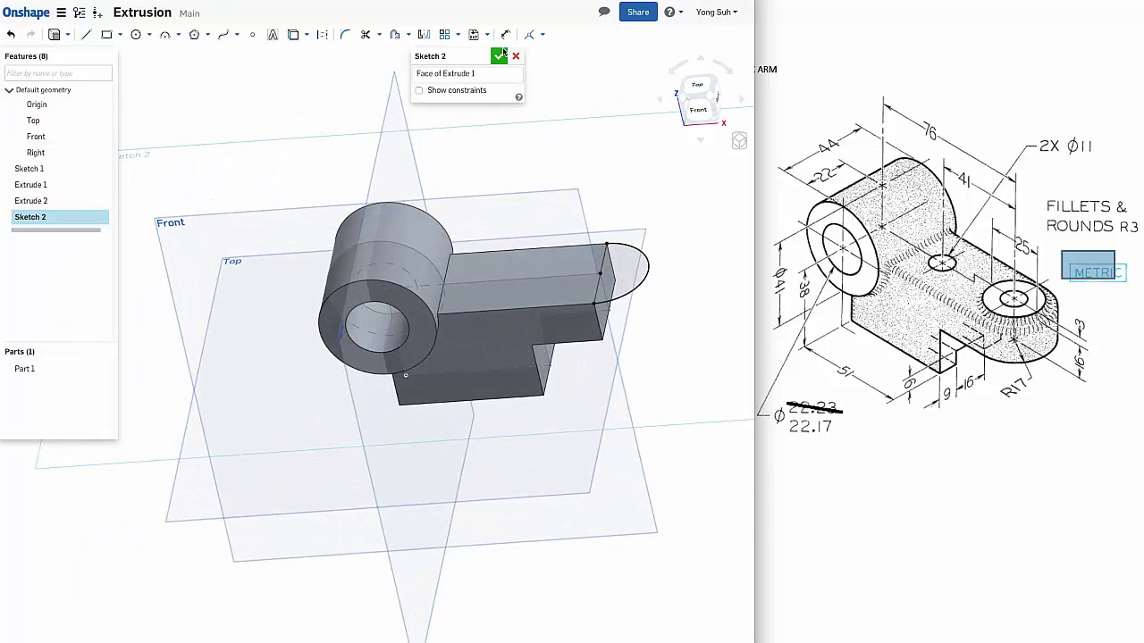
key(Return)
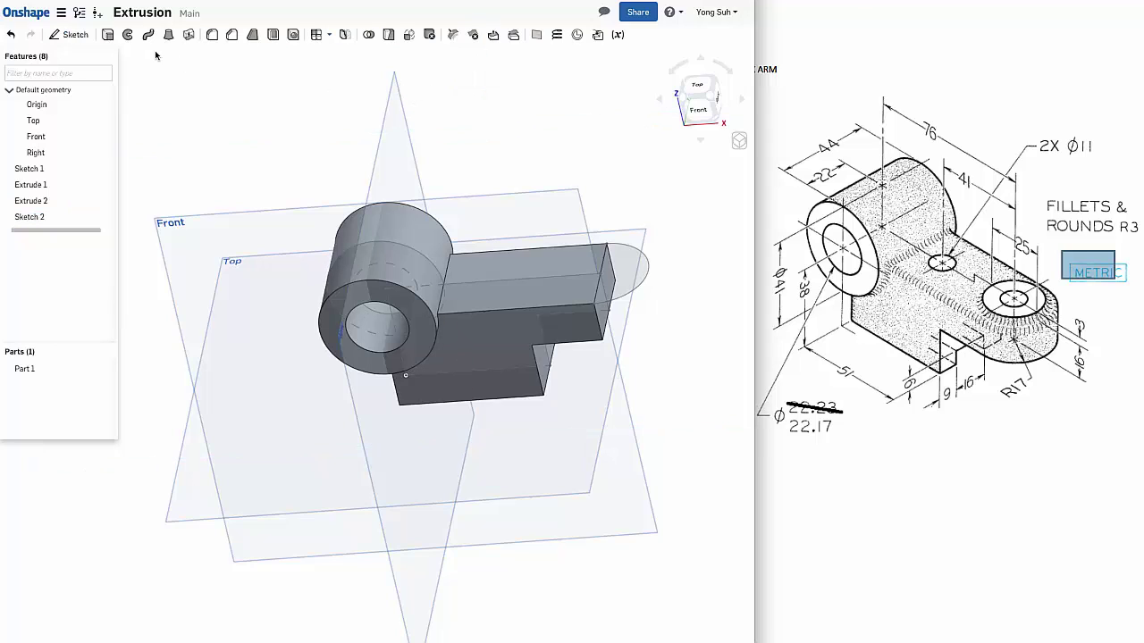
click(107, 35)
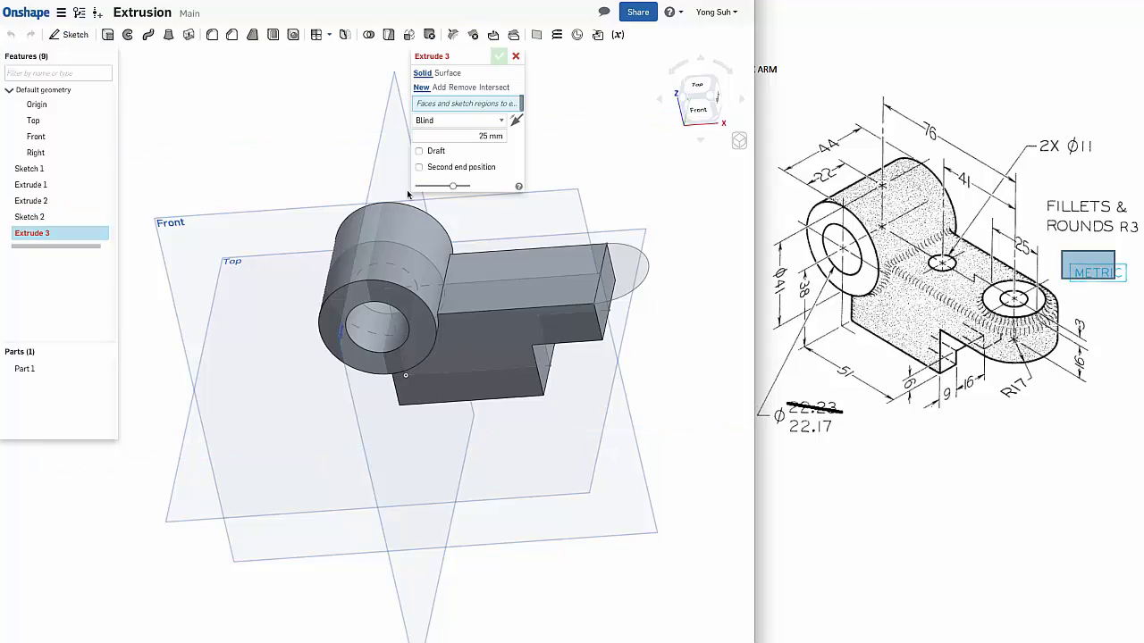
click(625, 266)
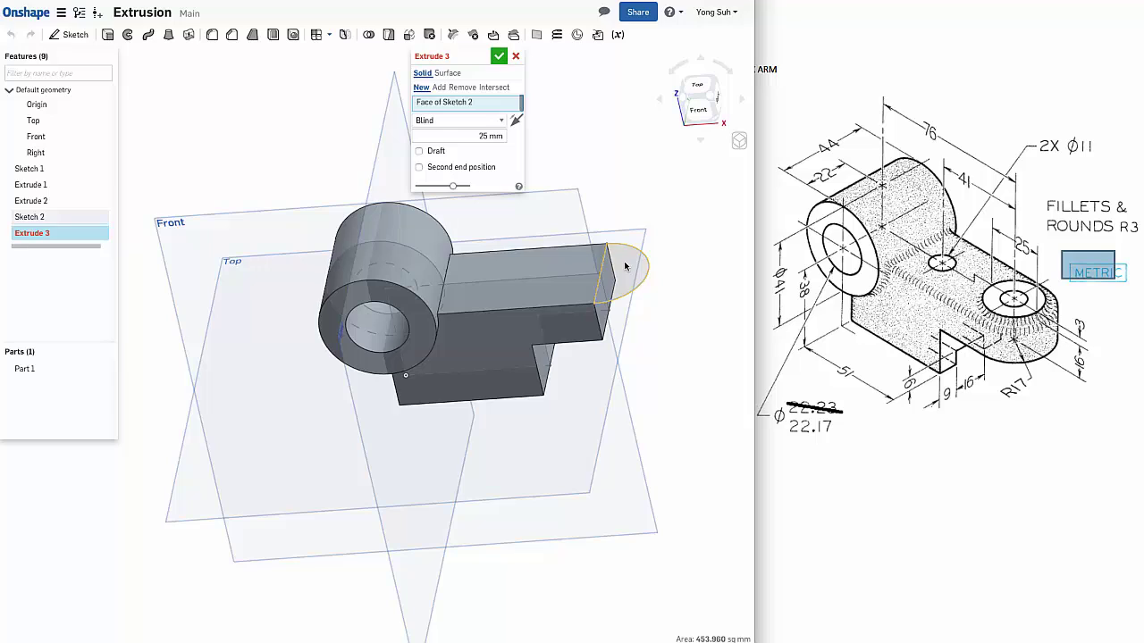
click(516, 119)
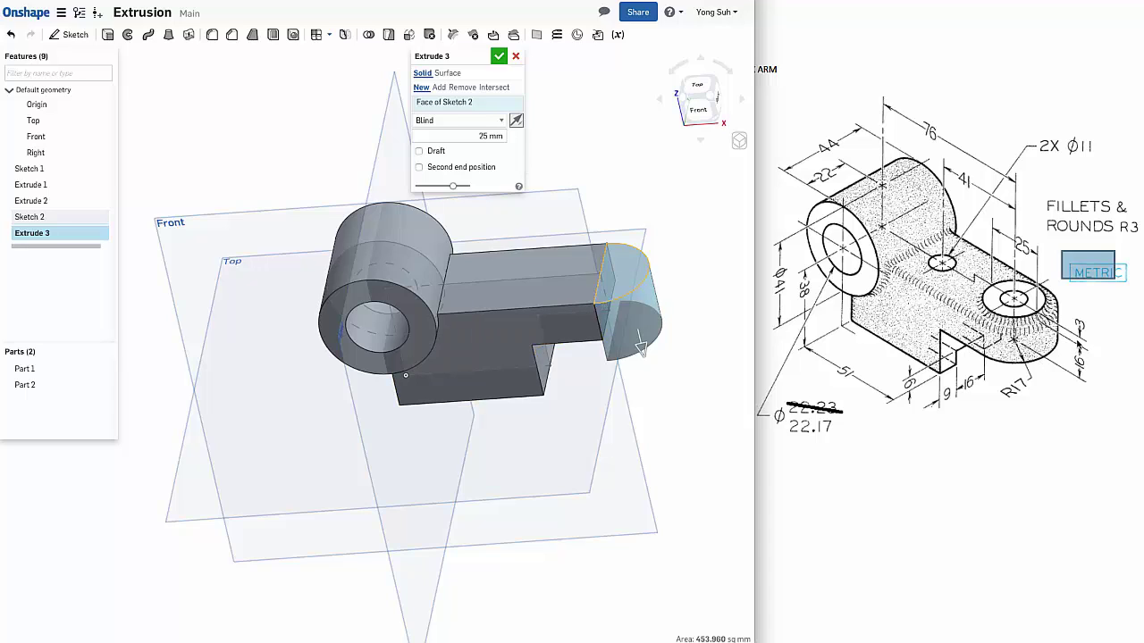
click(499, 121)
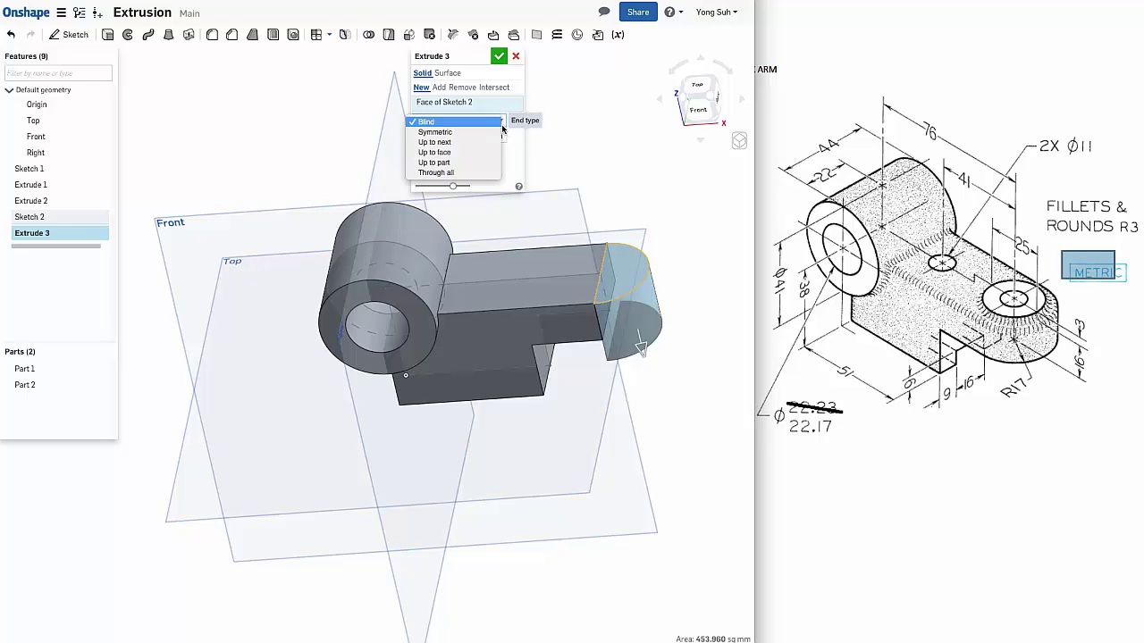
click(477, 153)
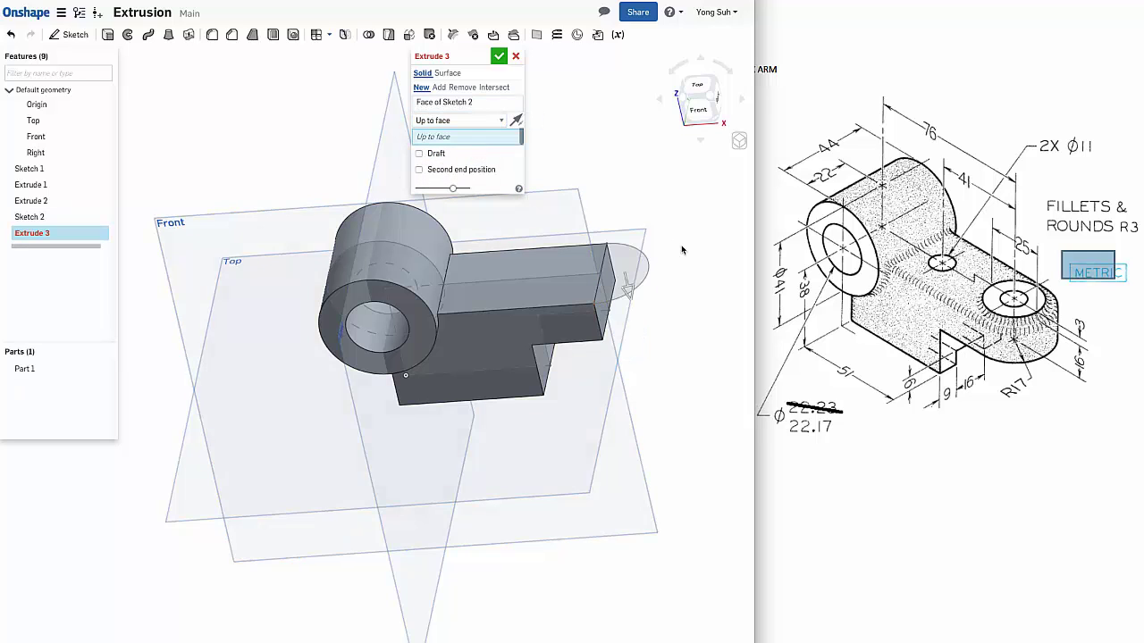
right_drag(677, 268, 674, 220)
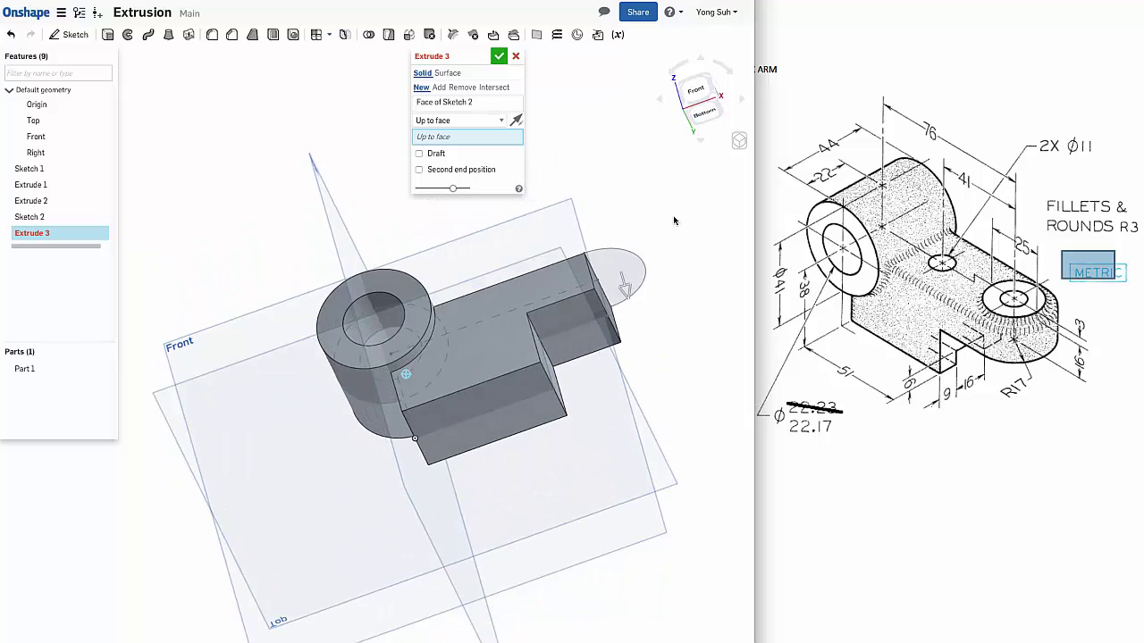
click(592, 311)
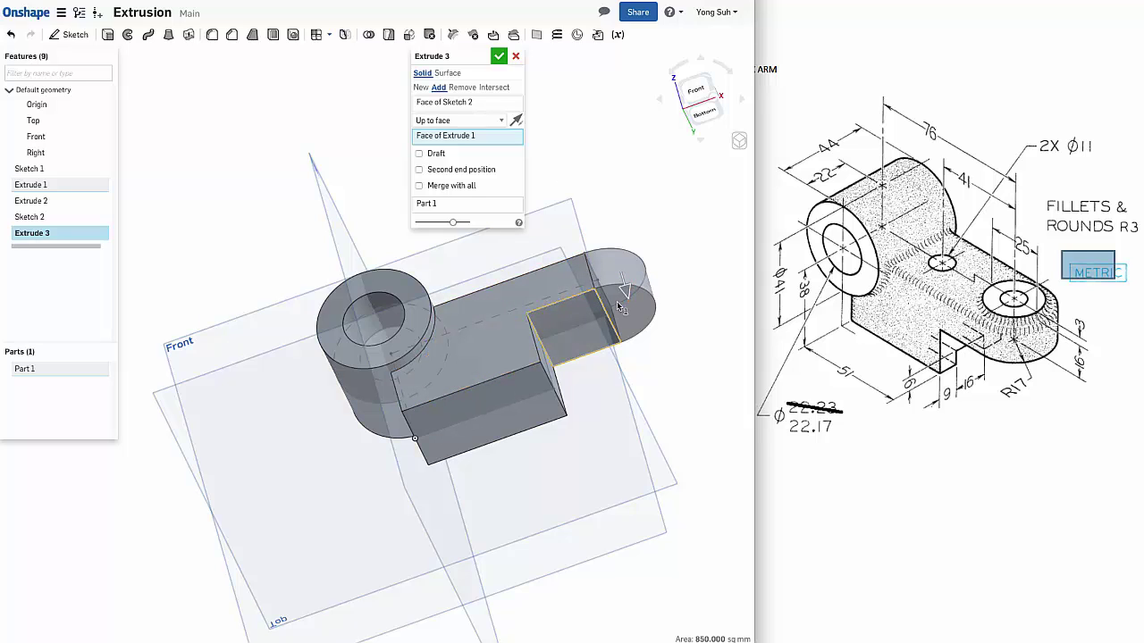
click(498, 55)
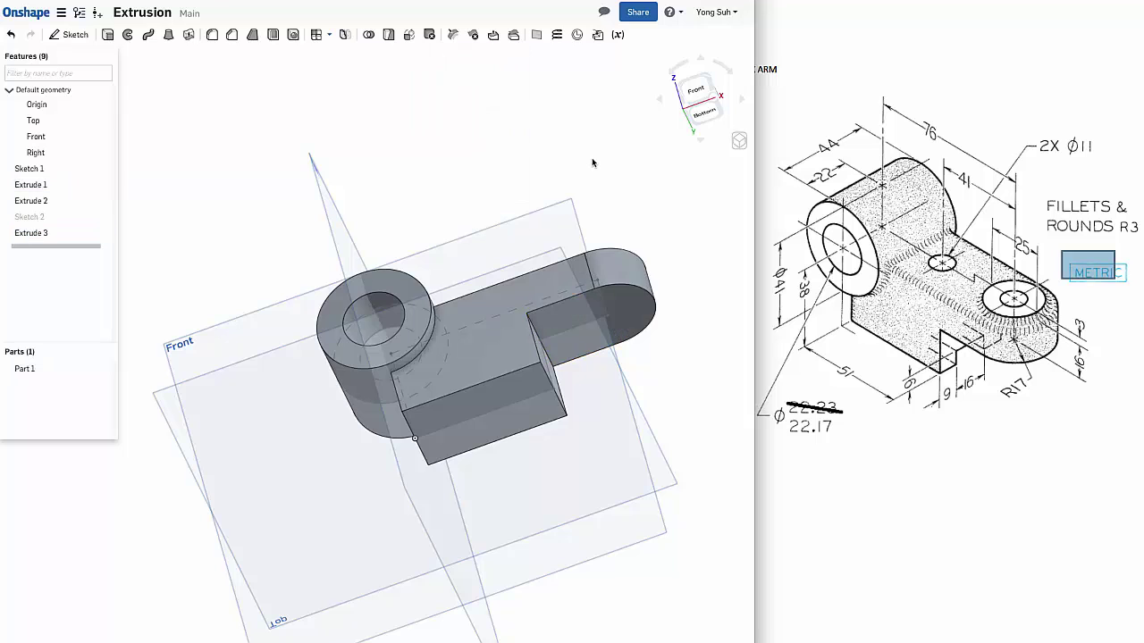
key(shift+7)
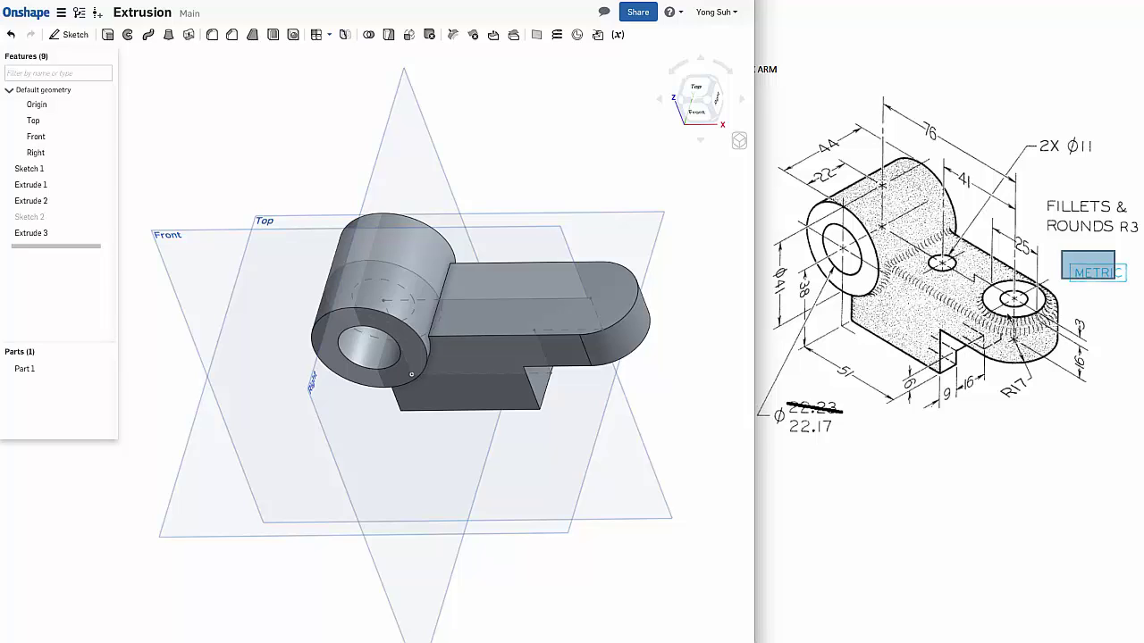
- Start a sketch on the top face of the arm's rounded end, viewed head-on
click(603, 277)
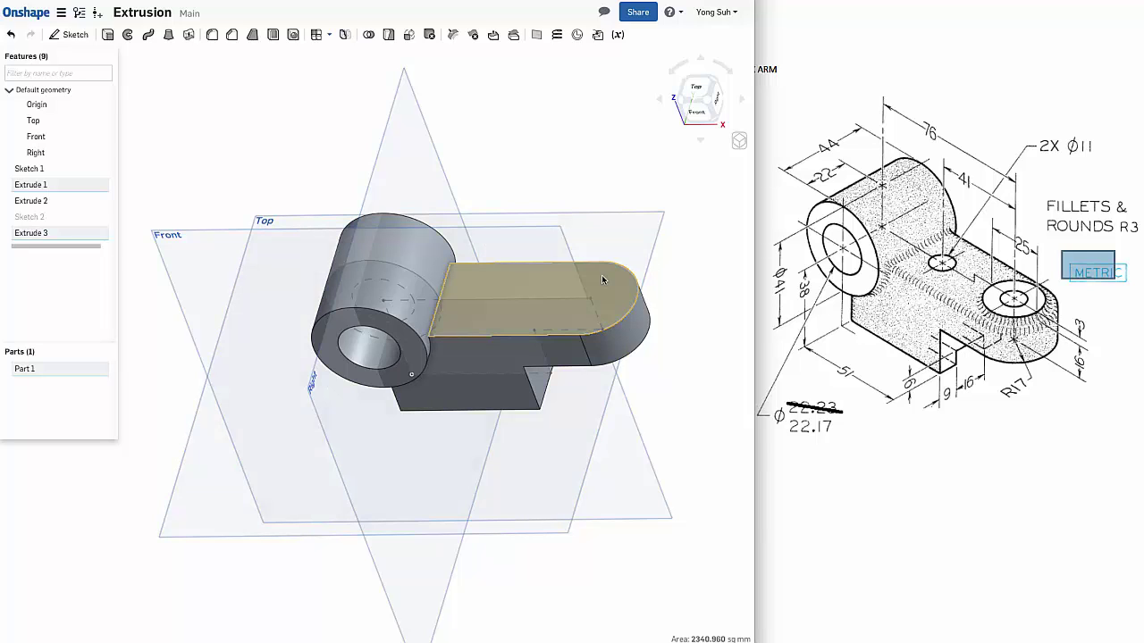
click(71, 34)
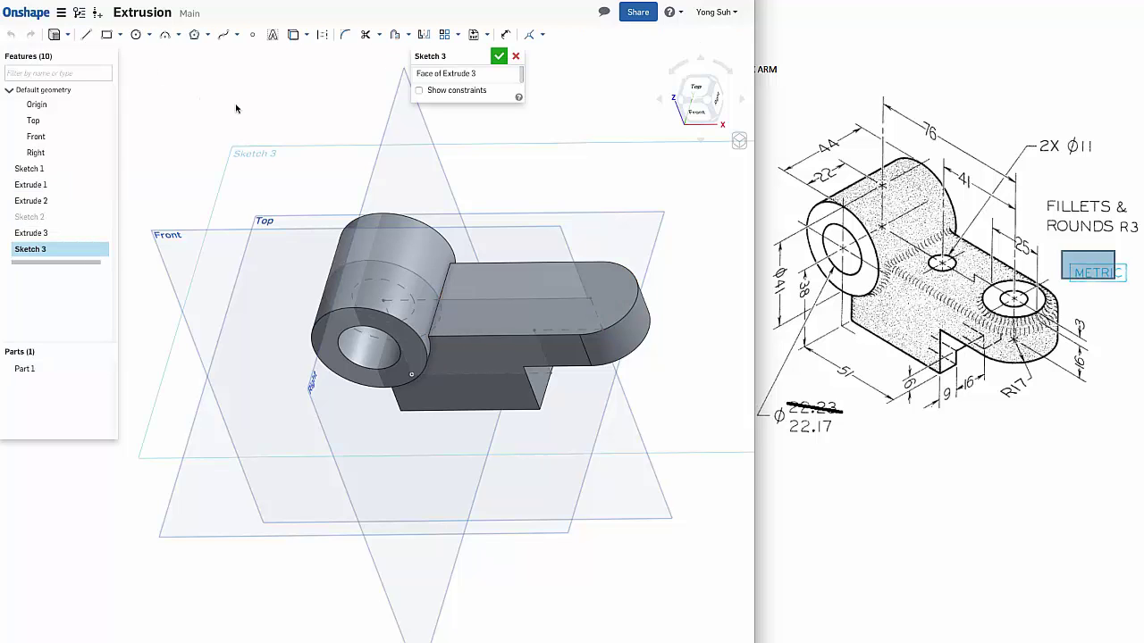
key(n)
right_click(266, 107)
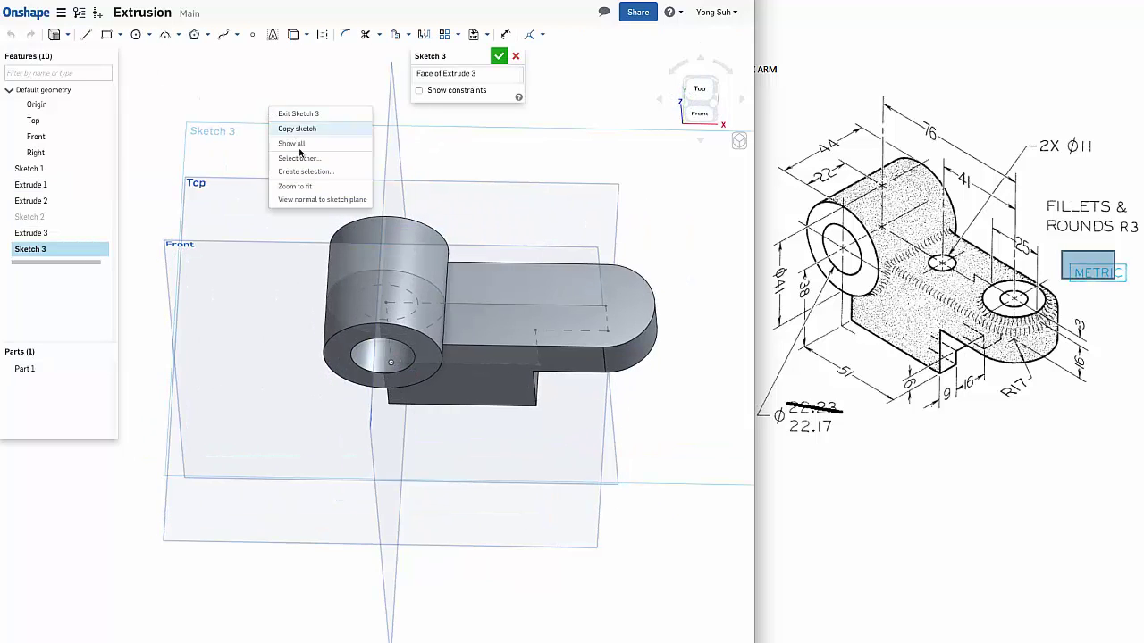
click(306, 200)
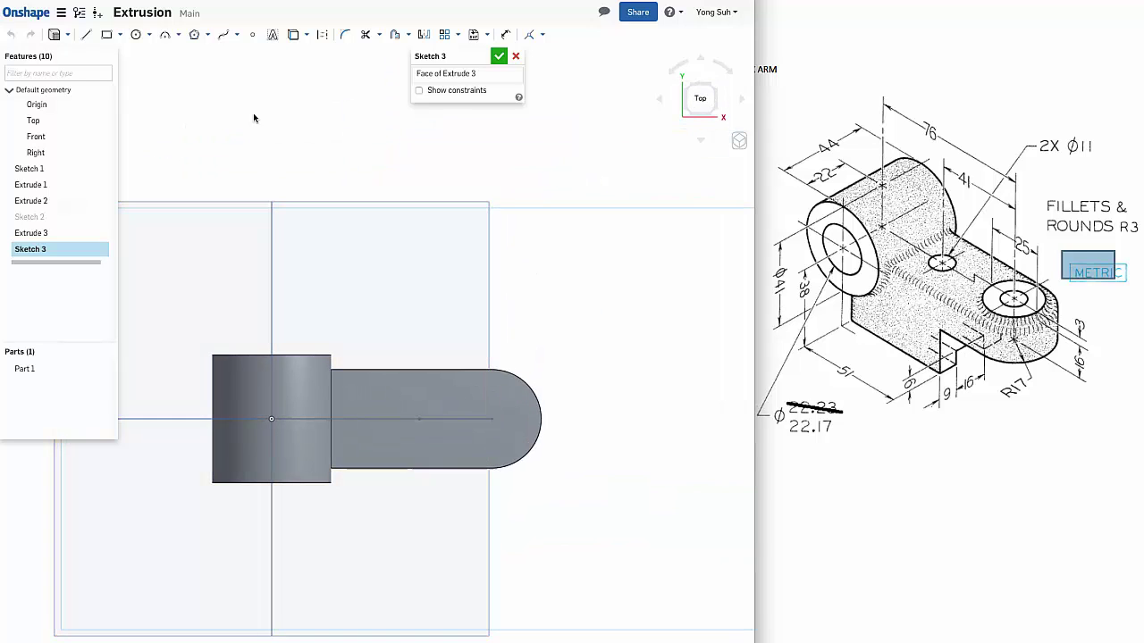
- Draw a circle centred on the rounded end's arc and dimension it Ø25
click(136, 35)
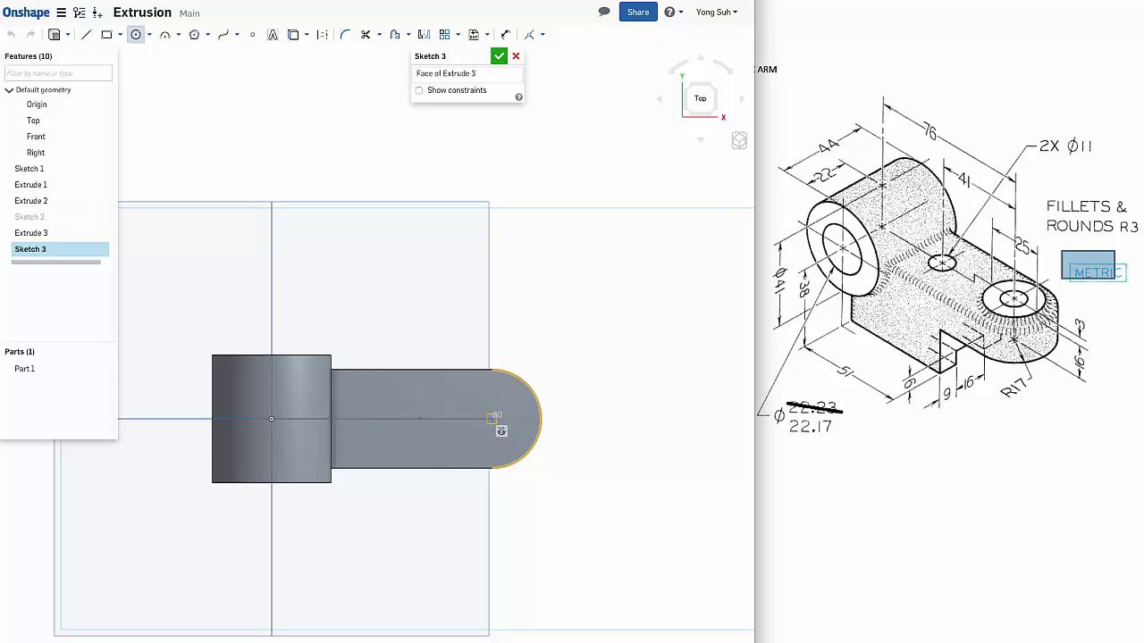
click(491, 419)
click(497, 388)
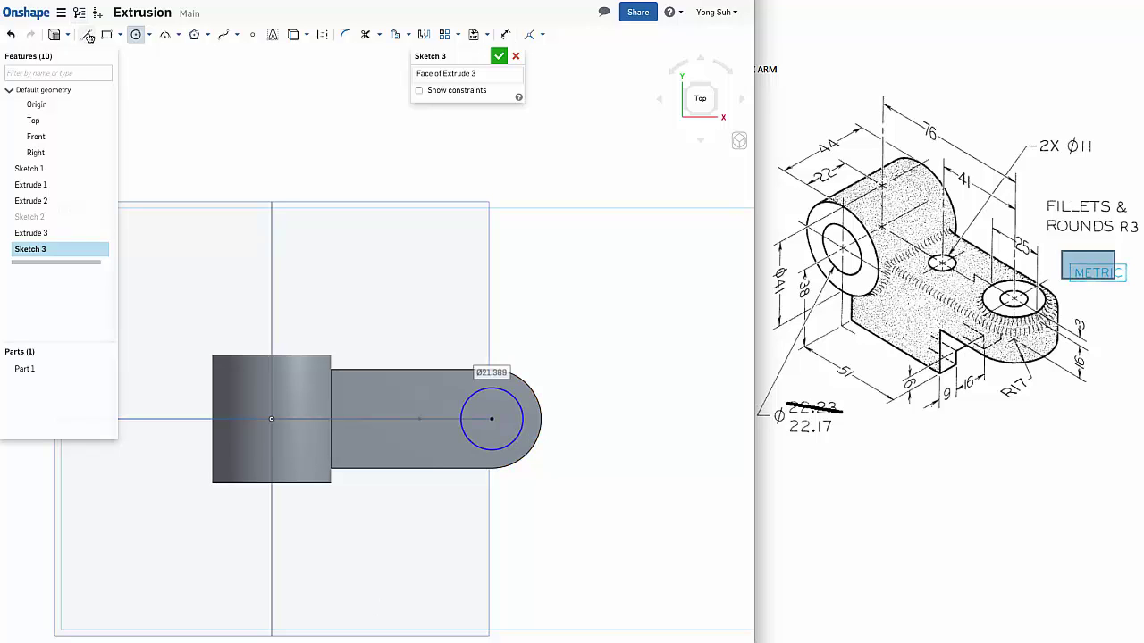
click(506, 34)
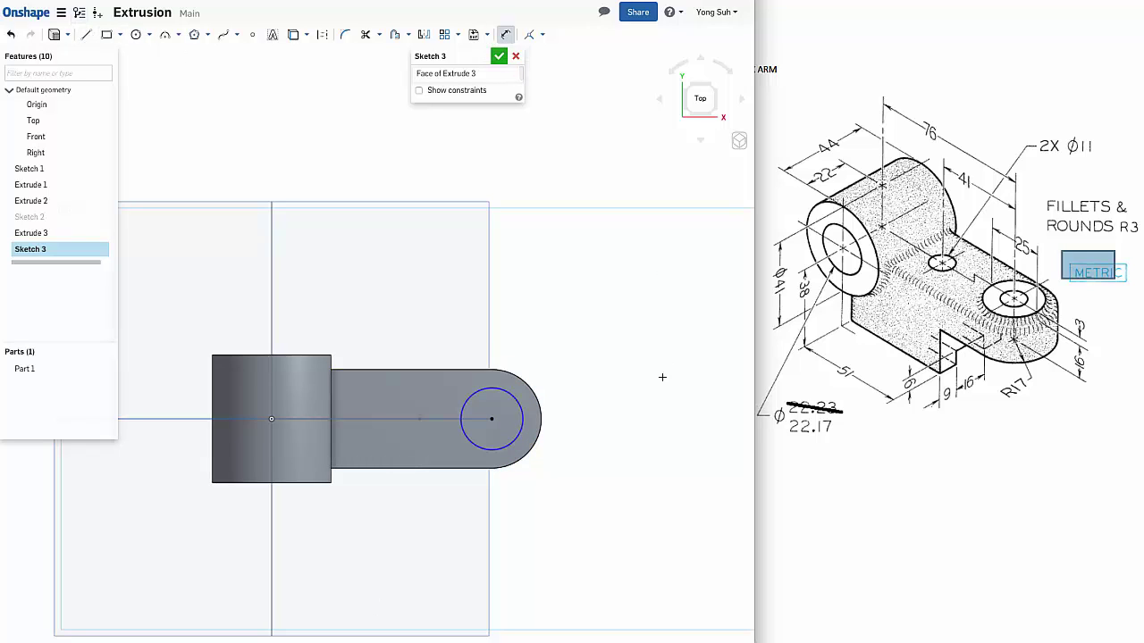
click(519, 402)
click(548, 359)
key(BackSpace)
text(25)
key(Return)
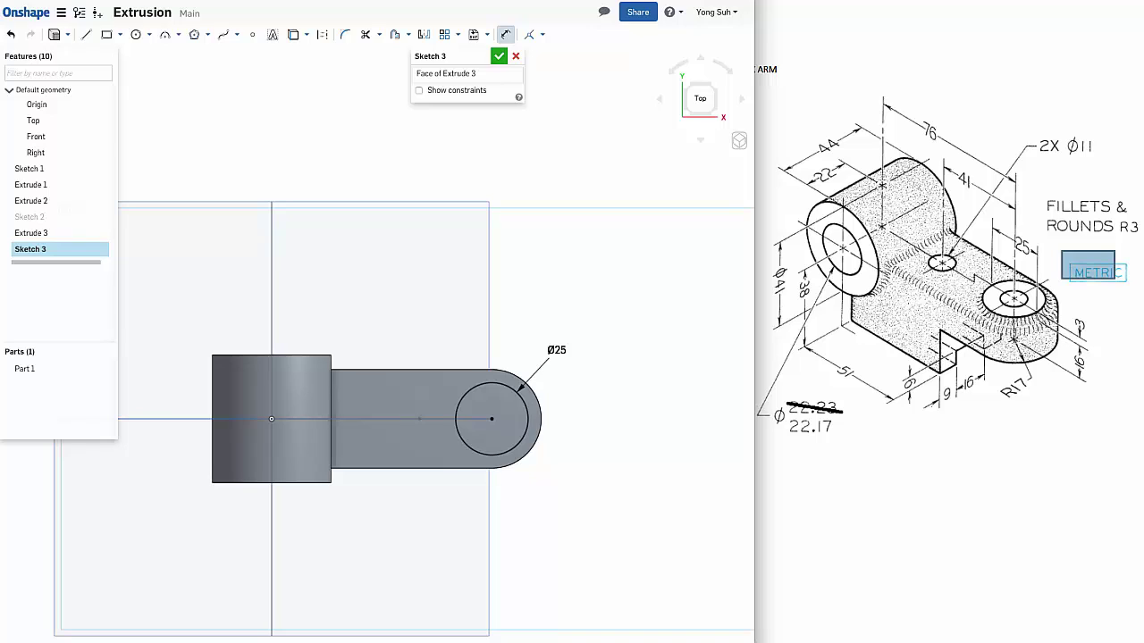
- Create Extrude 4 from the Ø25 circle region alone at 3 mm depth
click(53, 35)
click(502, 408)
click(739, 142)
click(723, 151)
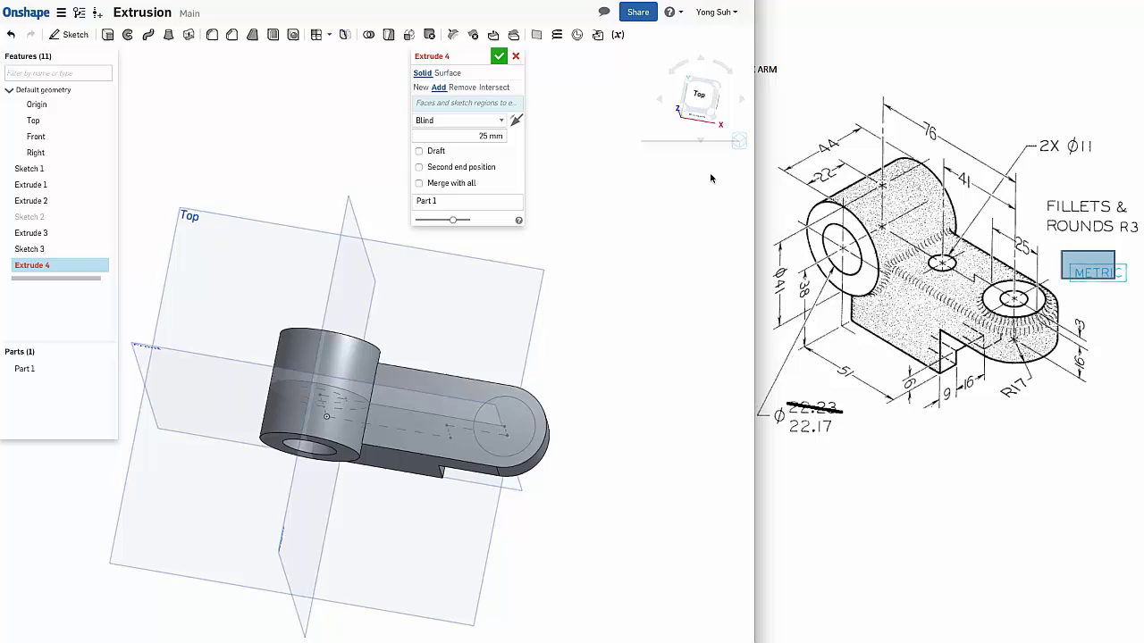
click(531, 413)
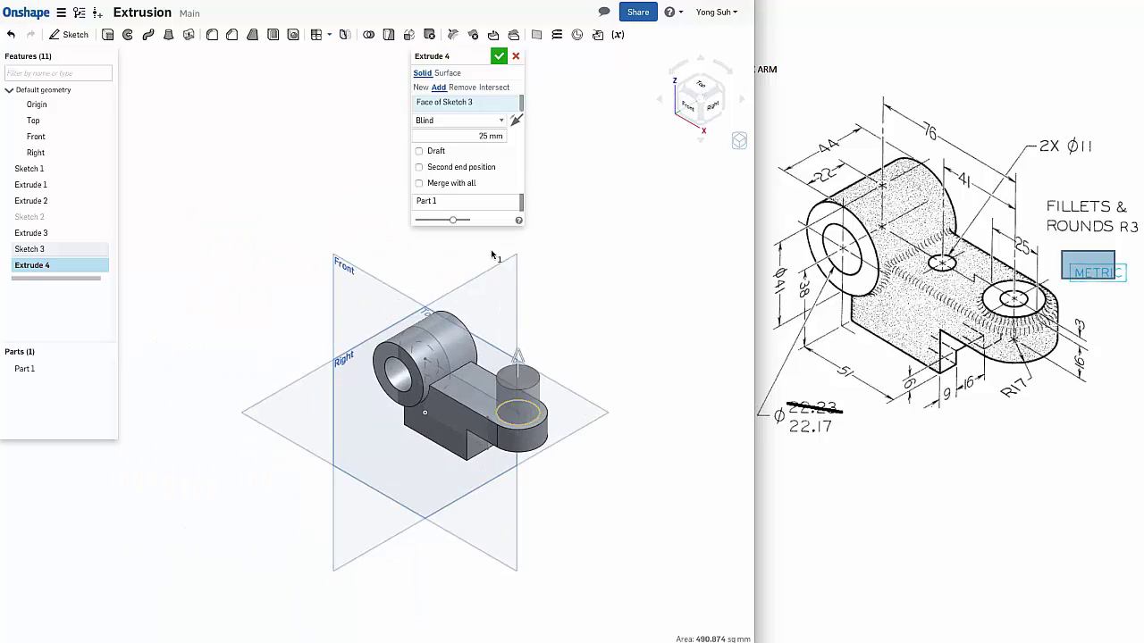
click(512, 135)
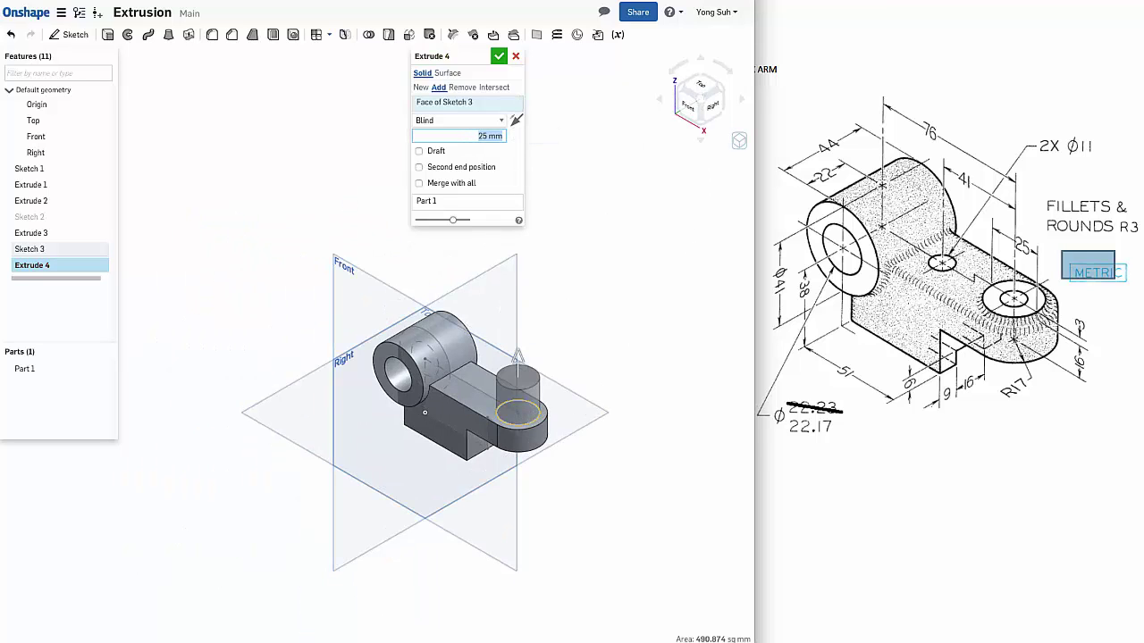
text(3)
key(Return)
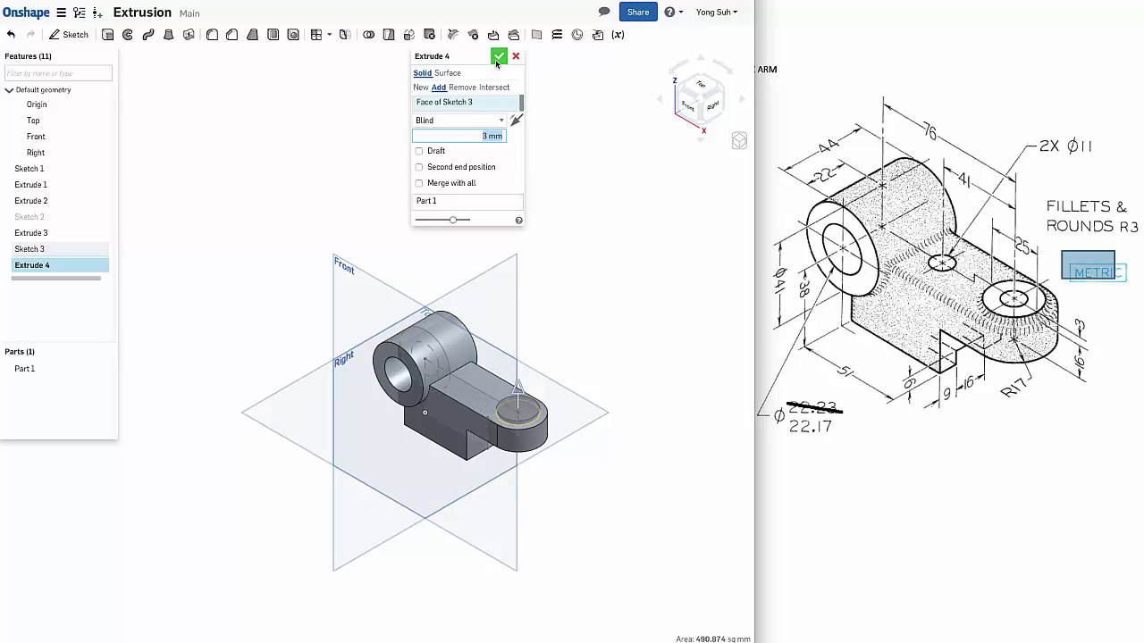
click(497, 57)
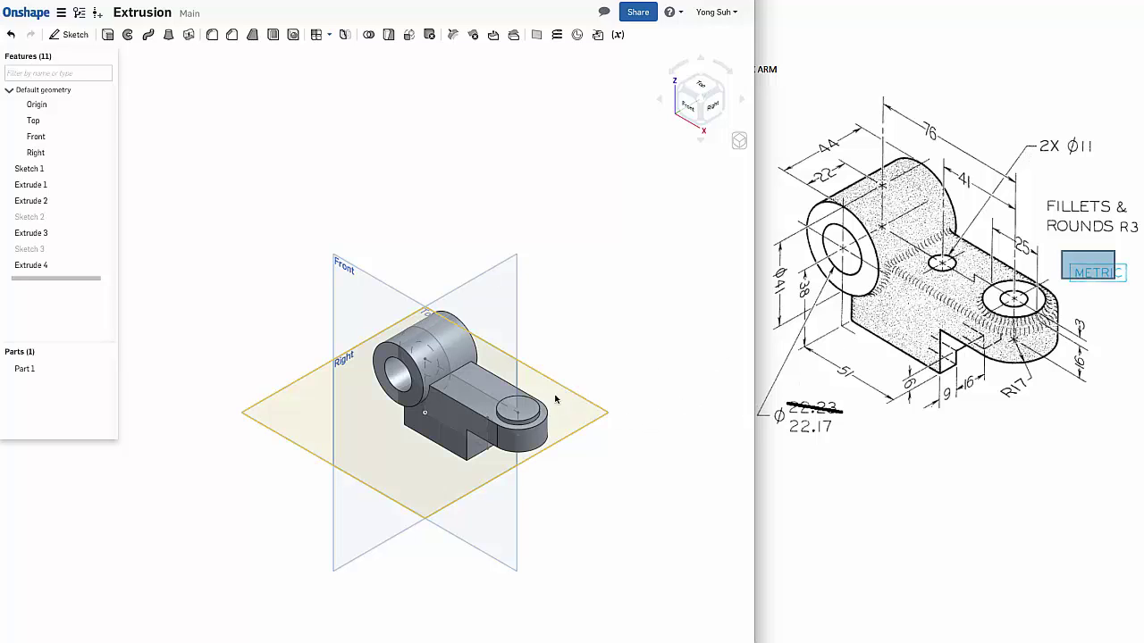
- Start Sketch 4 on the boss's top face, viewed head-on
click(525, 411)
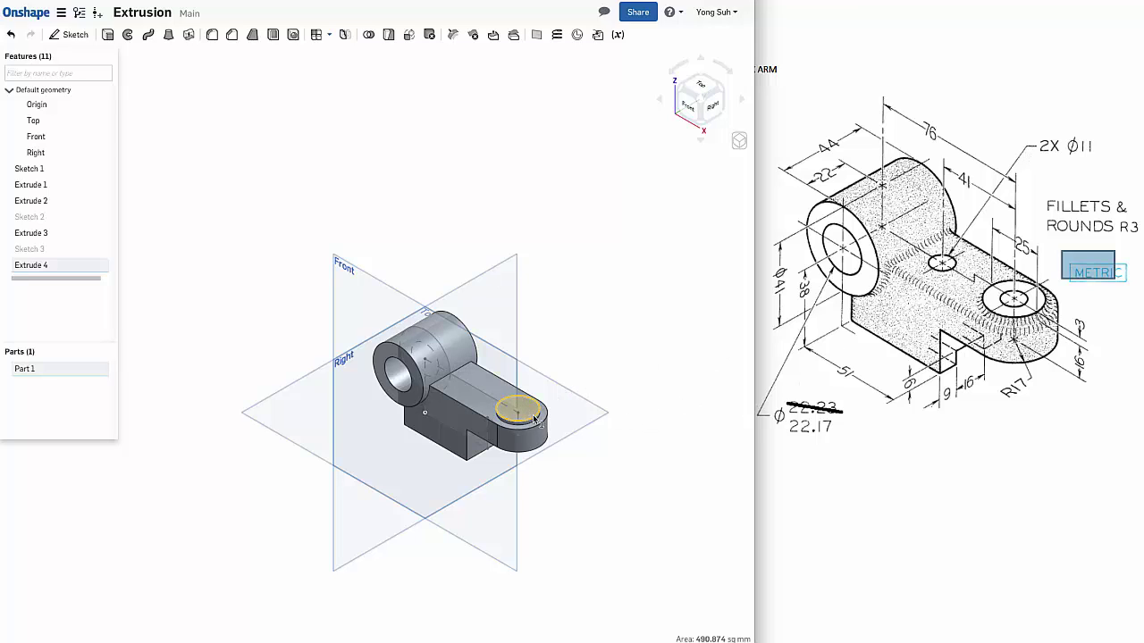
scroll(527, 416, up, 4)
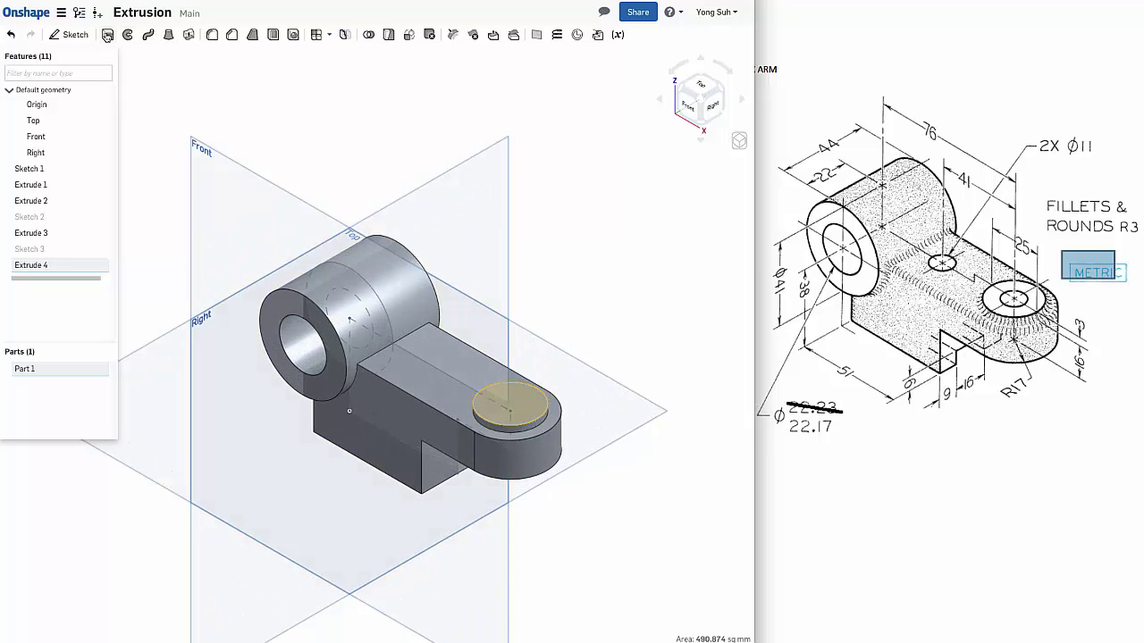
click(64, 35)
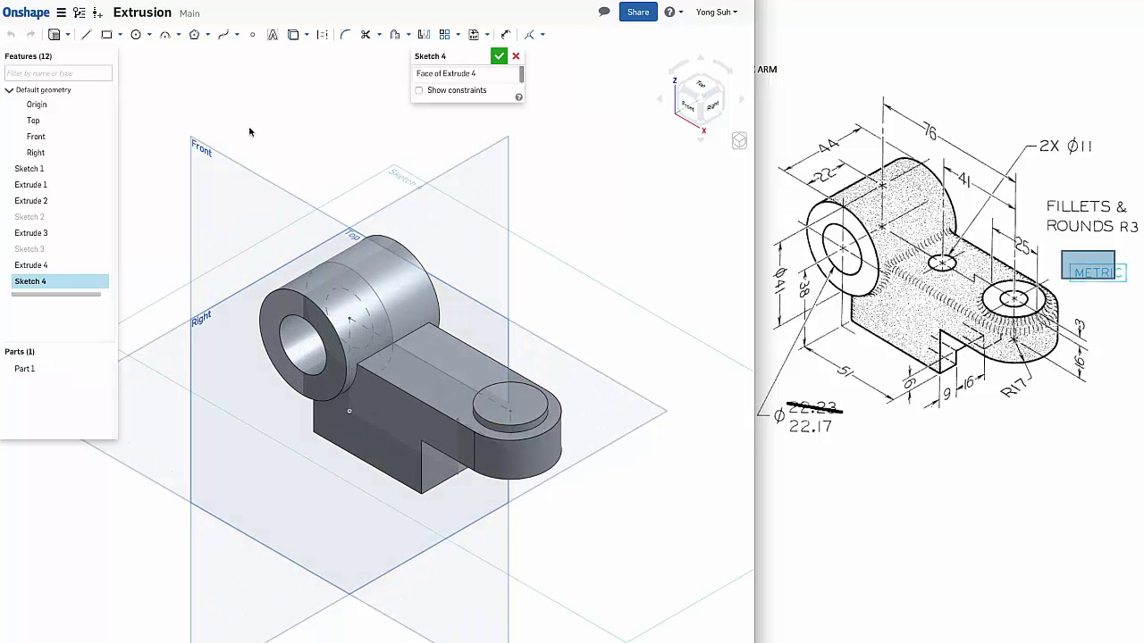
right_click(652, 220)
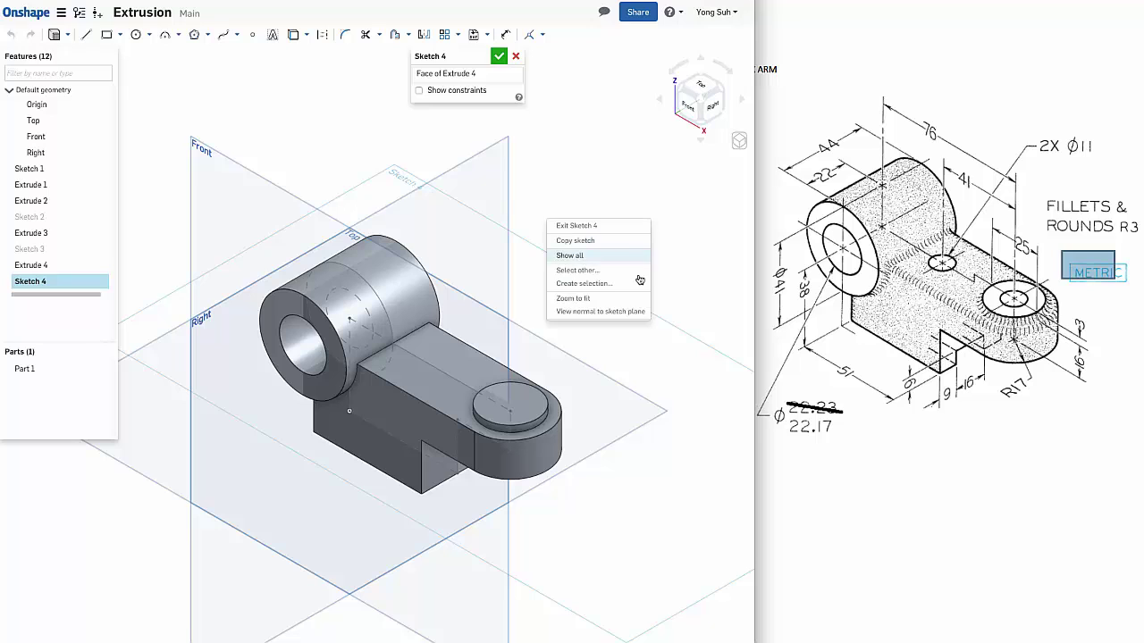
click(620, 314)
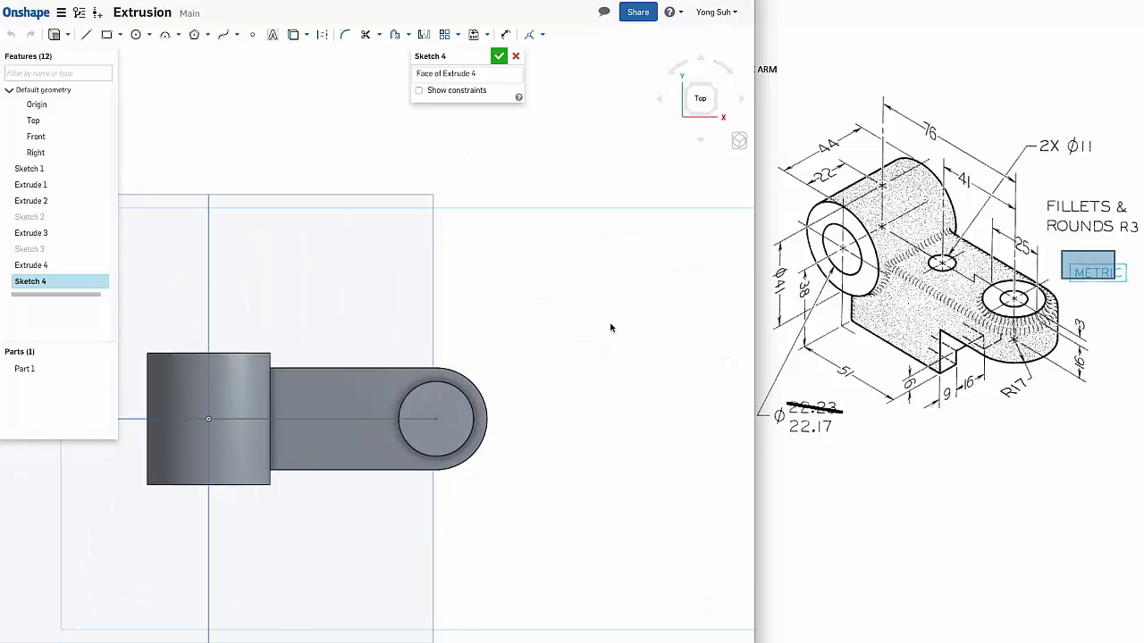
- Draw two small circles, one at the boss and one on the arm's centreline, and make them equal
click(135, 34)
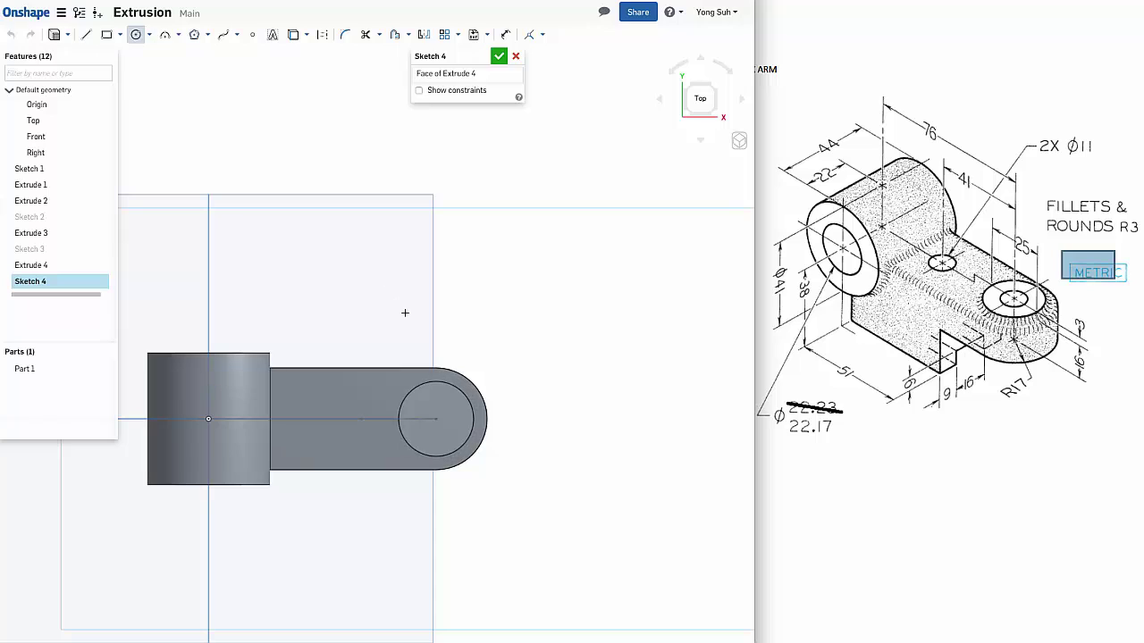
click(436, 419)
click(453, 416)
click(320, 419)
click(335, 432)
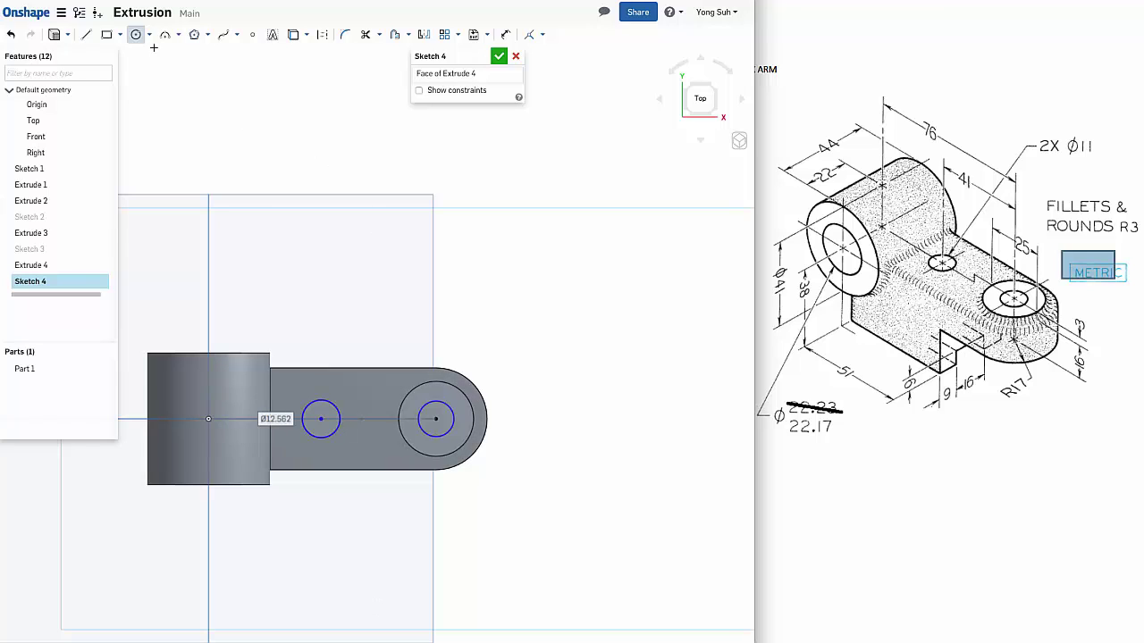
click(135, 35)
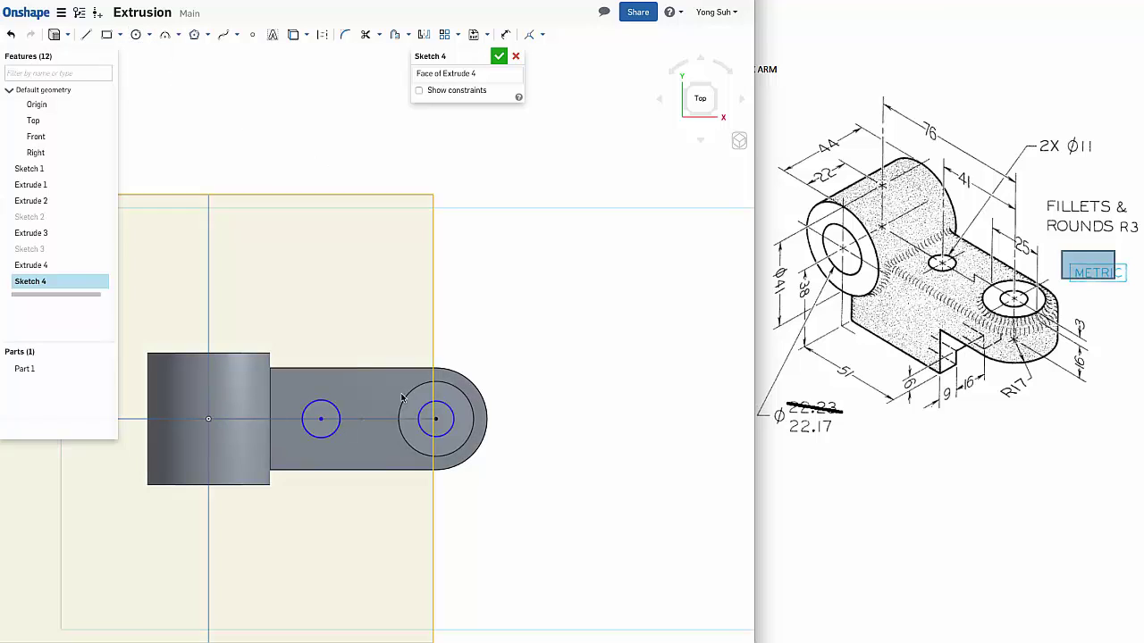
click(330, 409)
click(449, 405)
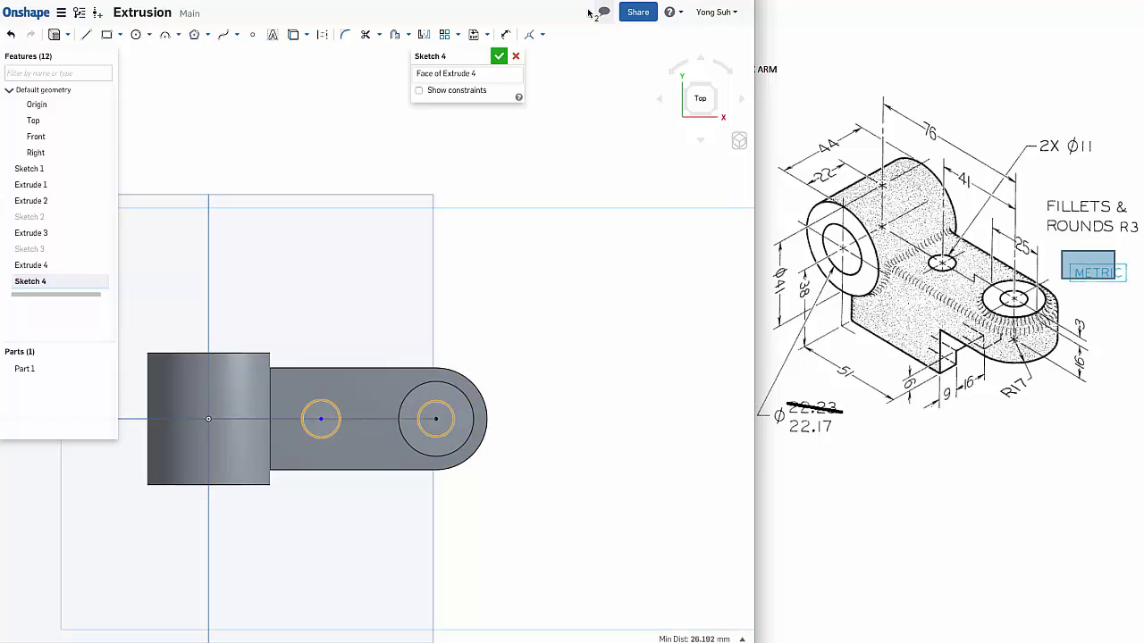
click(541, 35)
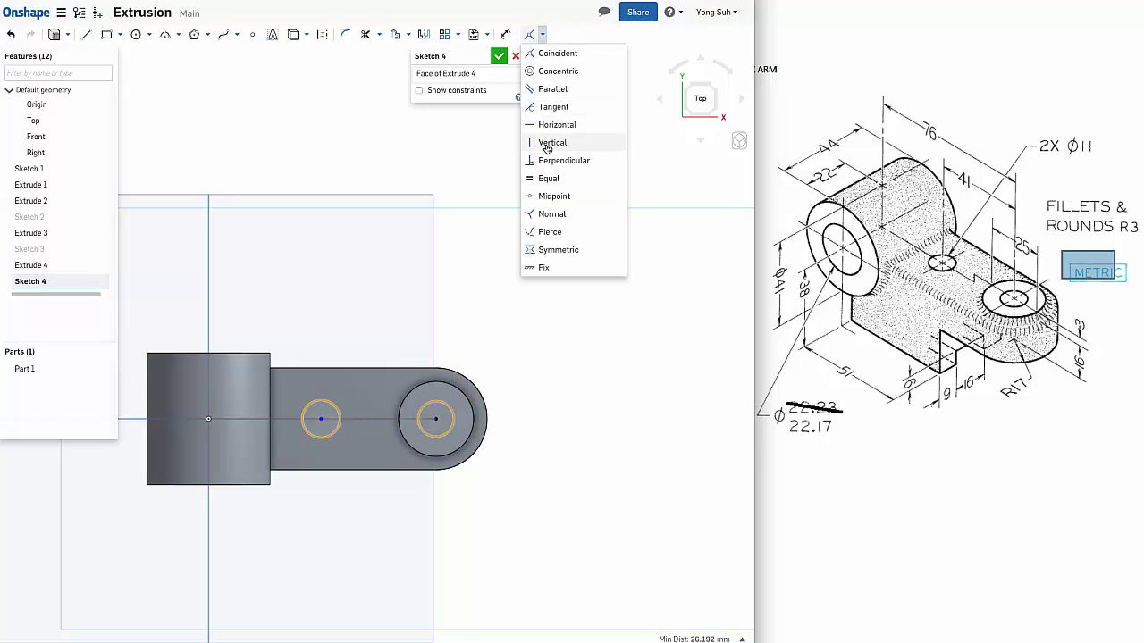
click(549, 178)
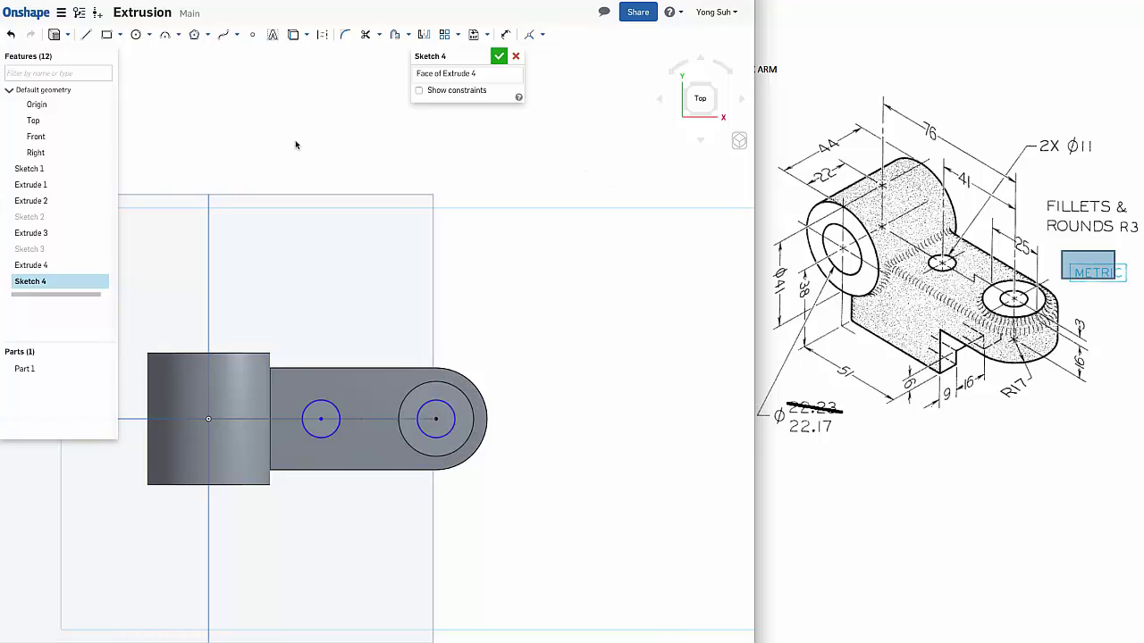
- Dimension the circles Ø11 and 41 mm apart centre to centre
click(507, 34)
click(452, 404)
click(481, 380)
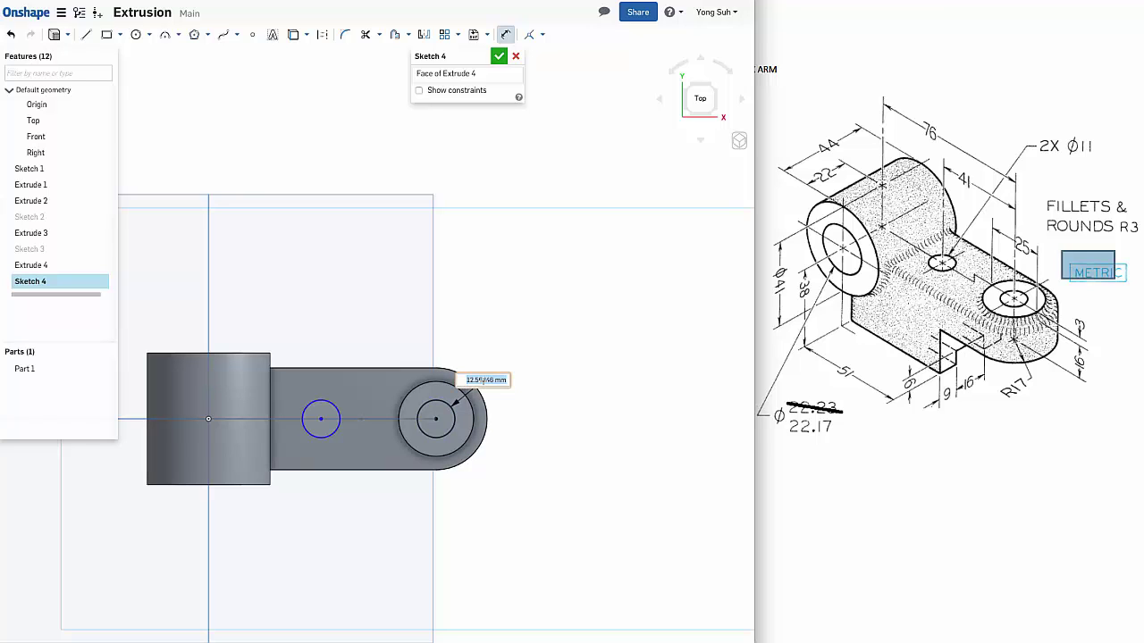
text(11)
key(Return)
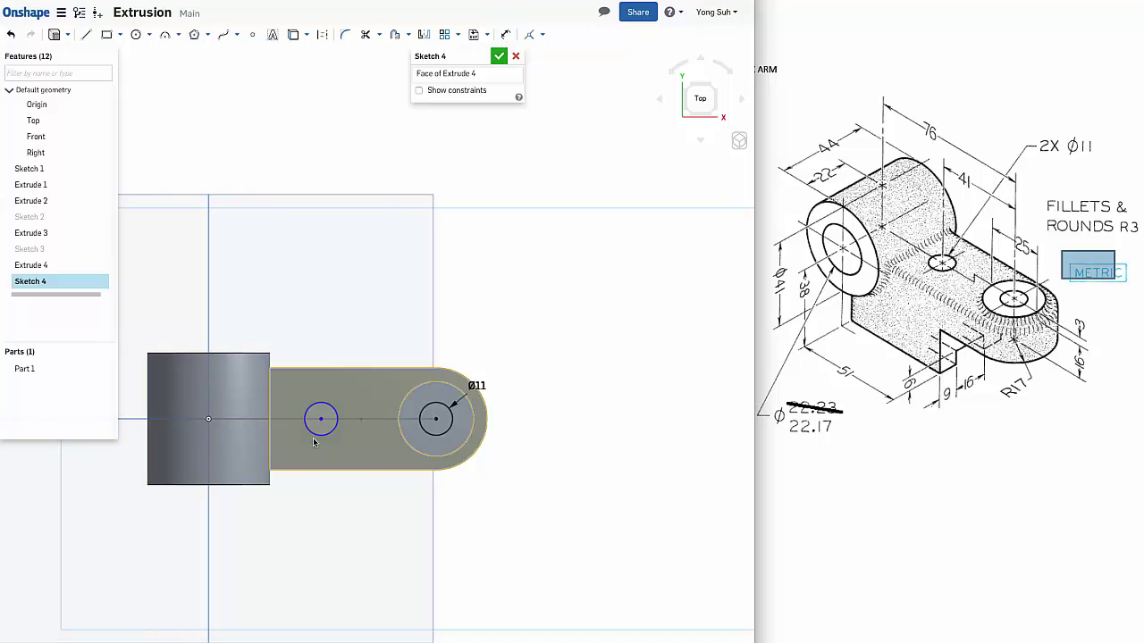
drag(321, 420, 328, 419)
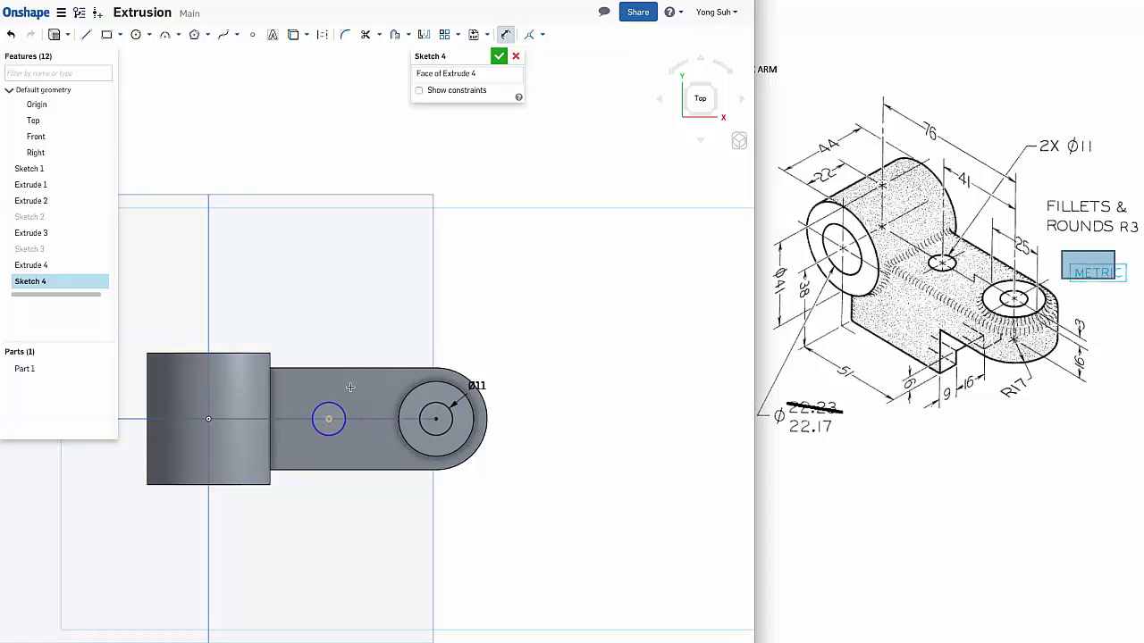
click(435, 419)
click(380, 338)
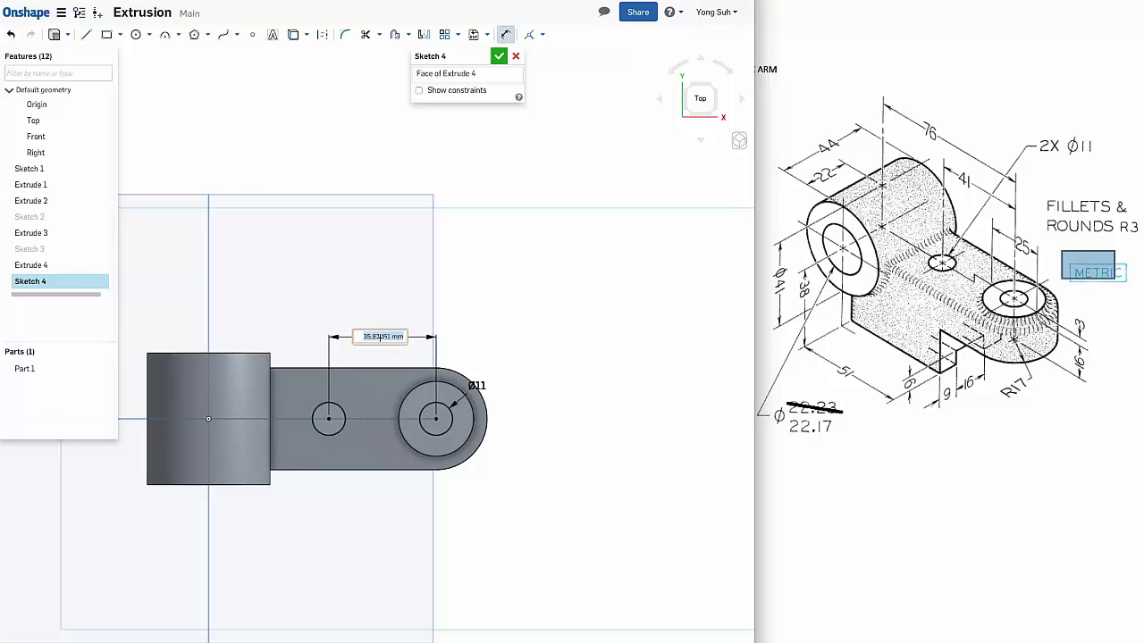
text(41)
key(Return)
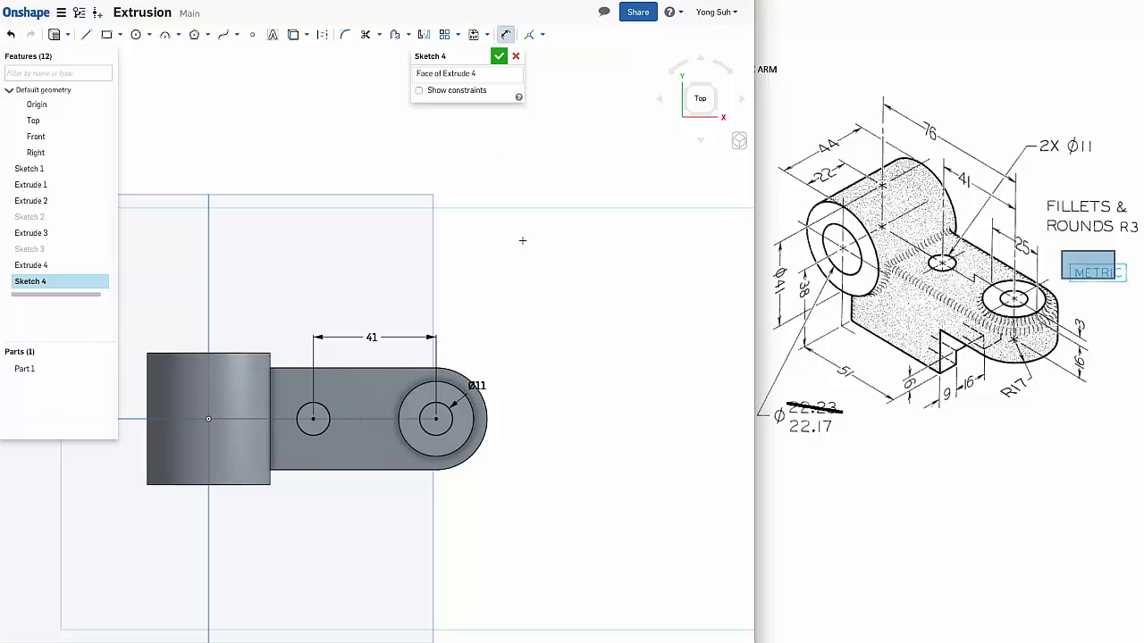
- Switch the part to the isometric view
click(740, 141)
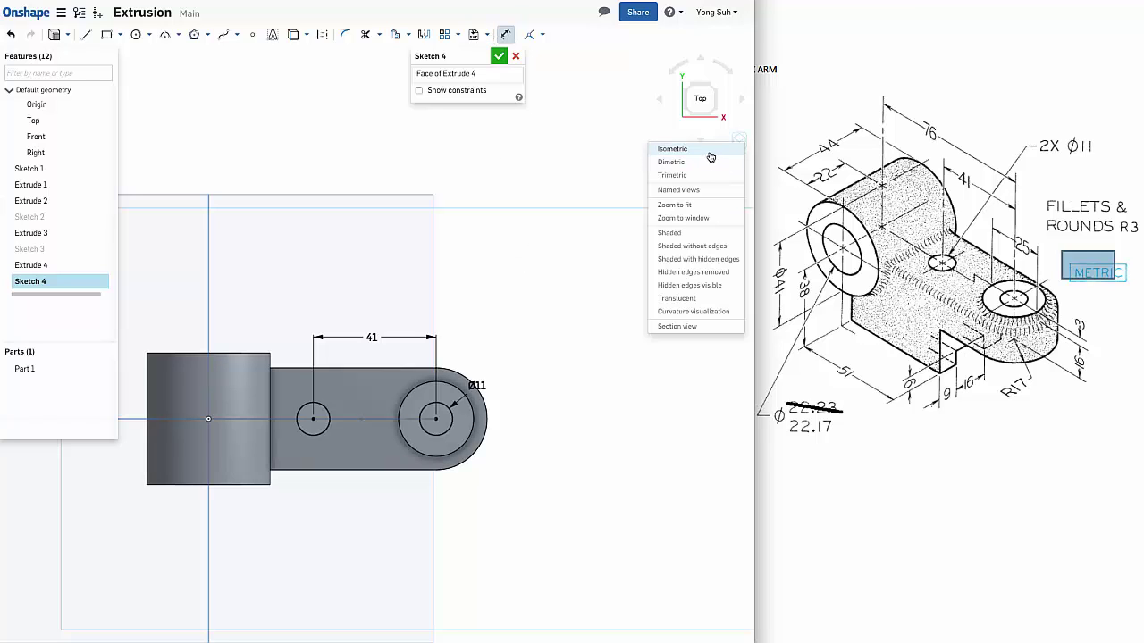
click(704, 147)
scroll(527, 411, up, 4)
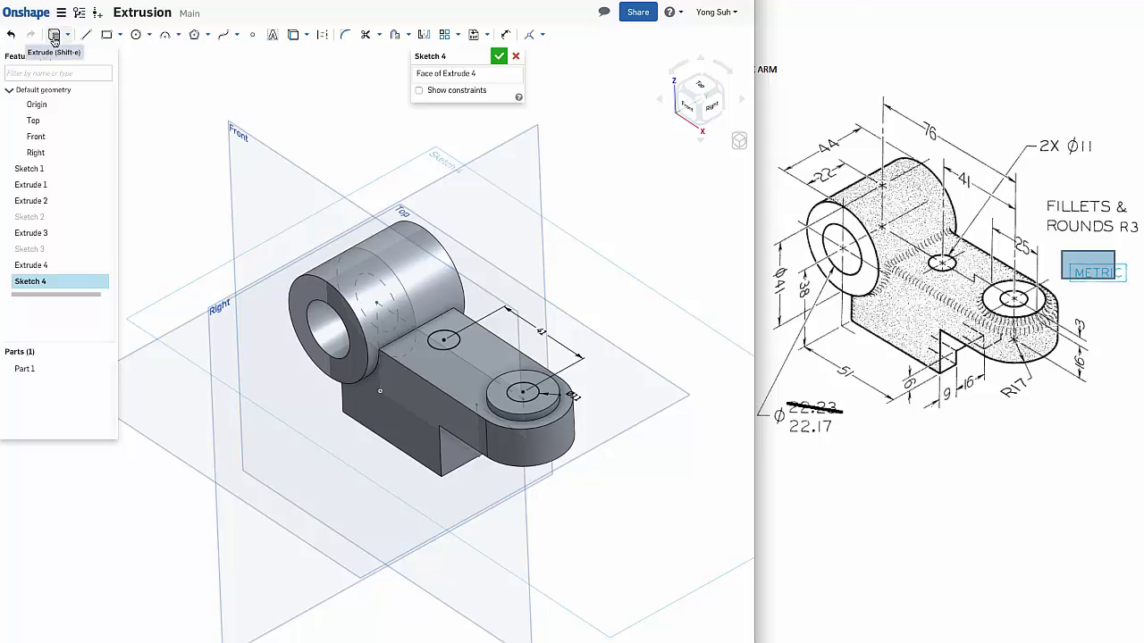
- Cut both Sketch 4 circles with a Remove extrude set to Through all, boring the Ø11 holes
click(54, 38)
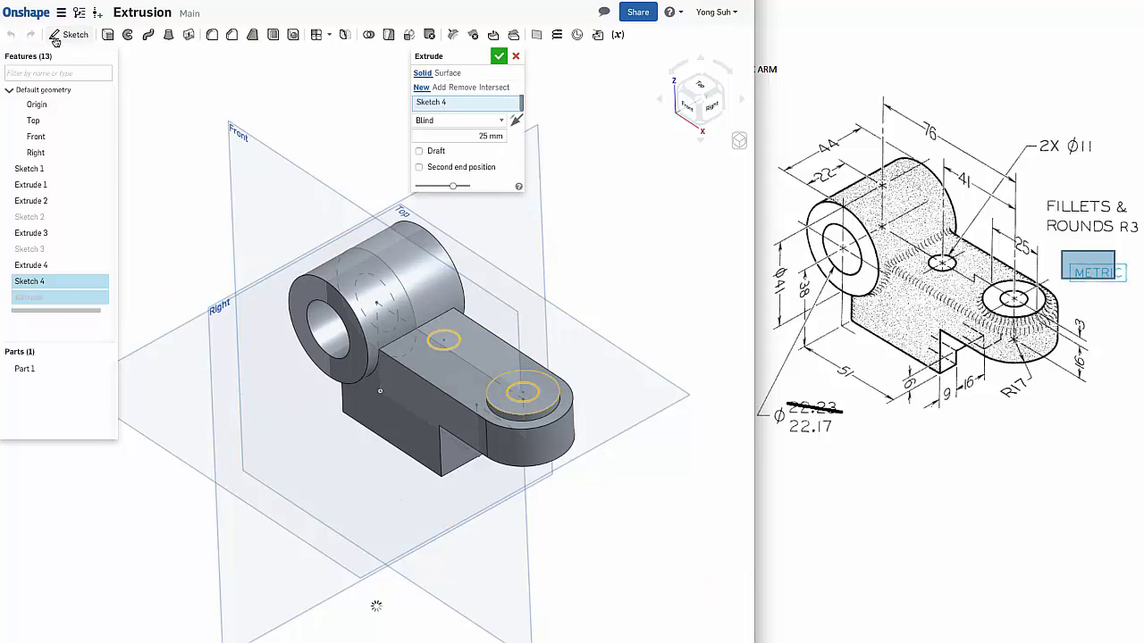
click(463, 87)
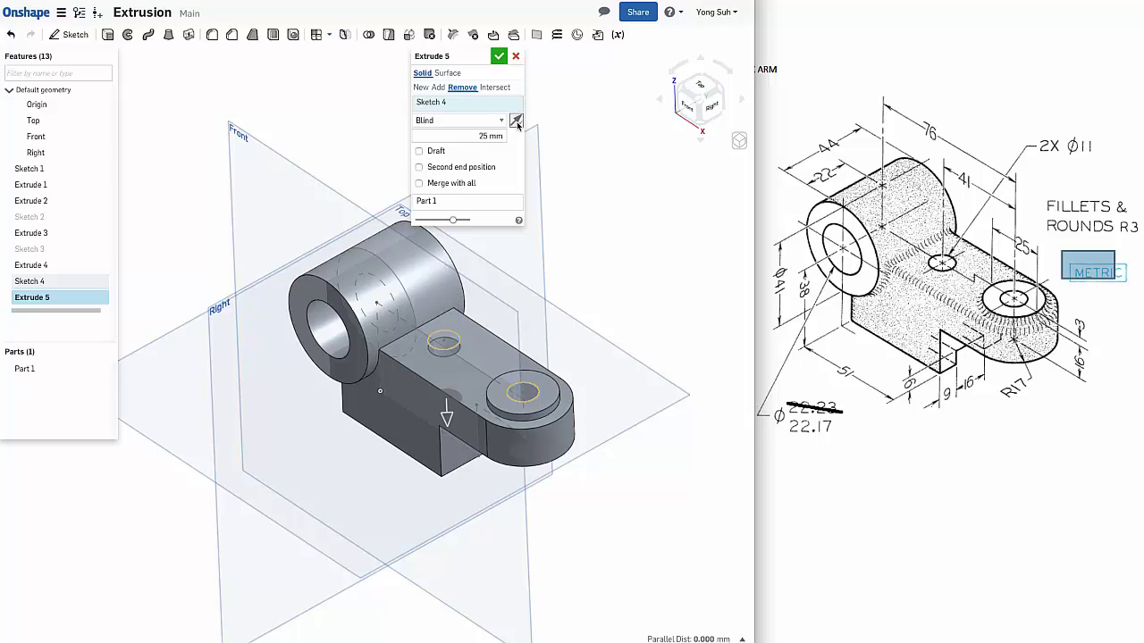
click(453, 122)
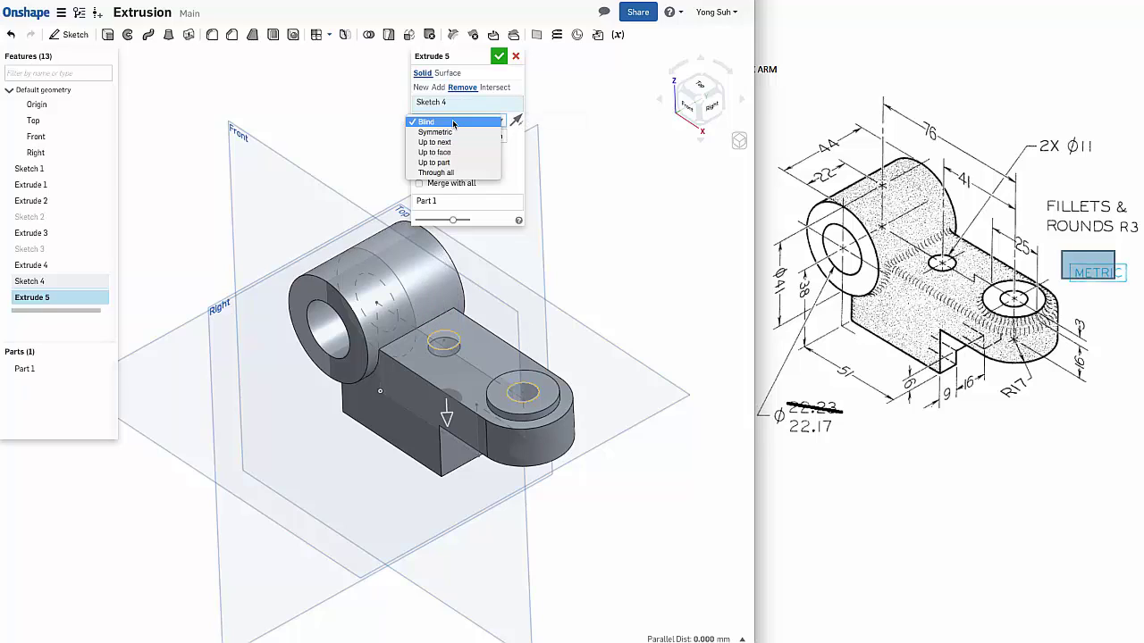
click(452, 172)
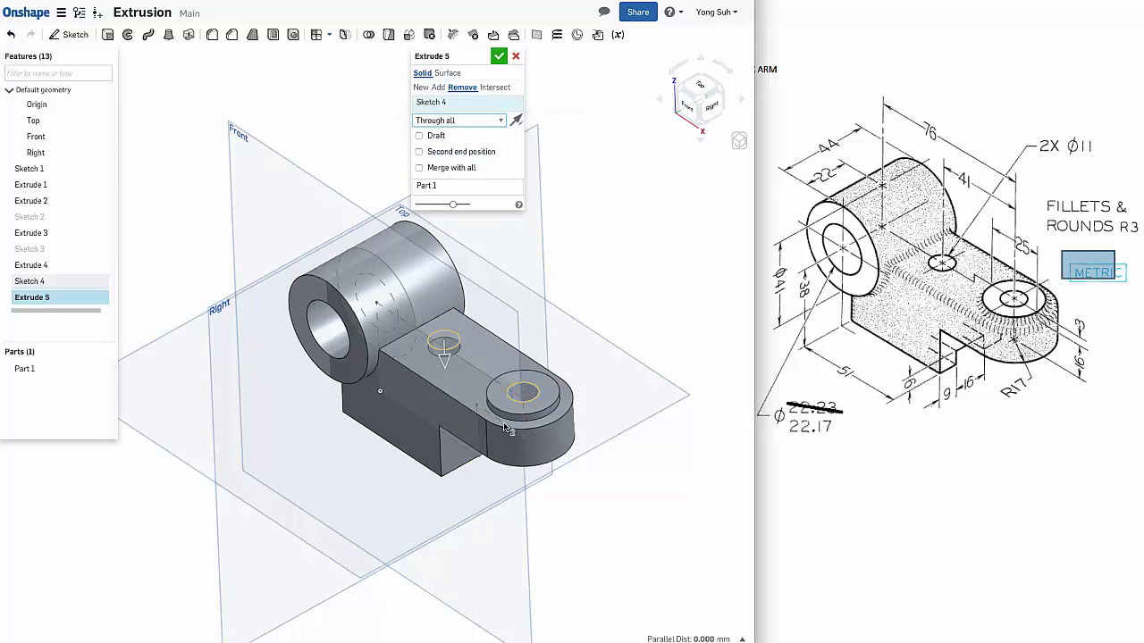
click(499, 56)
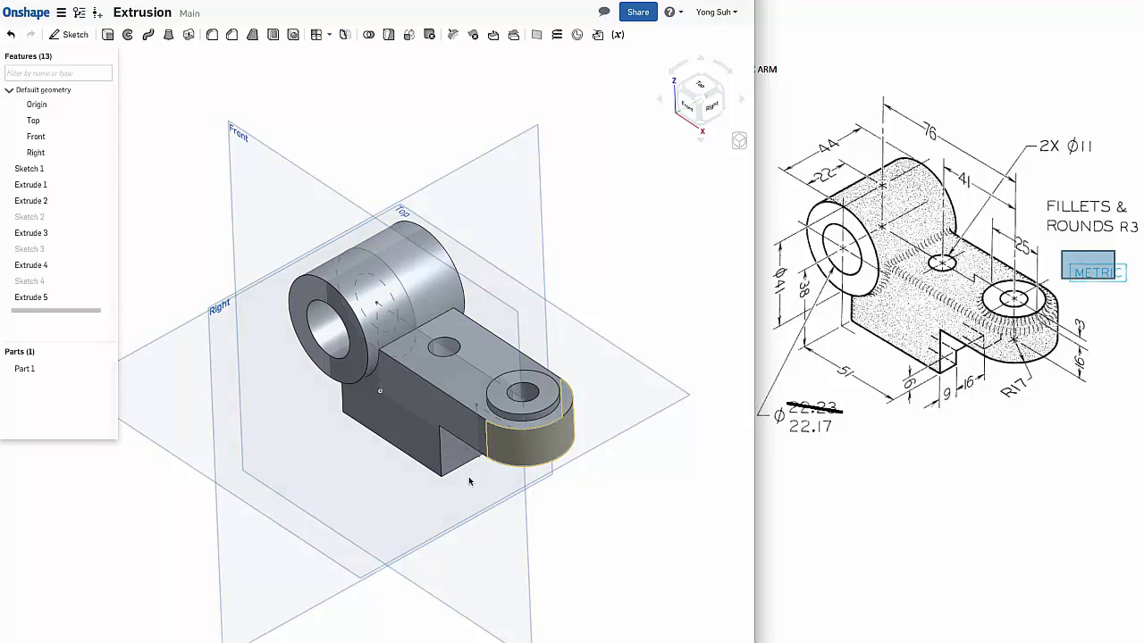
- Start Sketch 5 on the part face and draw a rectangle at its bottom edge
click(467, 436)
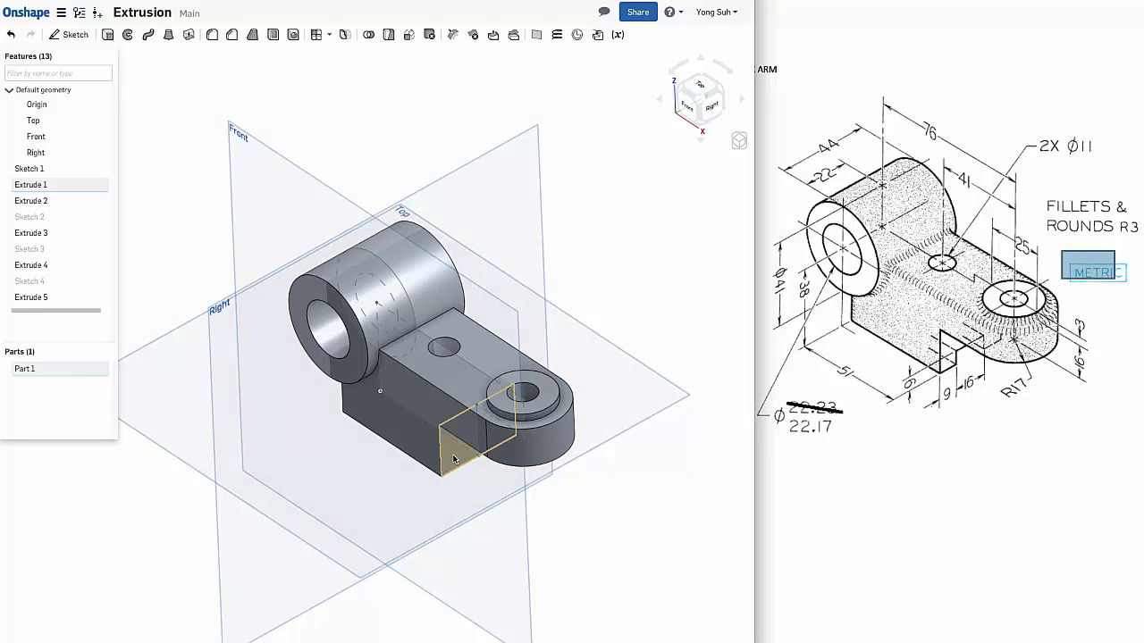
click(75, 36)
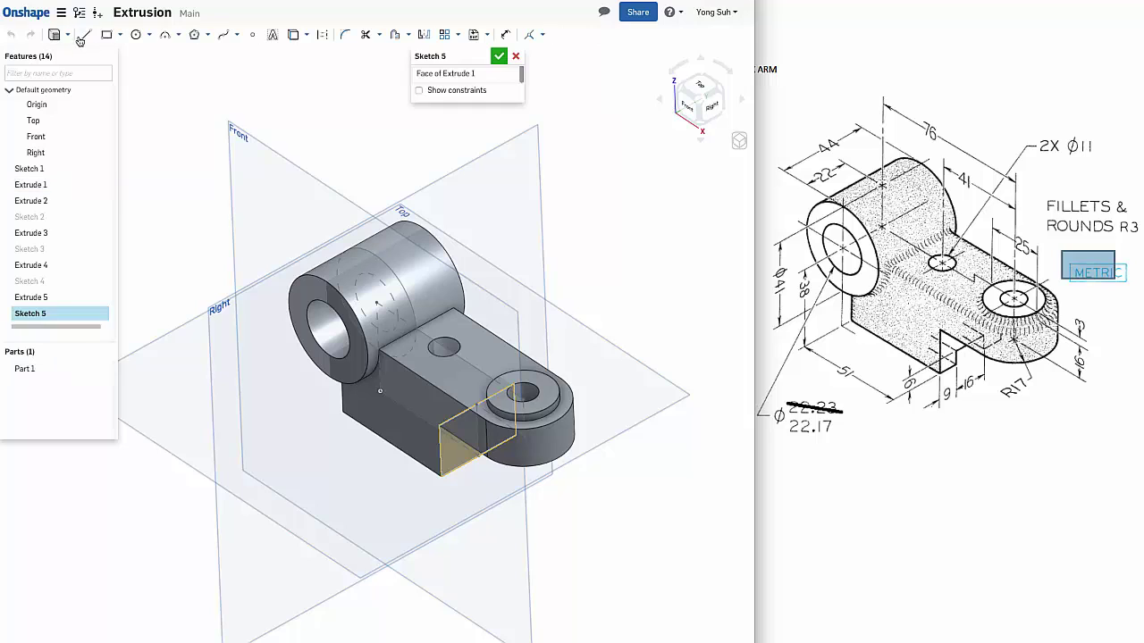
right_click(378, 114)
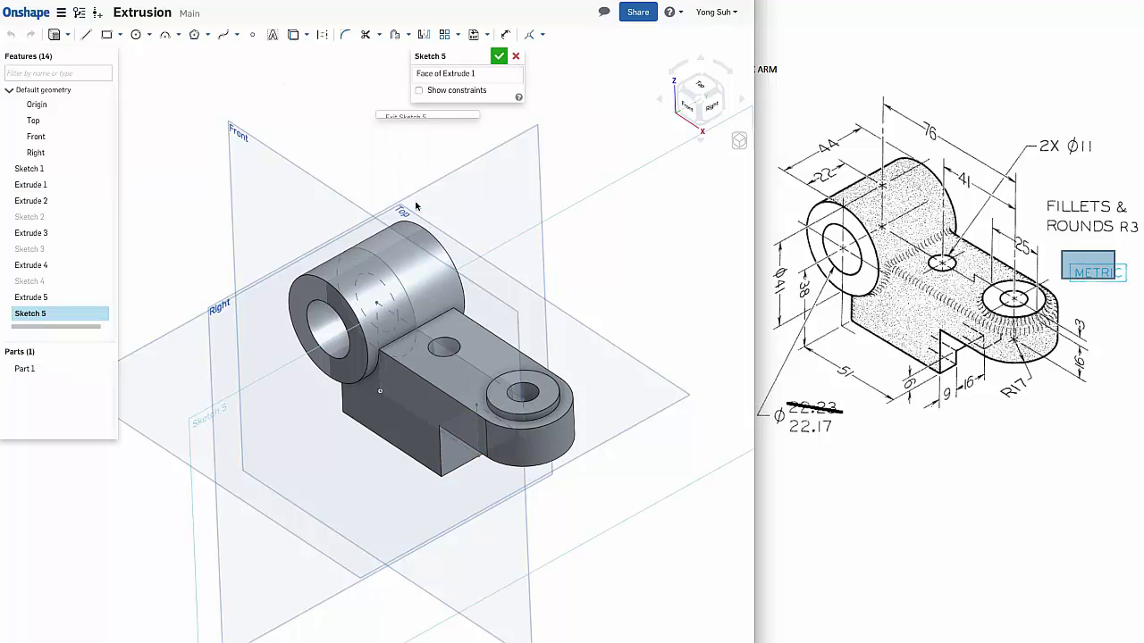
click(417, 205)
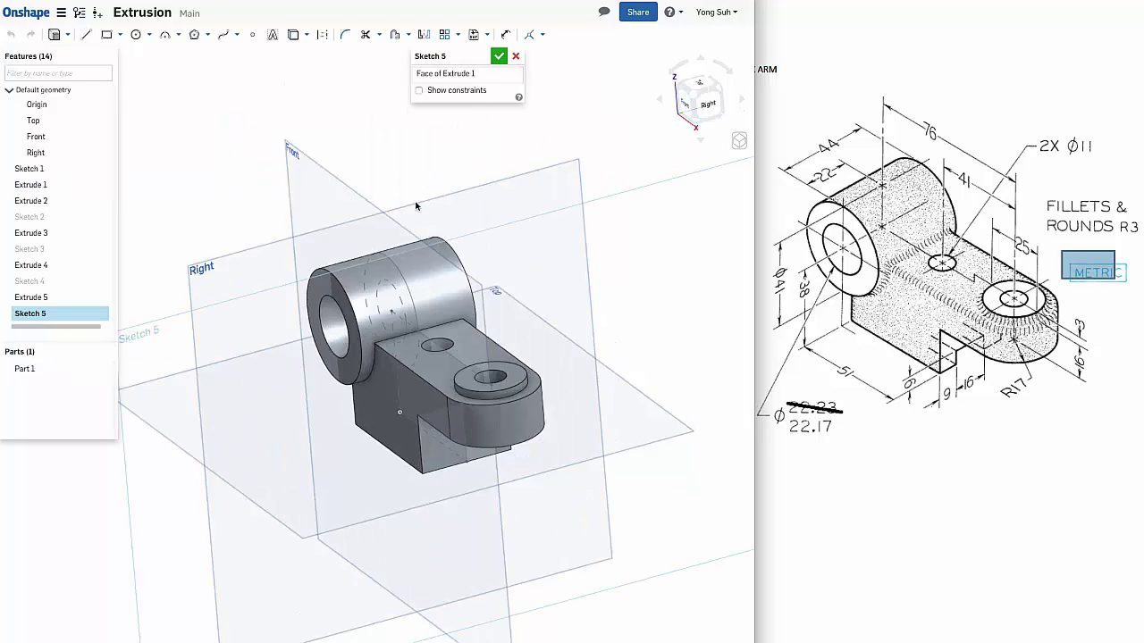
click(105, 36)
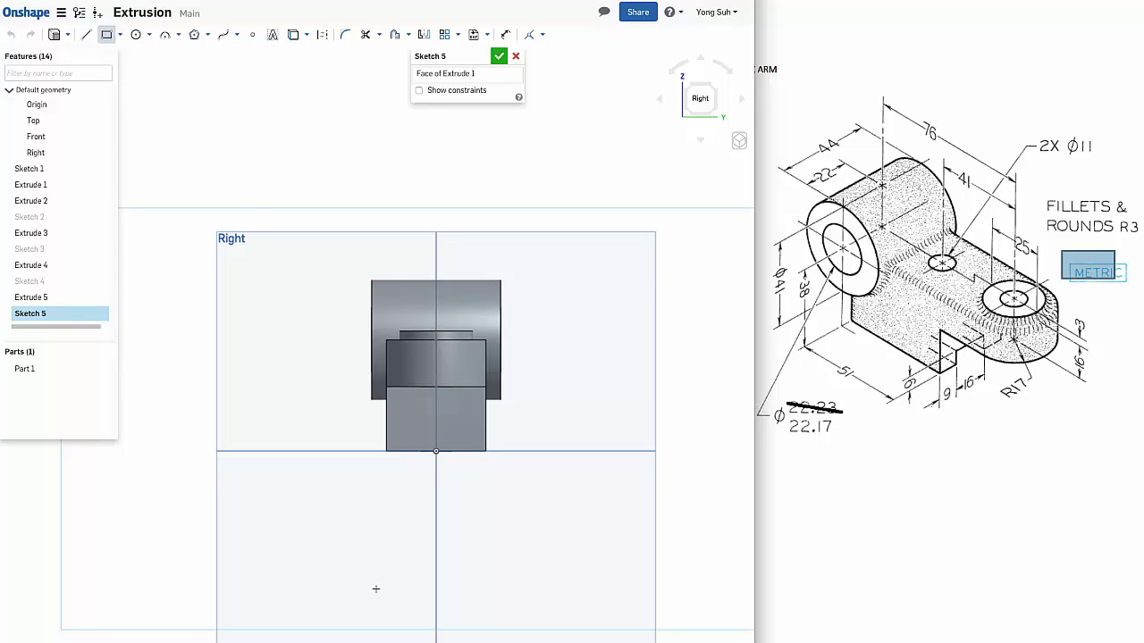
click(435, 442)
click(468, 426)
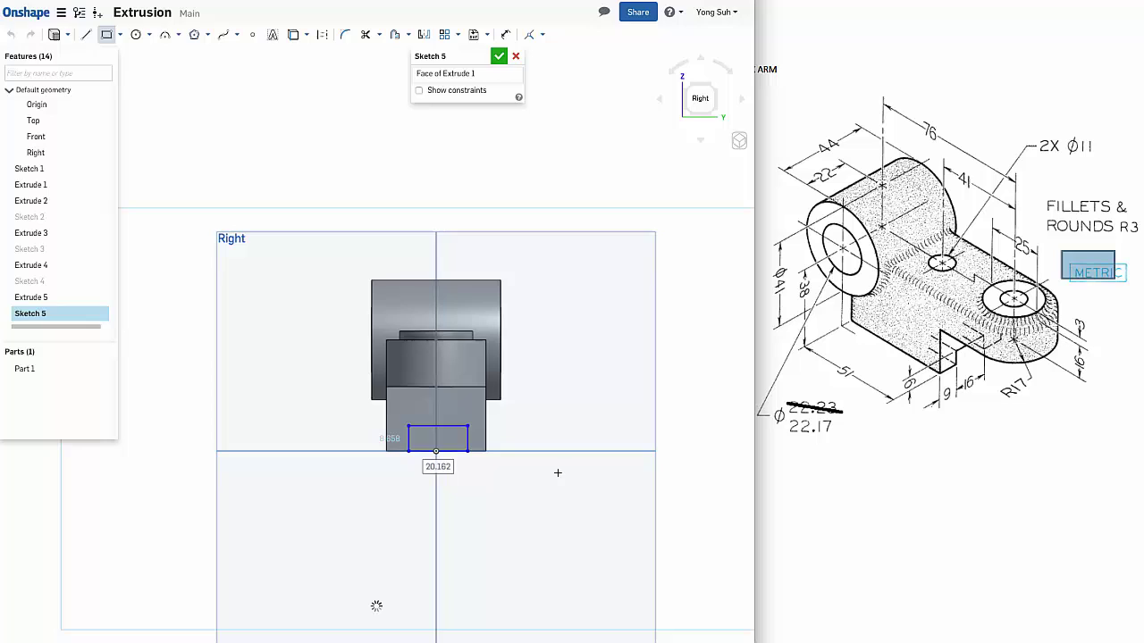
click(106, 37)
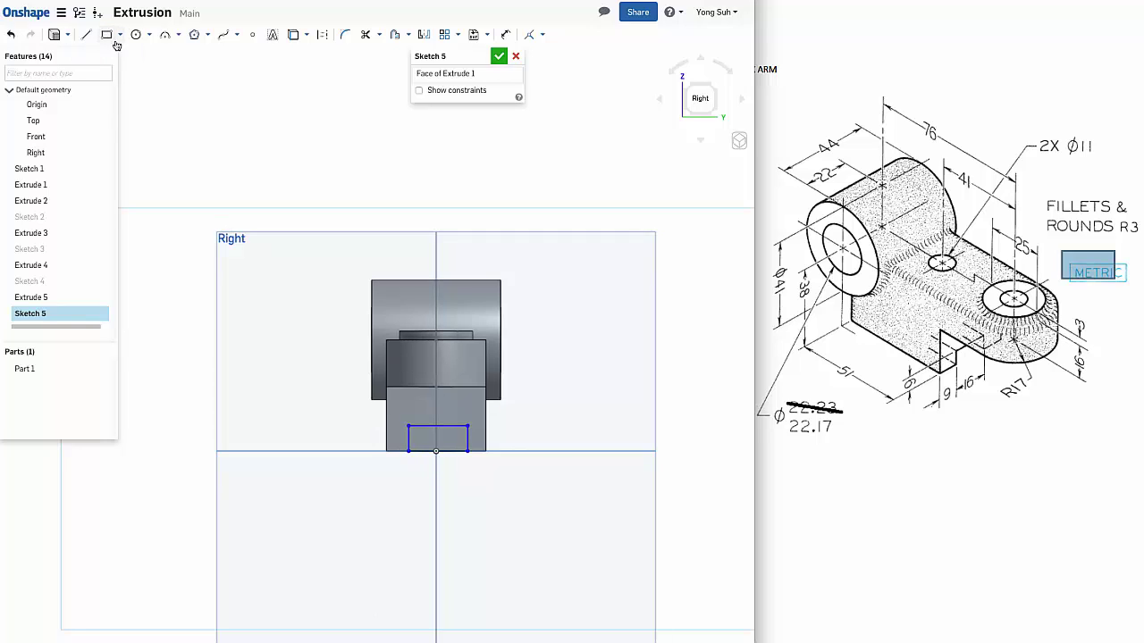
- Dimension the rectangle 16 mm wide and 9 mm from the part's side edge
click(504, 37)
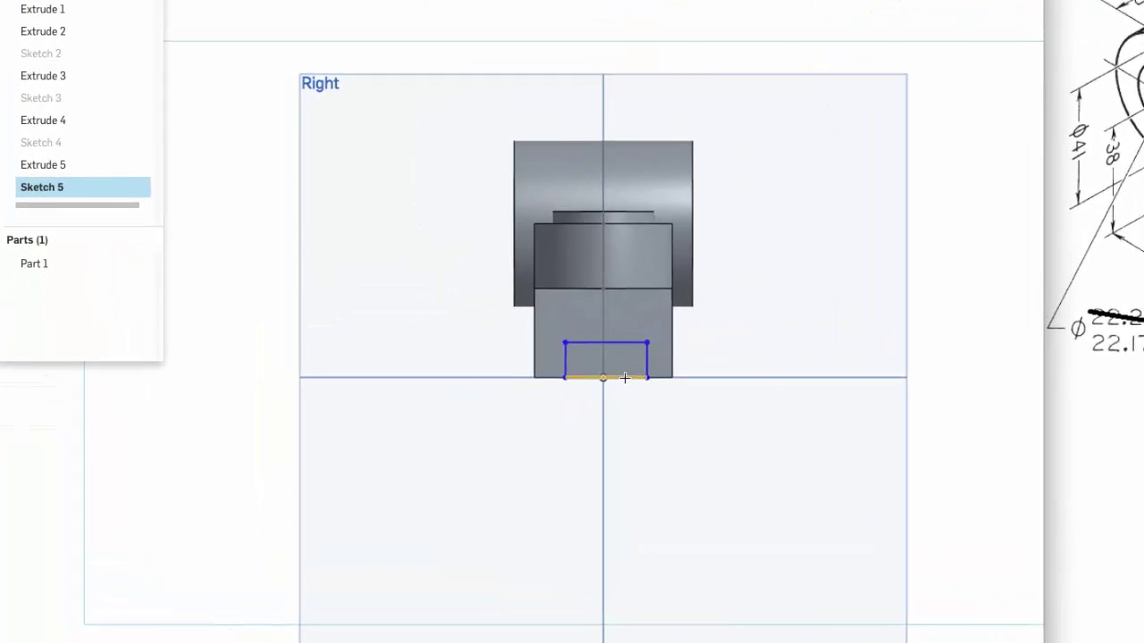
click(632, 375)
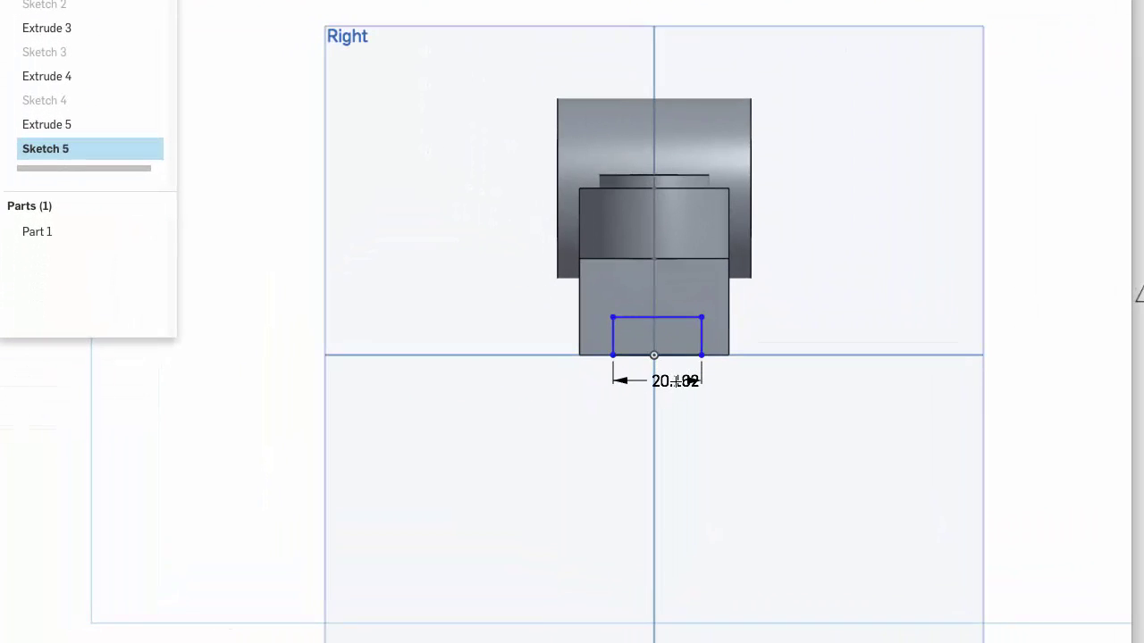
click(677, 382)
text(16)
key(Return)
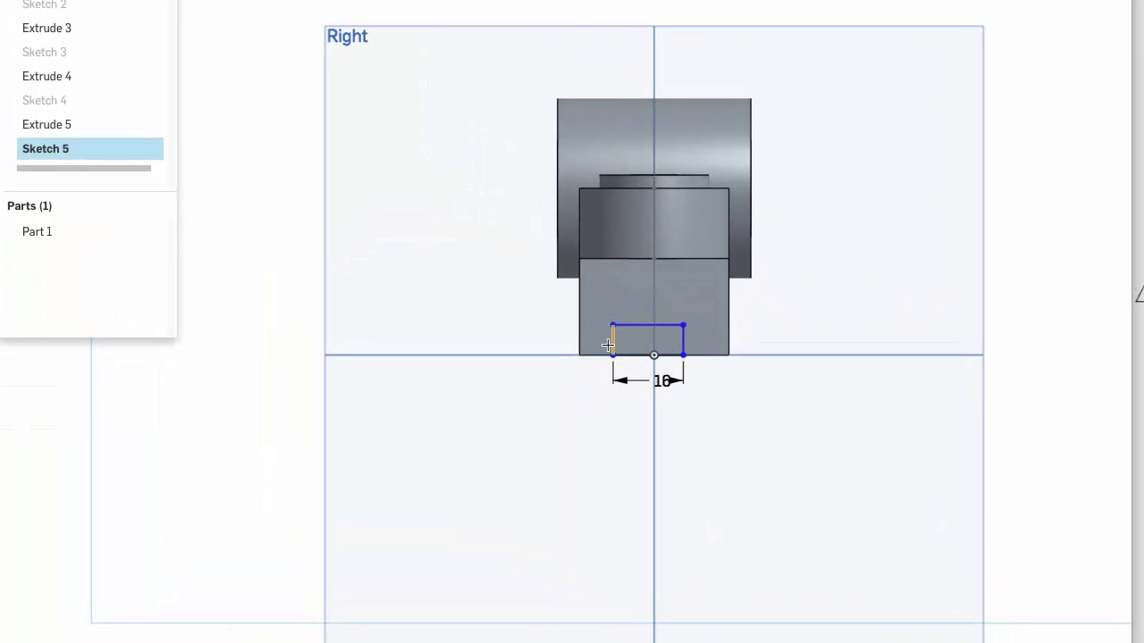
click(610, 341)
click(575, 374)
text(9)
key(Return)
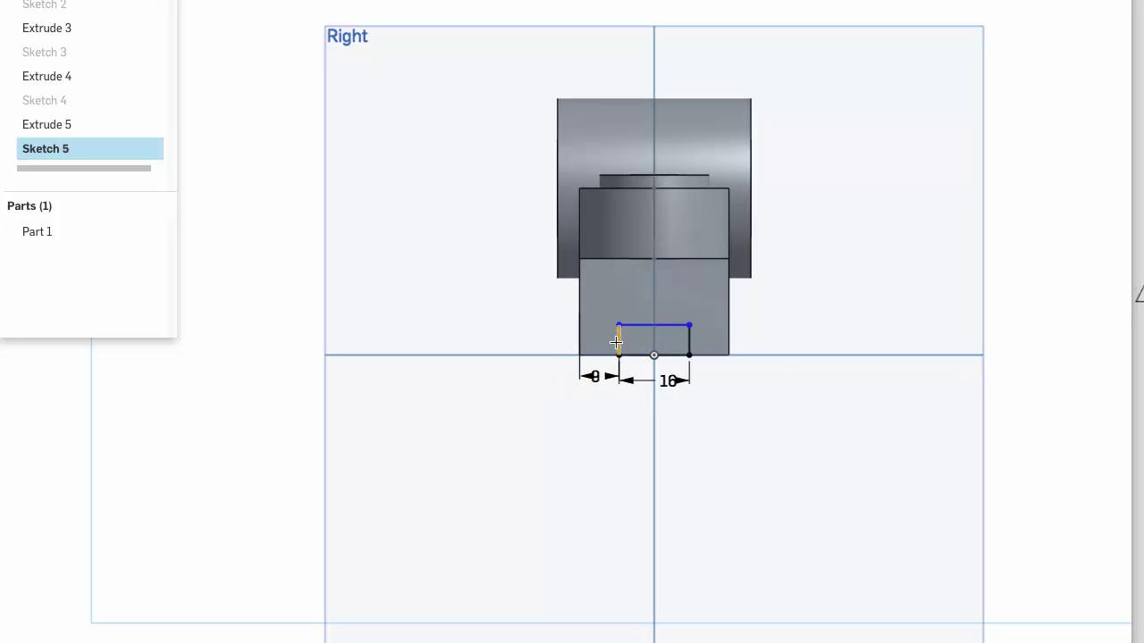
click(536, 339)
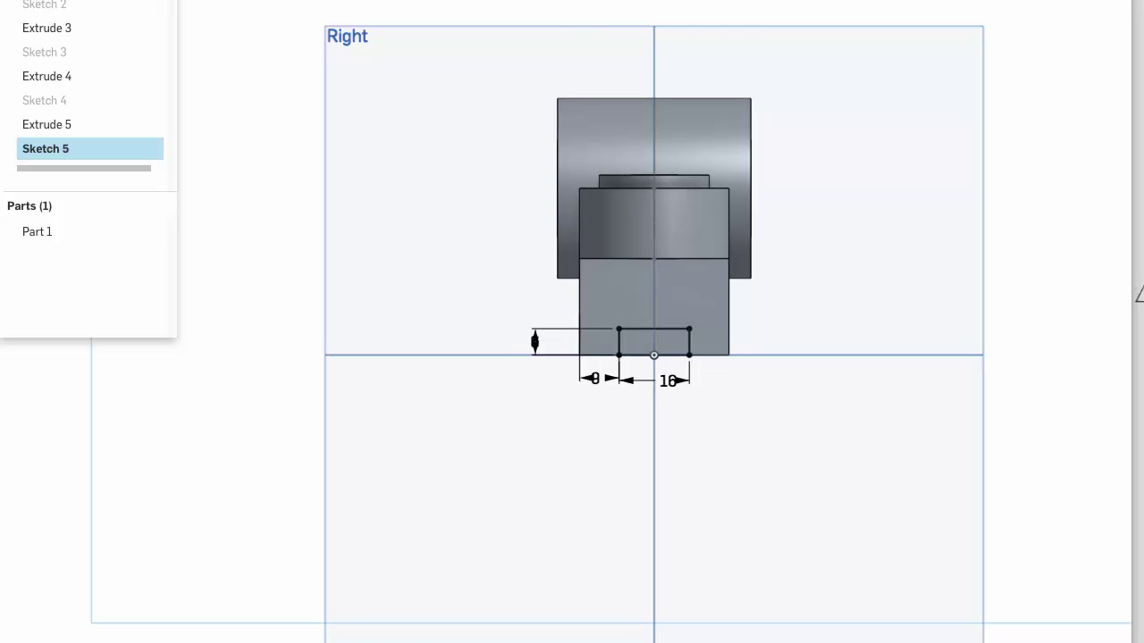
- Cut Sketch 5's rectangle Through all as Extrude 6, forming the 16 mm base slot
key(shift+e)
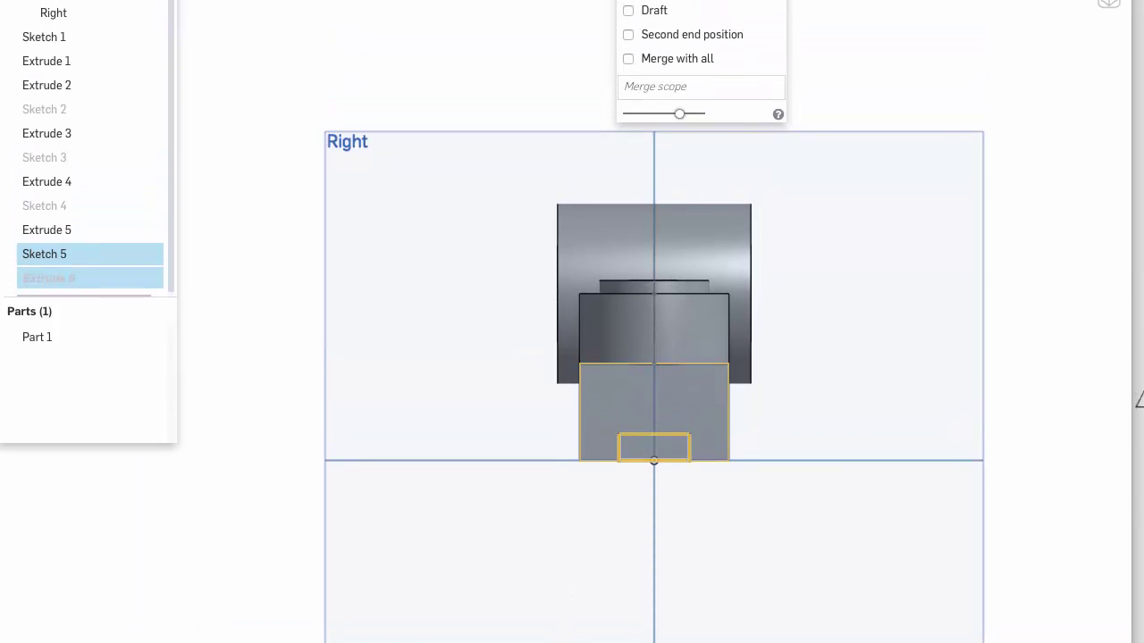
click(694, 7)
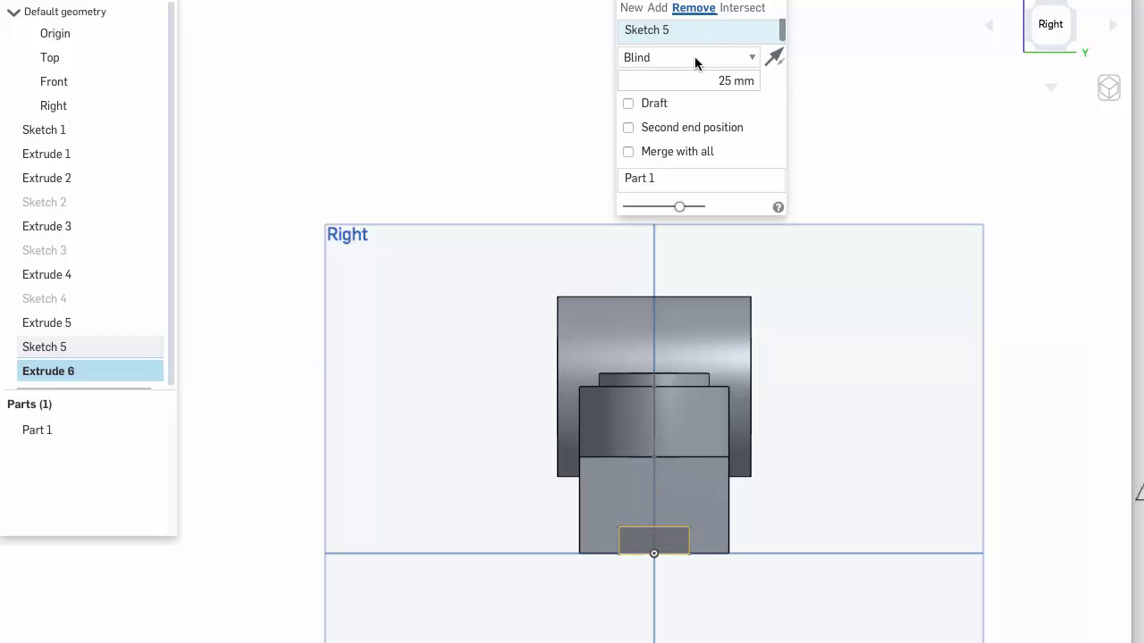
click(695, 56)
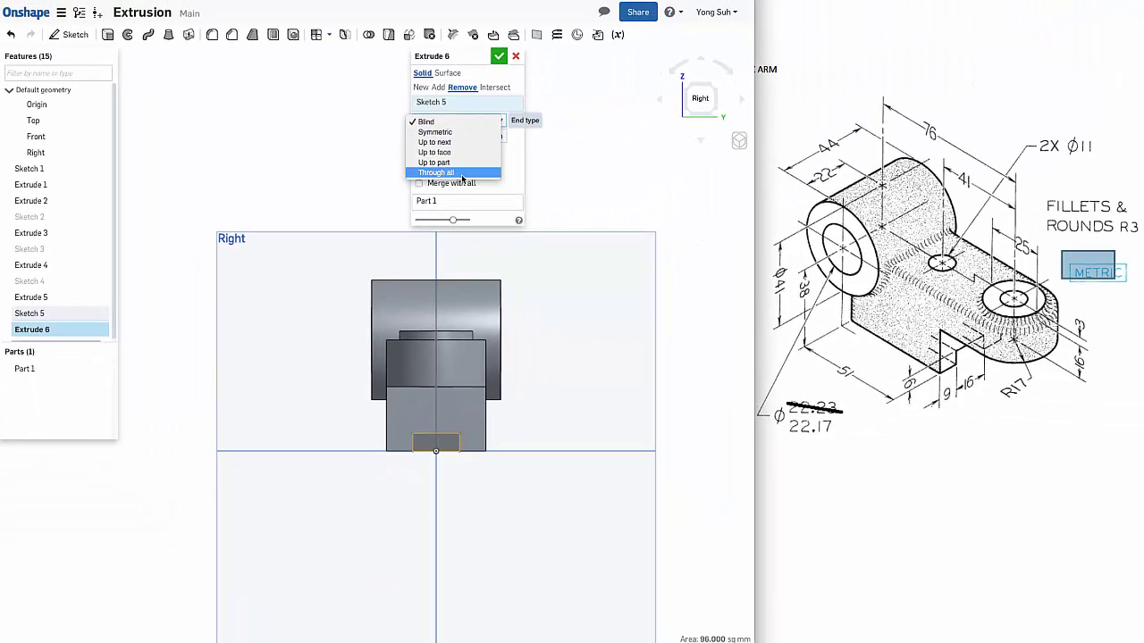
click(462, 172)
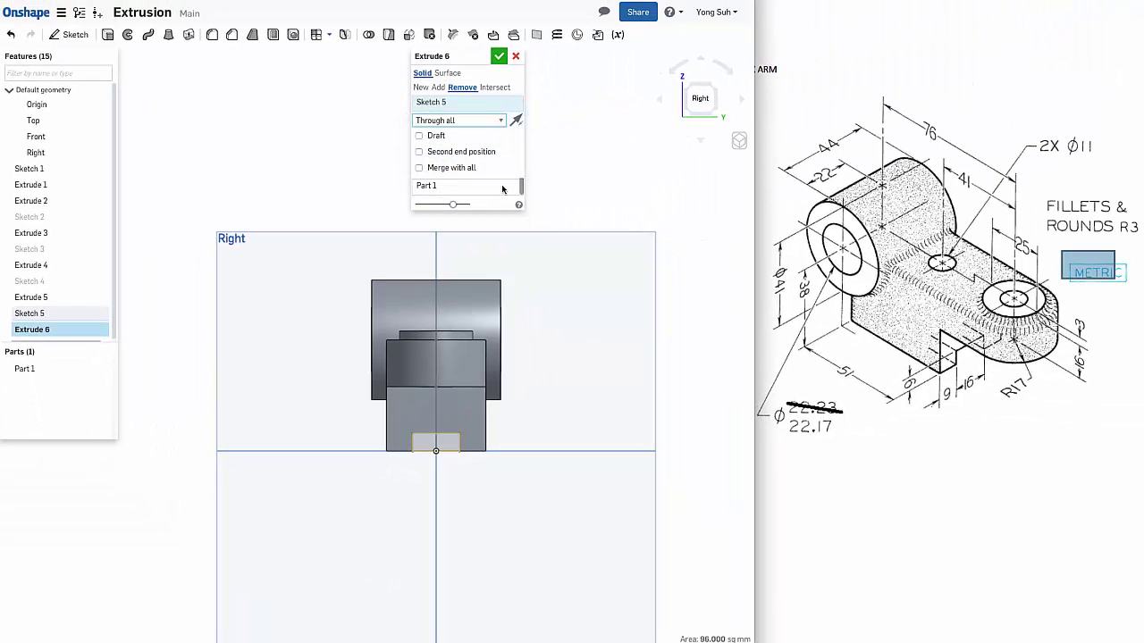
click(498, 56)
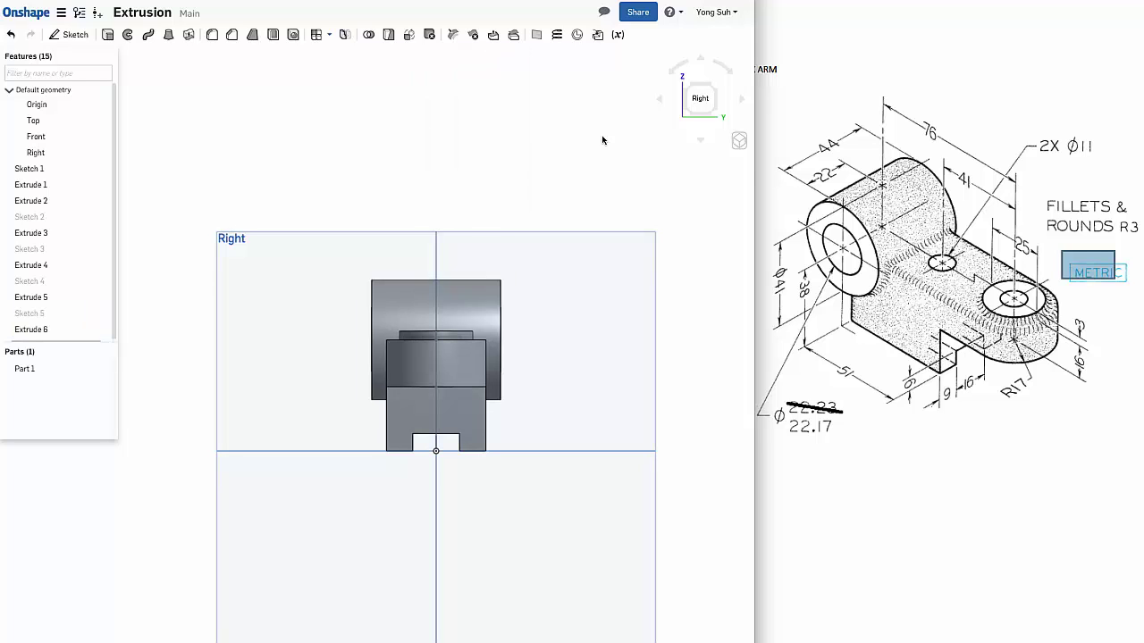
click(740, 143)
- In isometric view, hide Sketch 1 and the Right, Front and Top planes, then bring the drawing forward
click(706, 156)
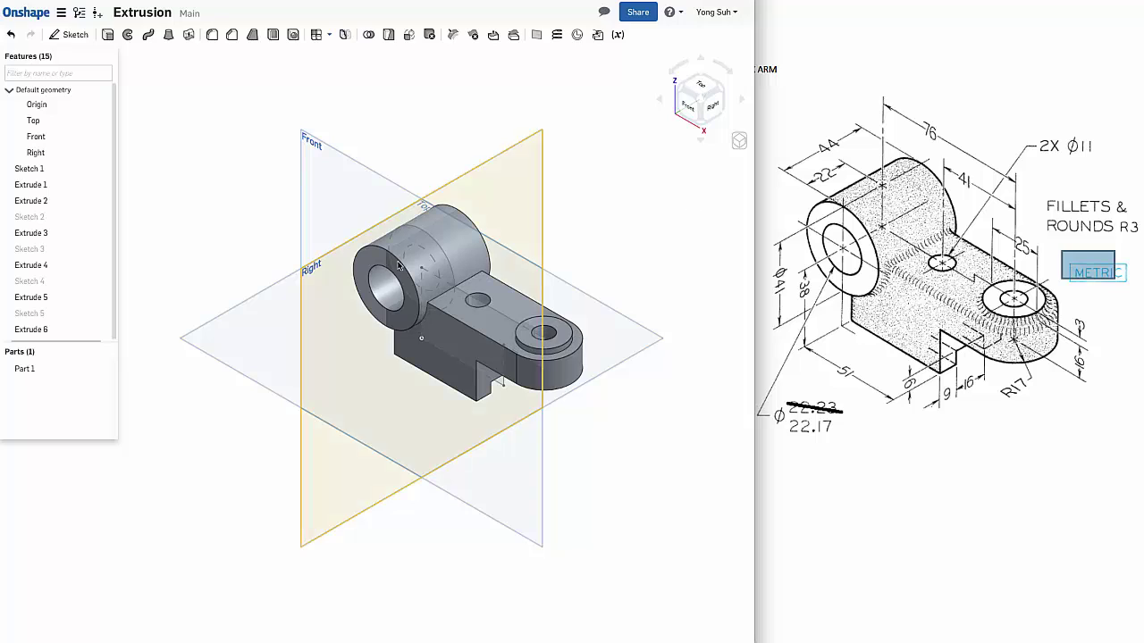
click(102, 169)
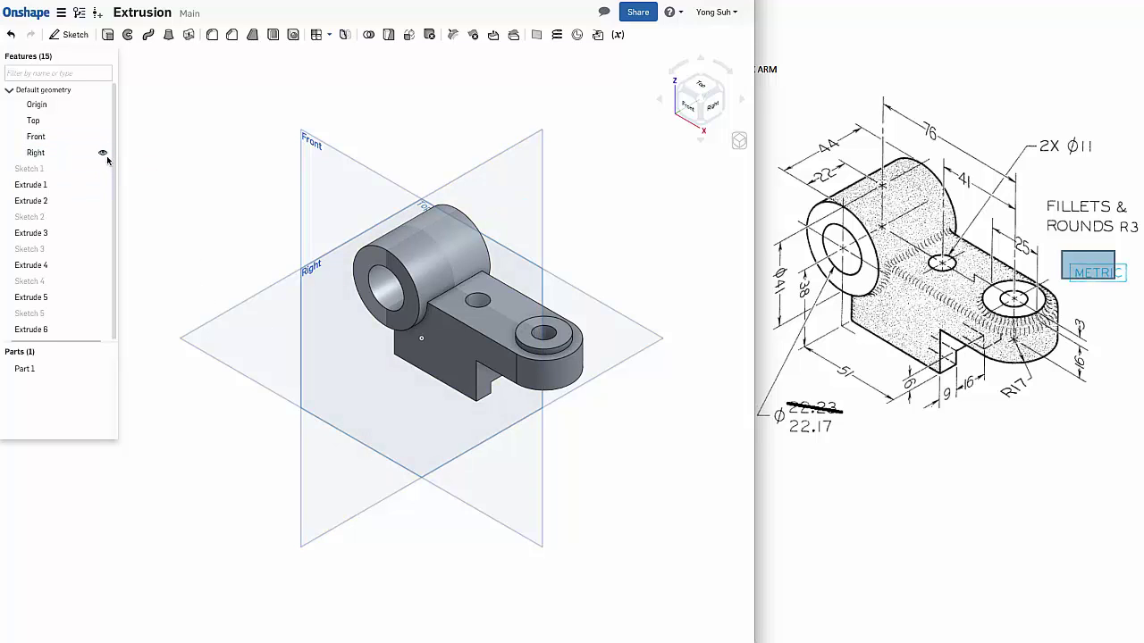
click(102, 153)
click(104, 137)
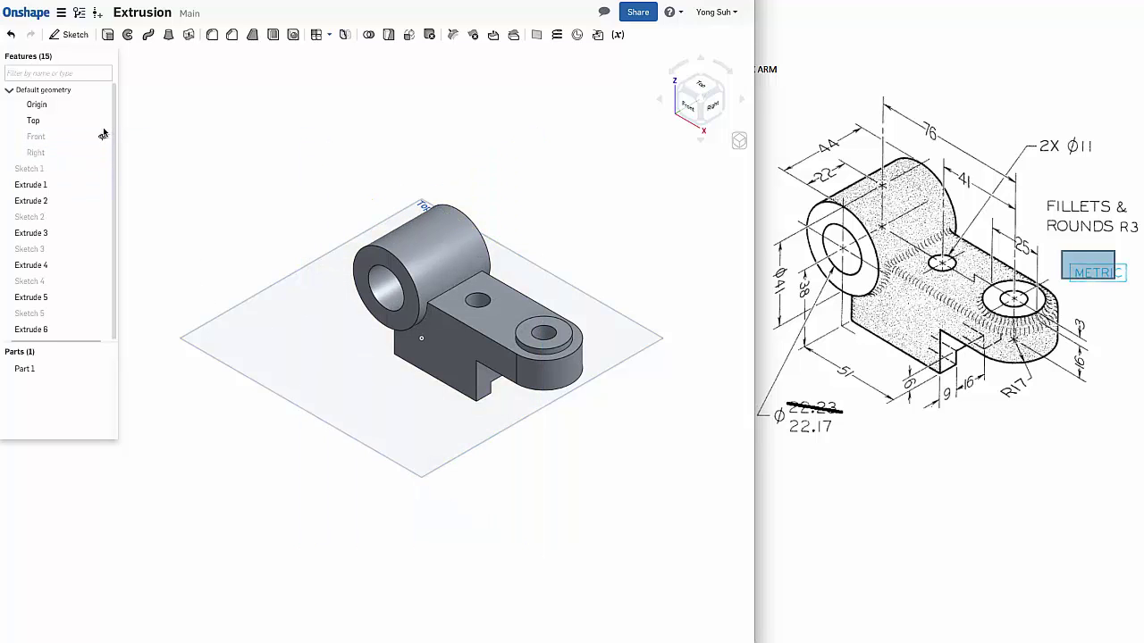
click(103, 122)
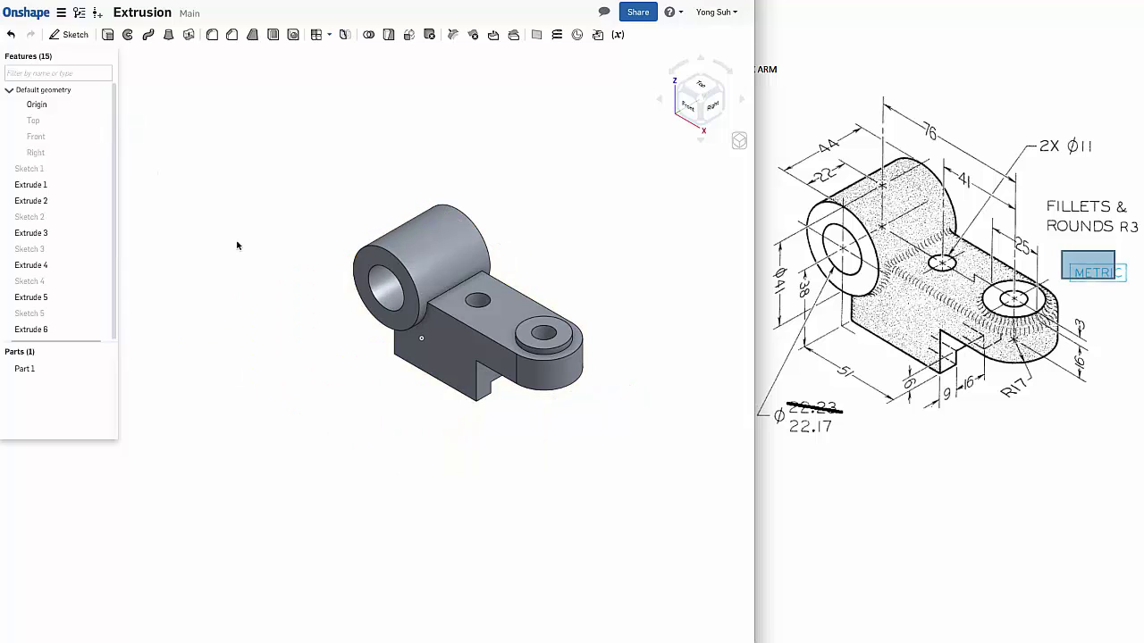
scroll(516, 295, up, 5)
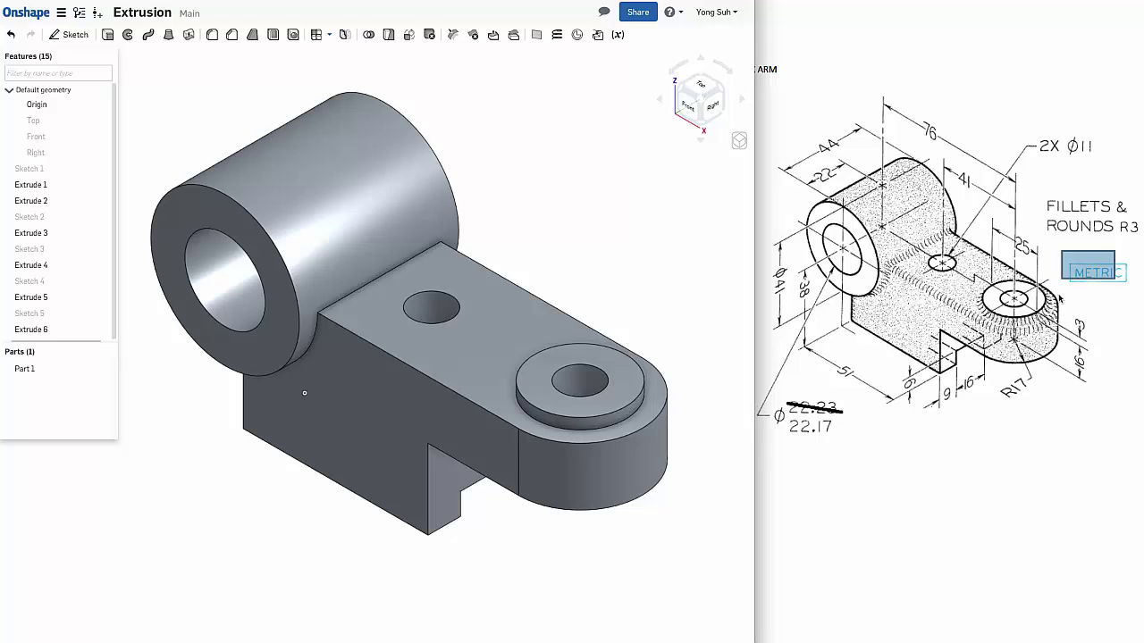
click(1112, 207)
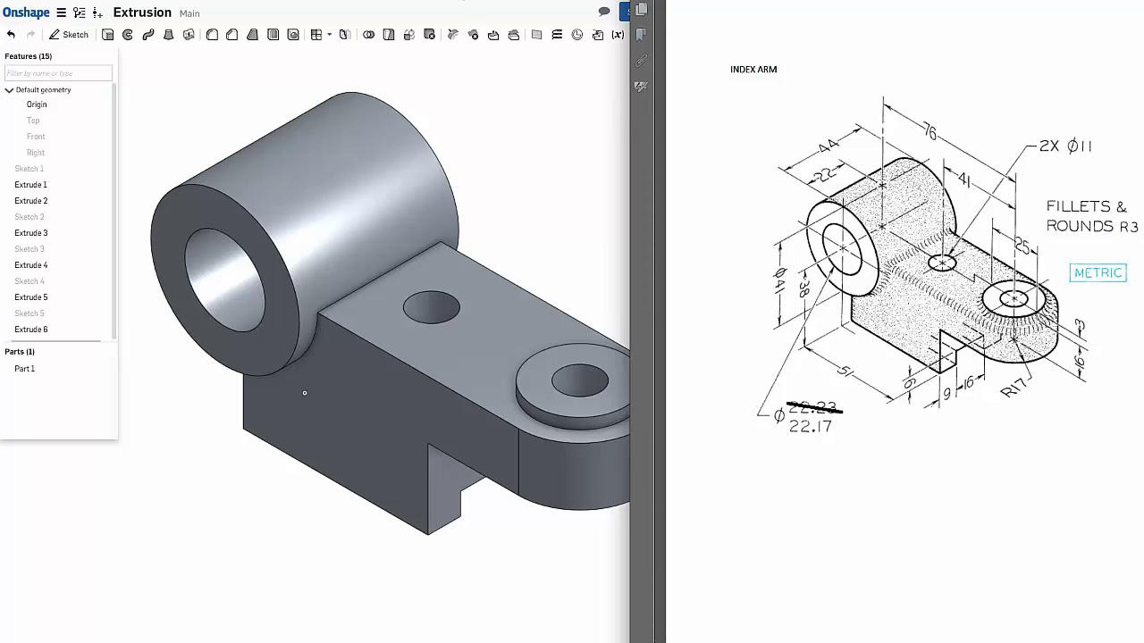
- Create Fillet 1 at 3 mm radius on the boss's circular edge and the plate's top side edge
click(242, 57)
click(212, 35)
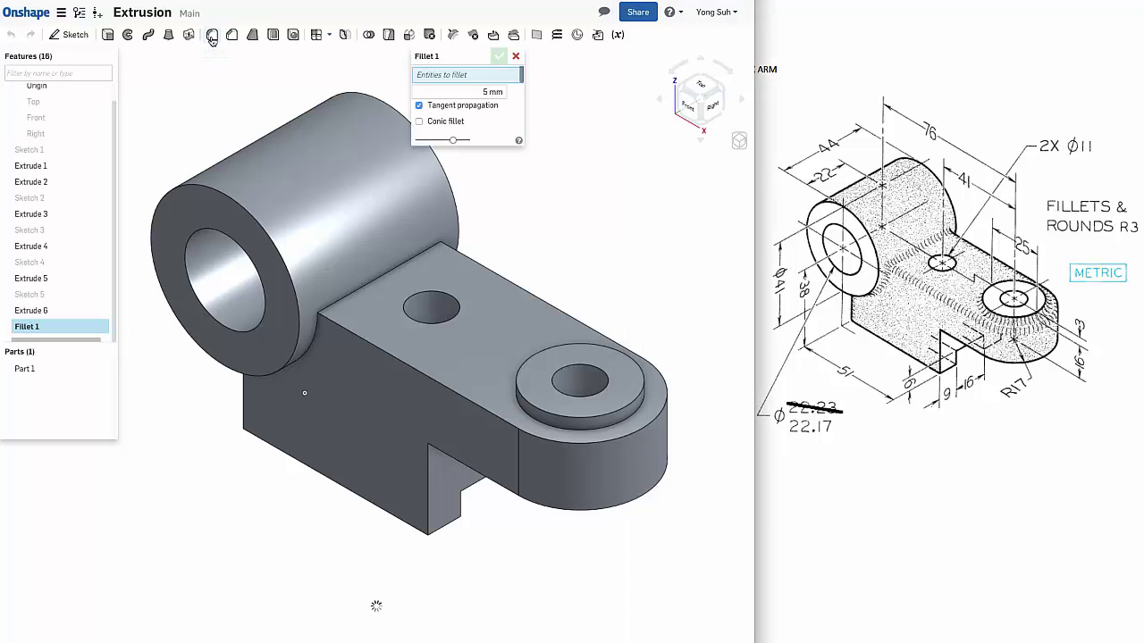
click(481, 92)
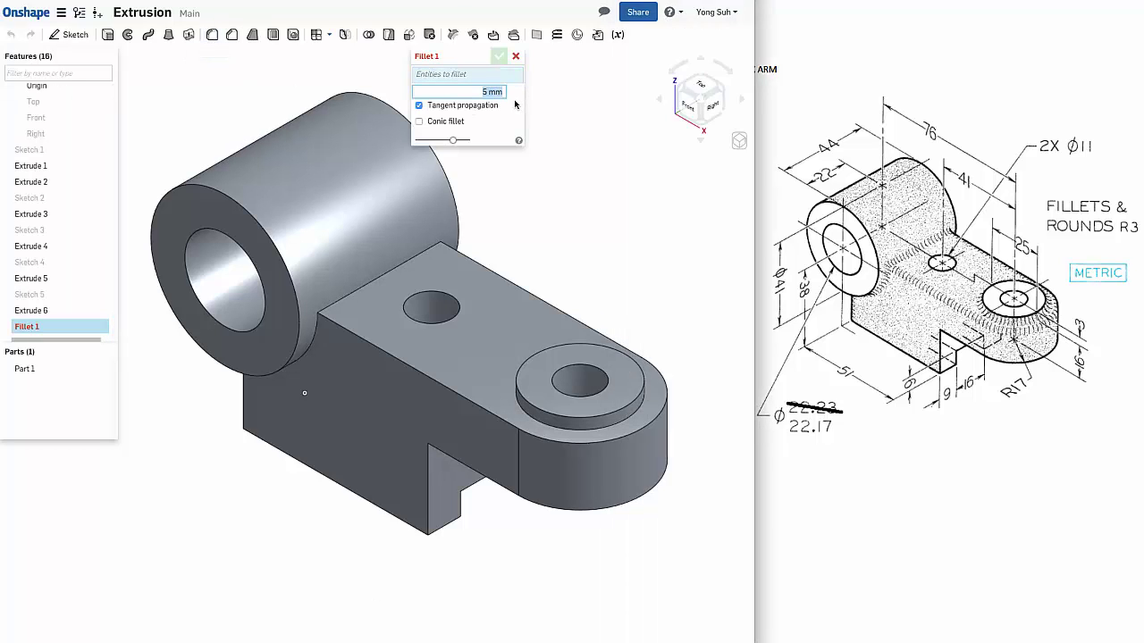
text(3)
click(632, 421)
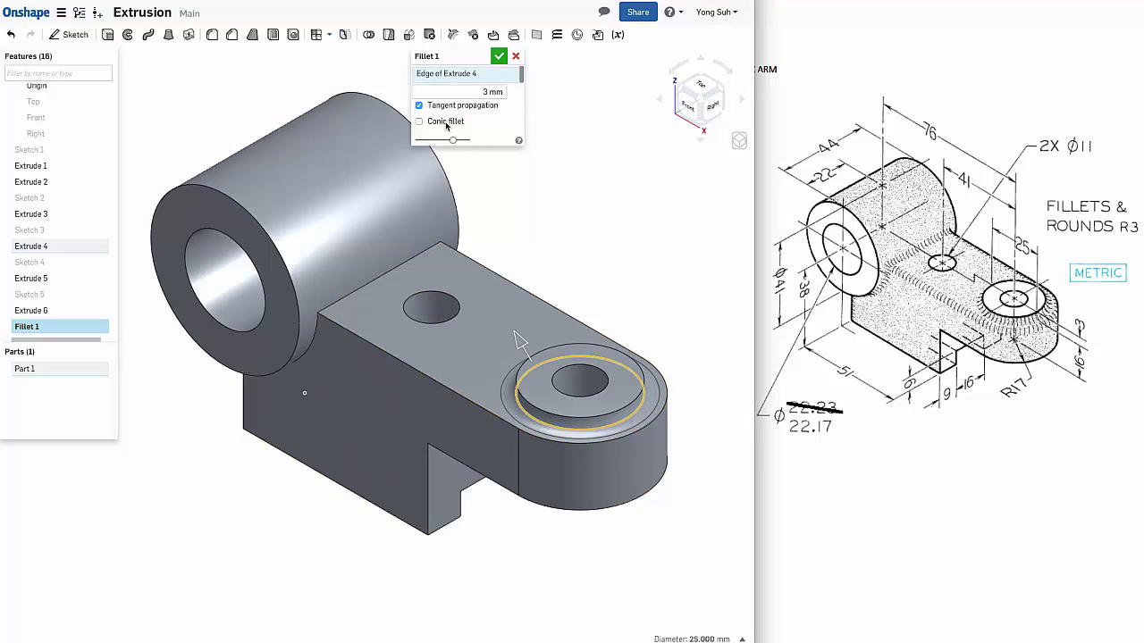
click(429, 381)
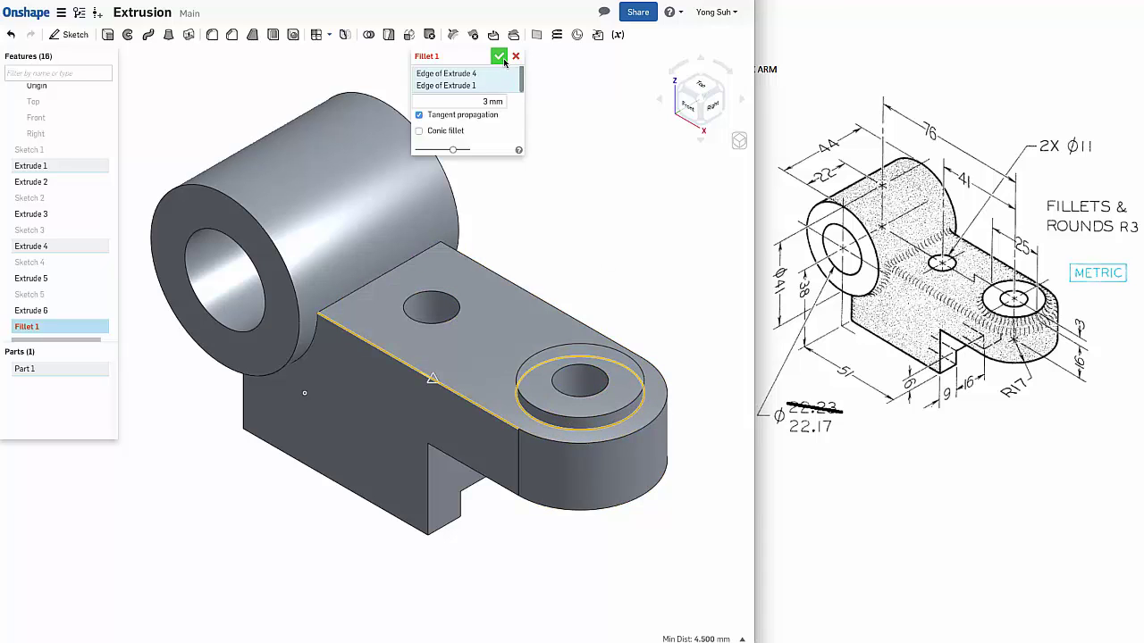
click(499, 56)
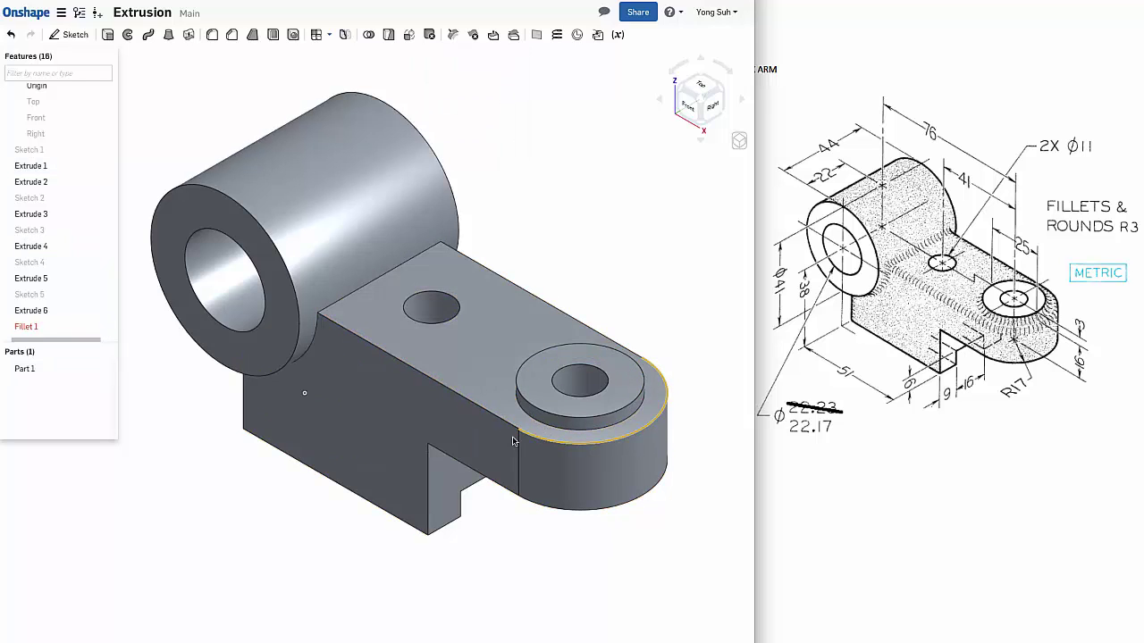
- Edit Fillet 1, dropping the failing edge and adding the plate top edge and cylinder-to-plate edges
right_click(72, 329)
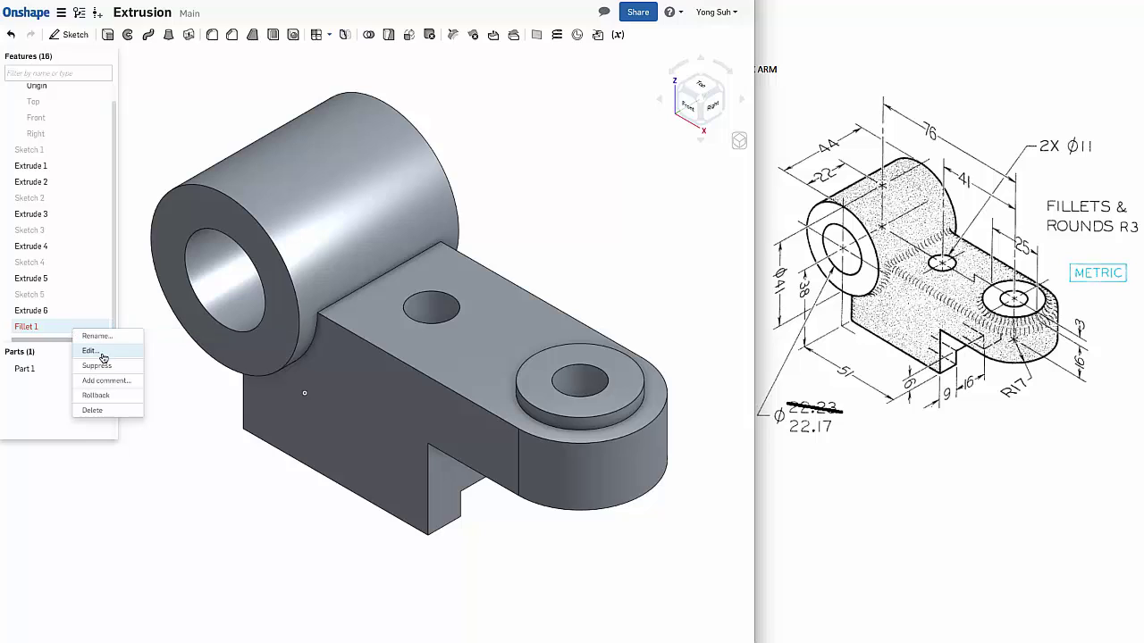
click(102, 354)
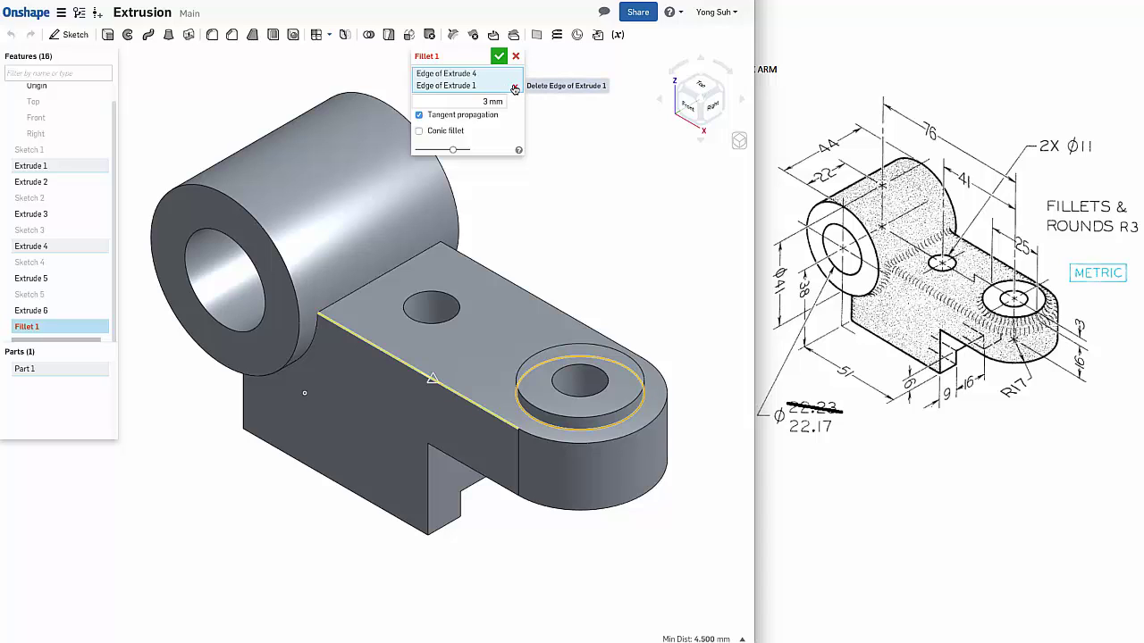
click(514, 87)
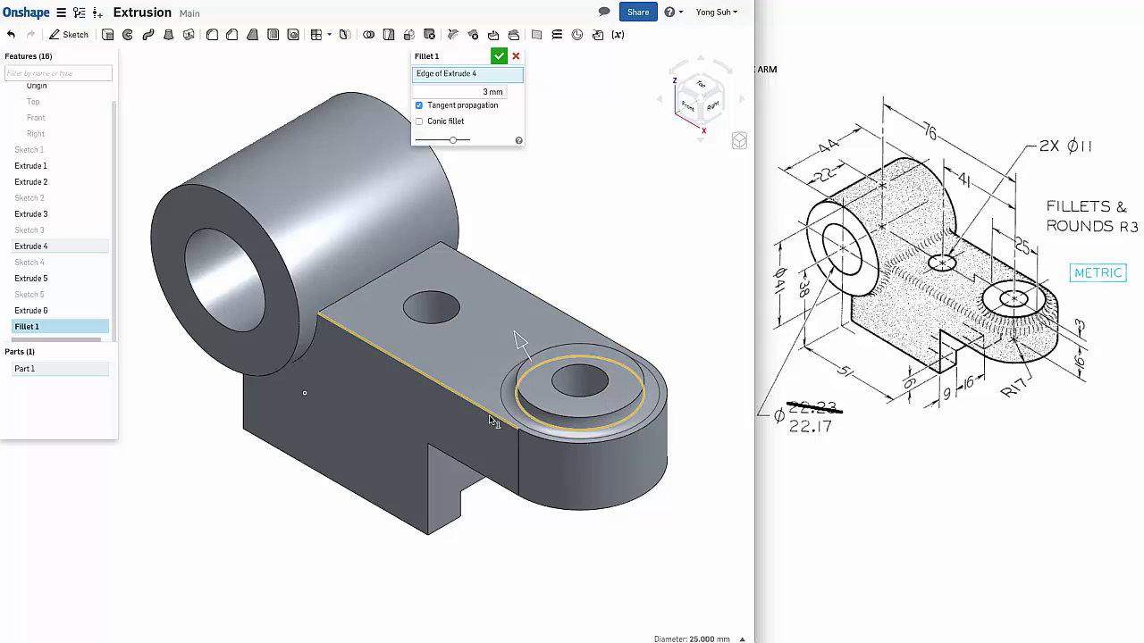
click(388, 277)
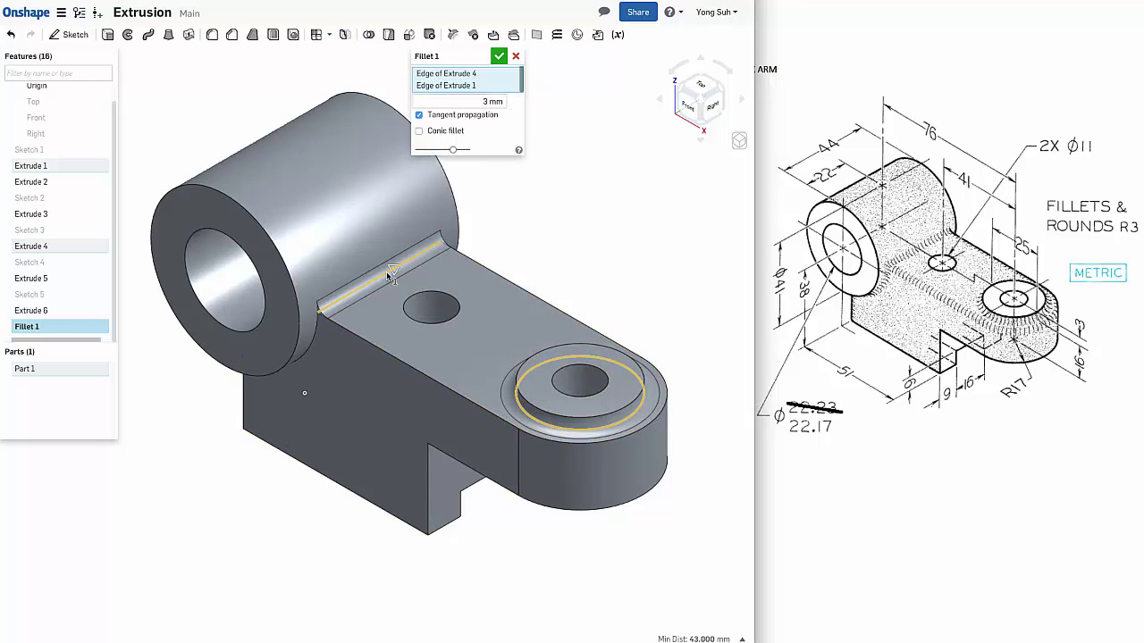
click(317, 337)
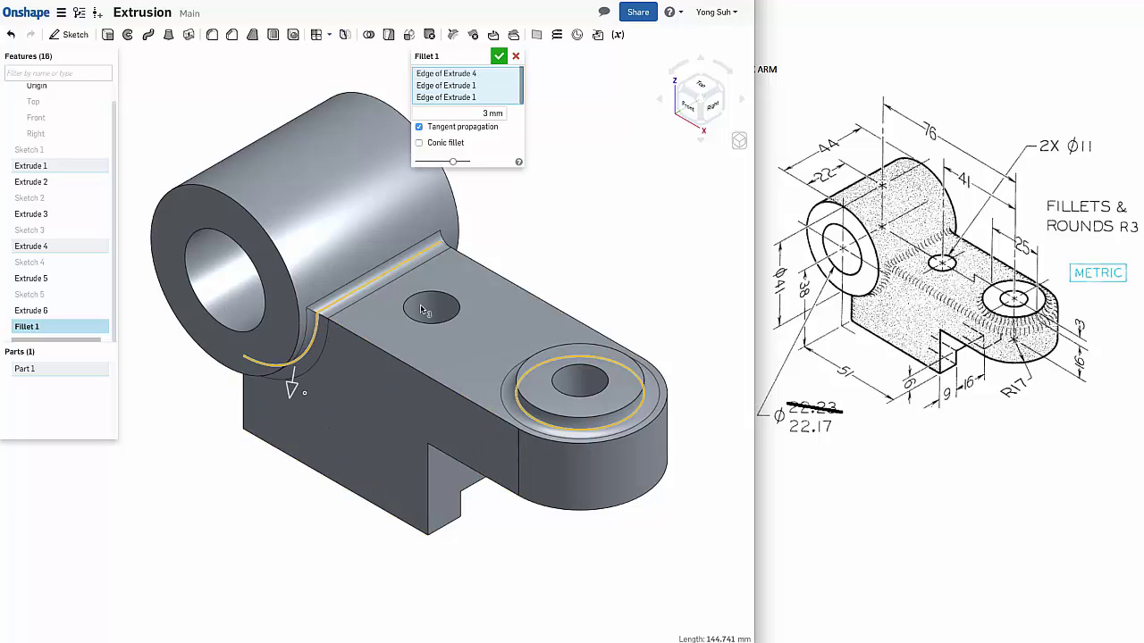
right_drag(523, 262, 455, 277)
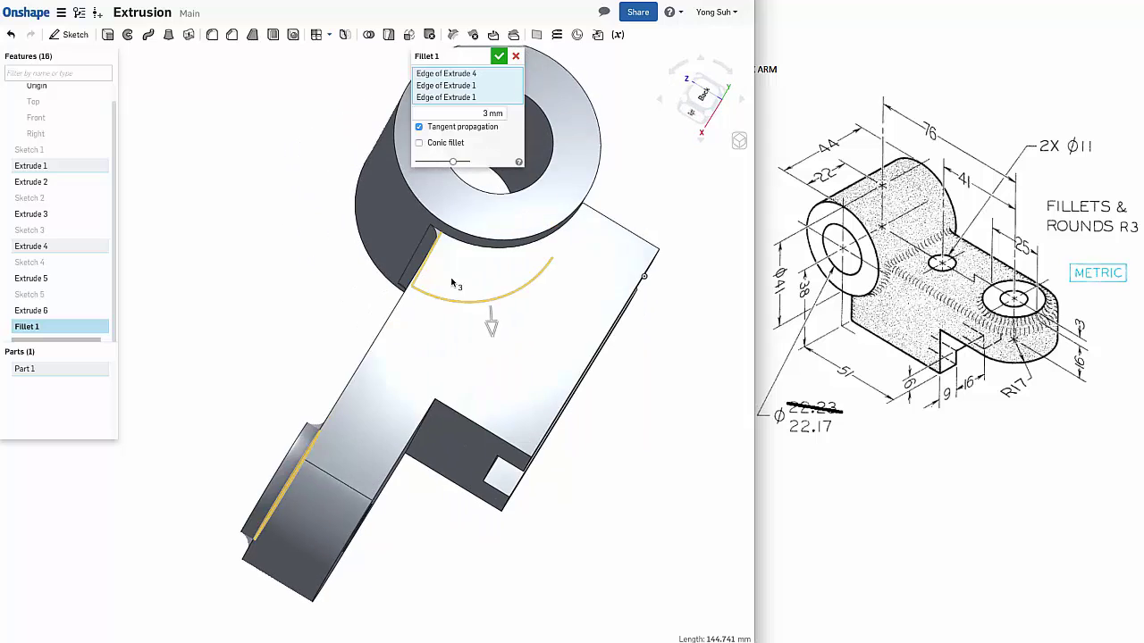
click(518, 246)
- Add the cylinder seam edge and two corner edges to Fillet 1 and confirm it
right_drag(536, 239, 579, 241)
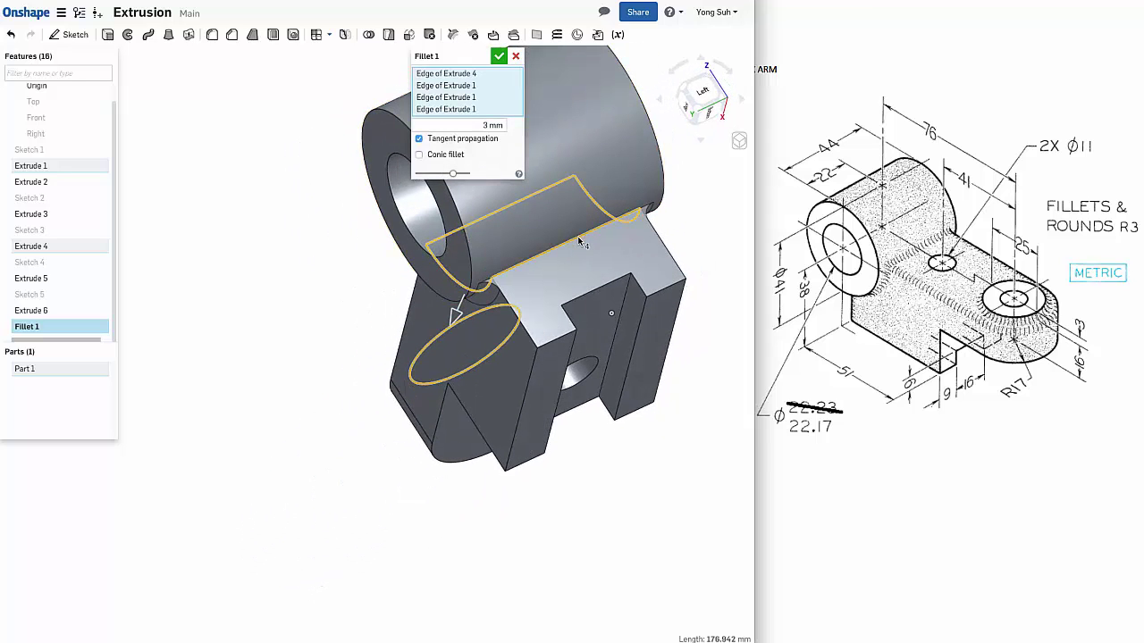
click(578, 239)
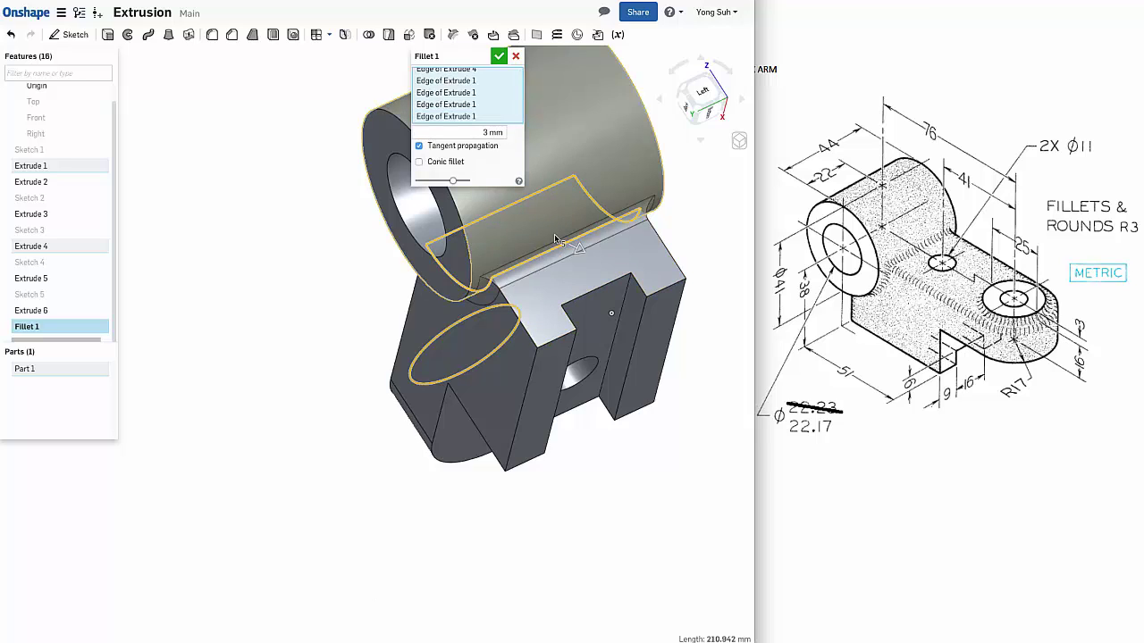
right_drag(557, 232, 531, 256)
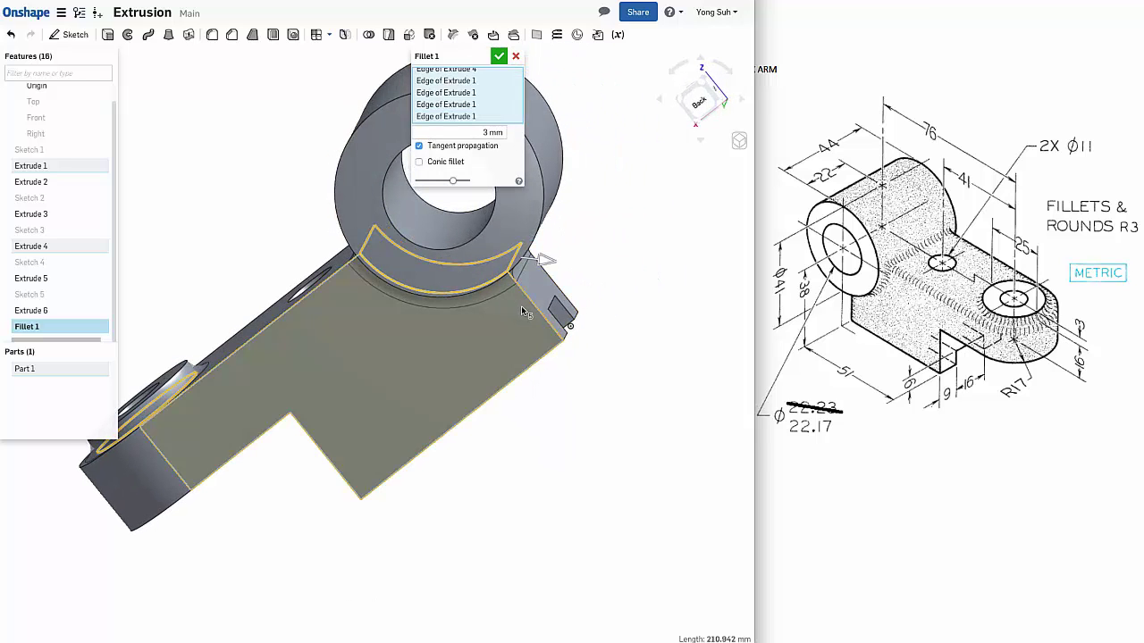
click(534, 268)
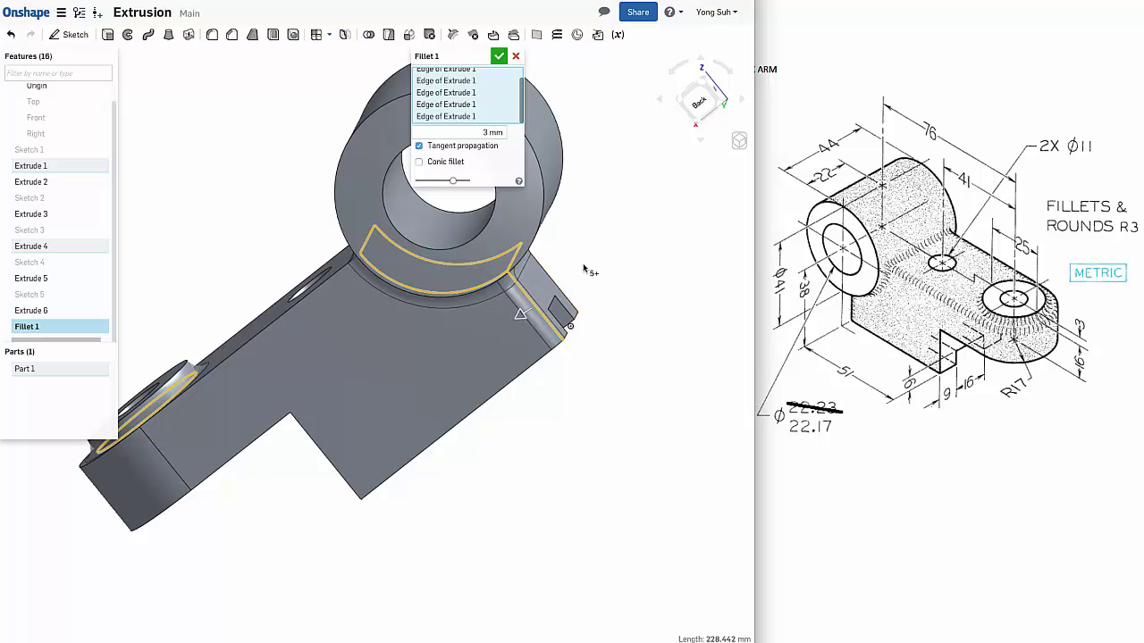
right_drag(592, 266, 587, 265)
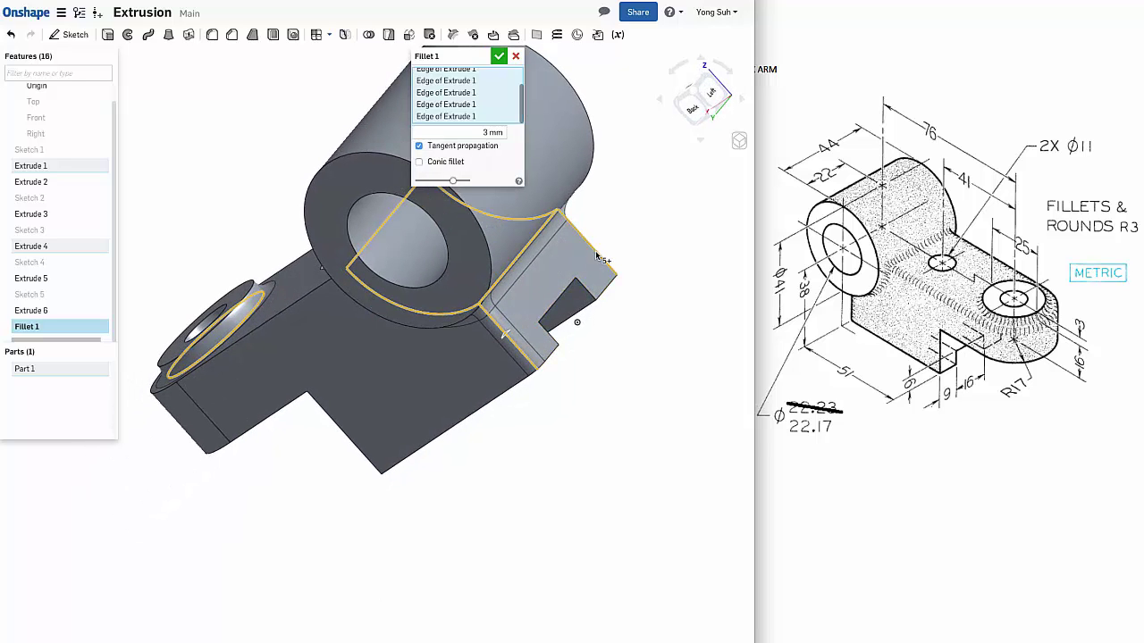
click(598, 257)
click(700, 140)
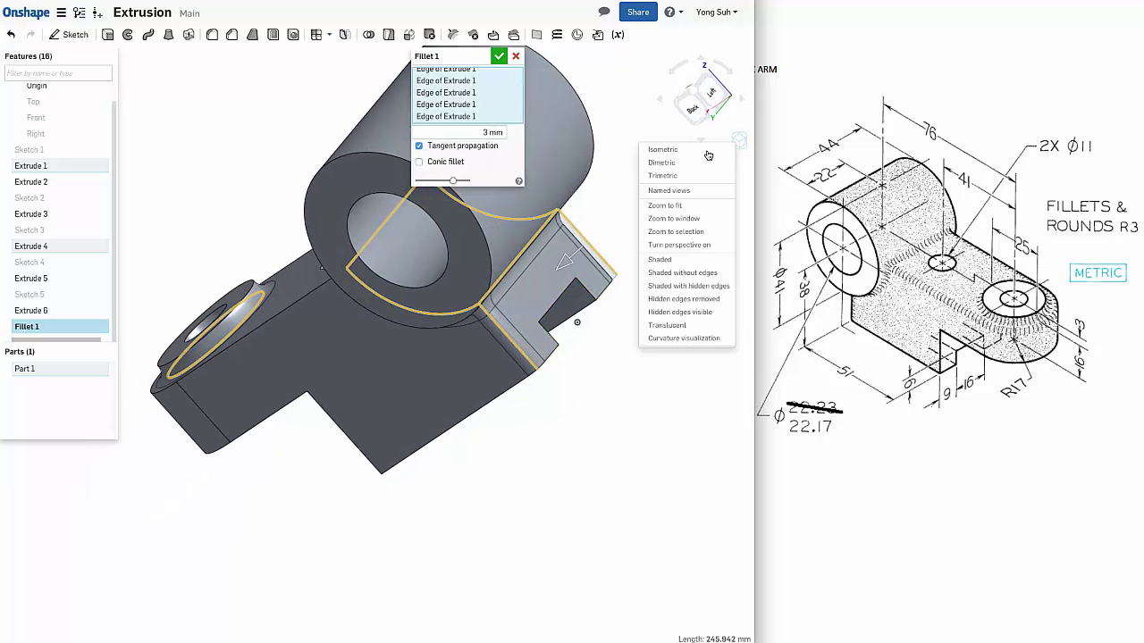
click(705, 151)
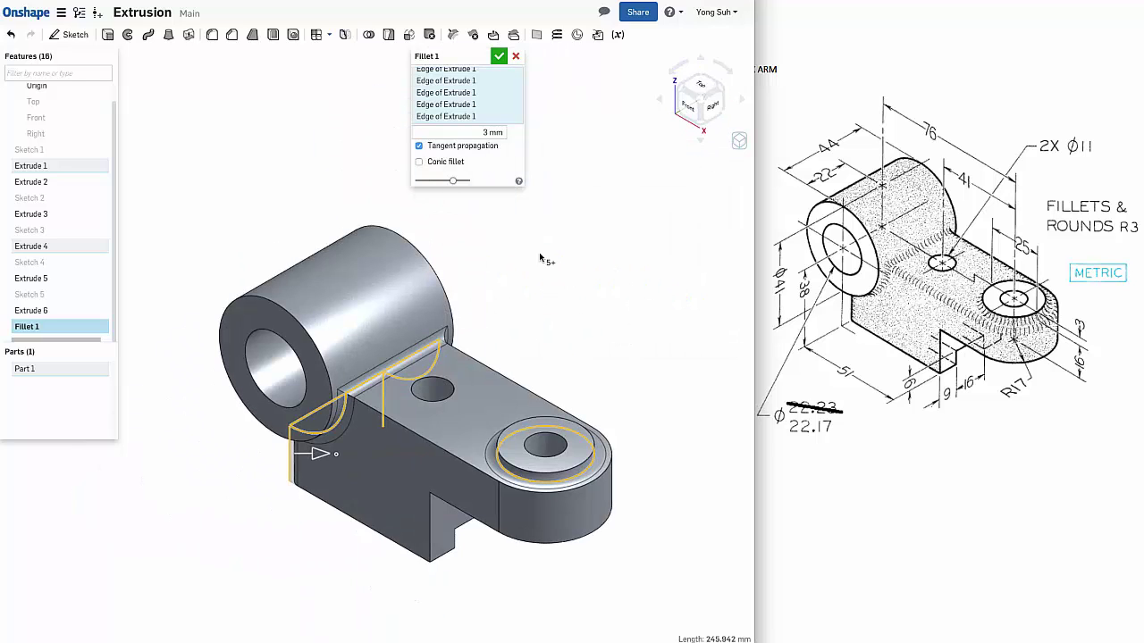
click(501, 59)
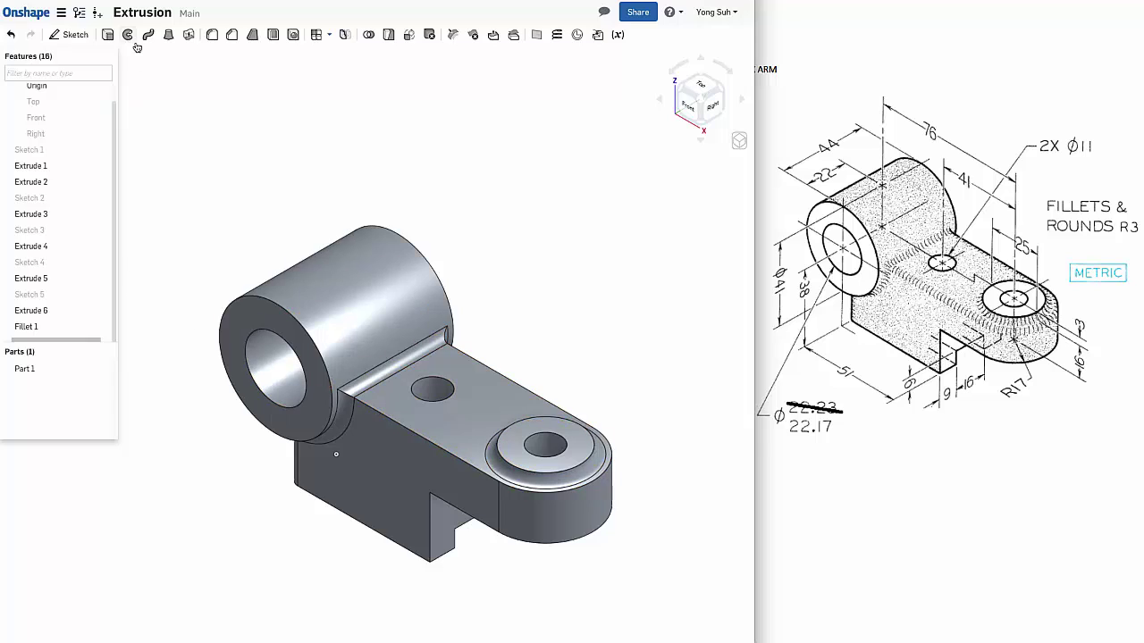
- Begin Fillet 2 with a 3 mm radius and the edge selection box active
click(212, 36)
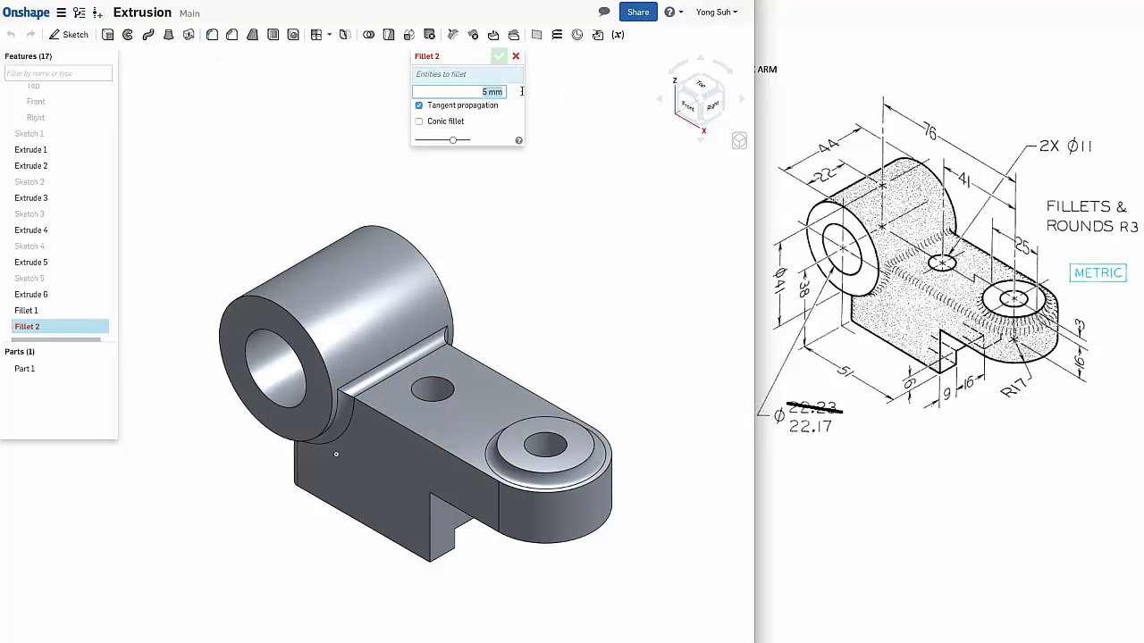
text(3)
click(472, 75)
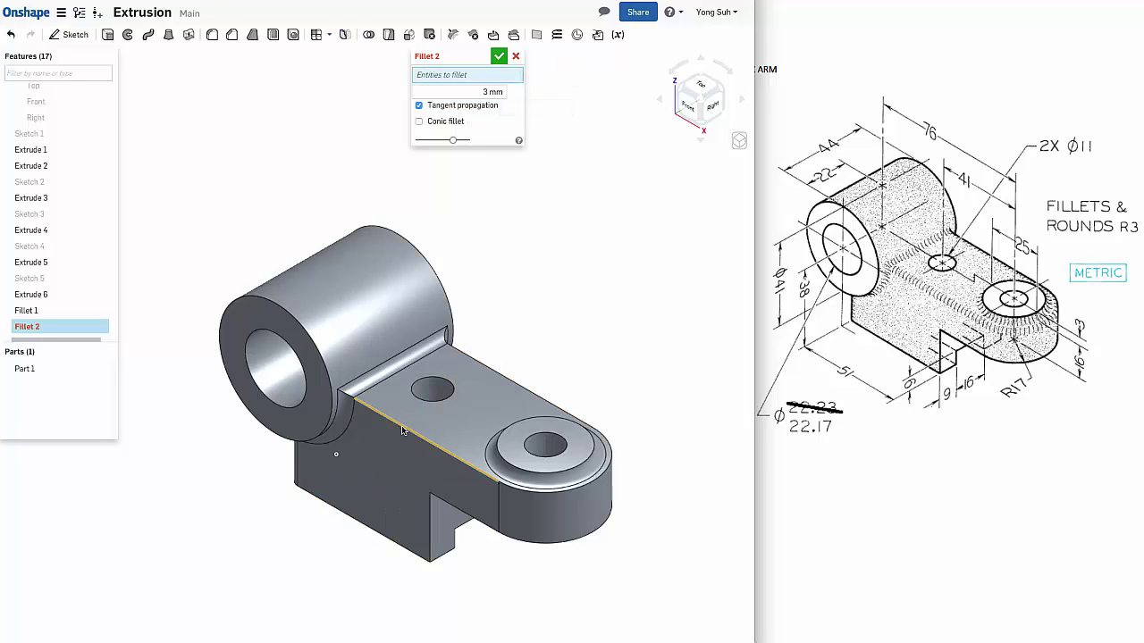